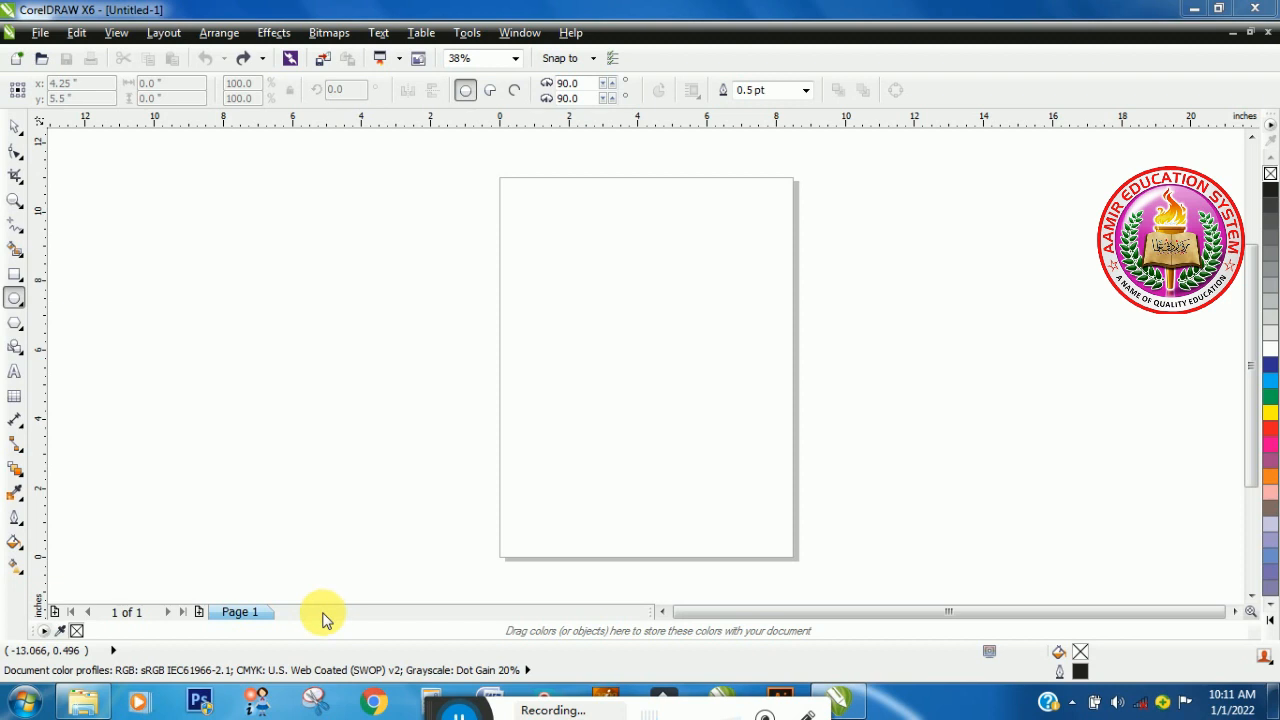
# - Draw a rectangle about 7.65 by 3.39 inches across the upper part of the page and fill it with red
pyautogui.click(18, 566)
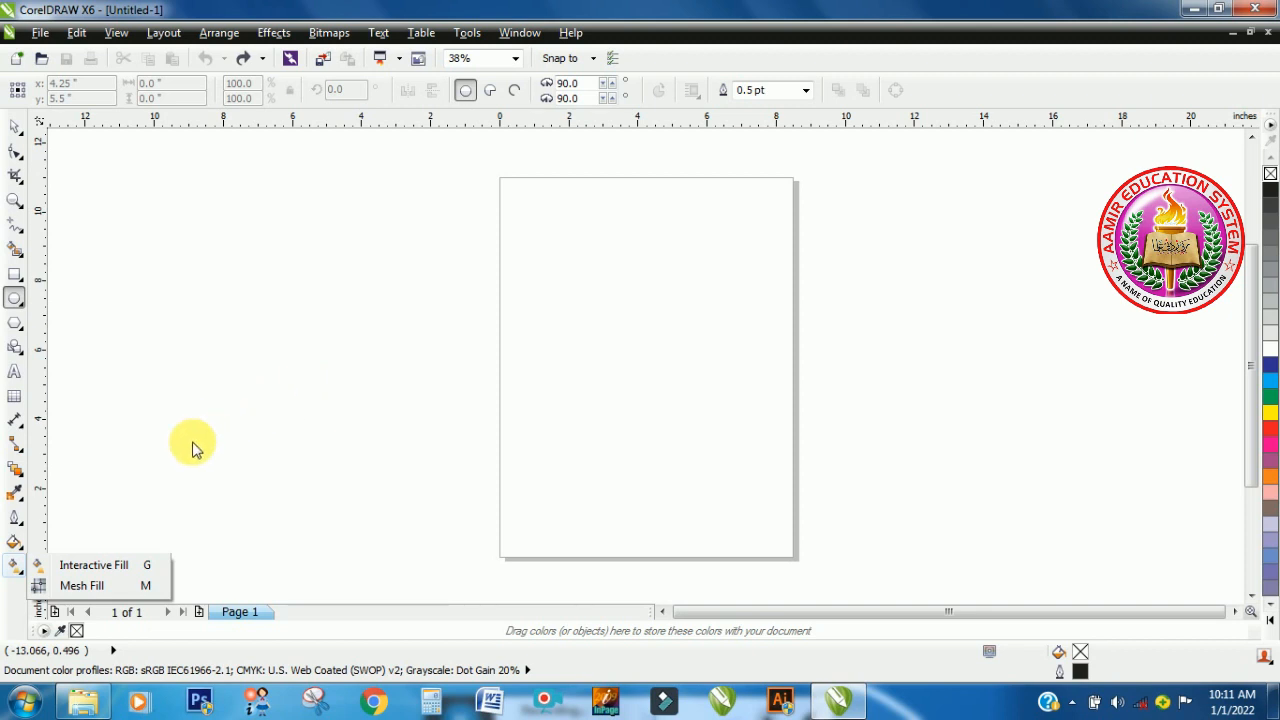
pyautogui.click(19, 258)
pyautogui.click(20, 278)
pyautogui.click(19, 277)
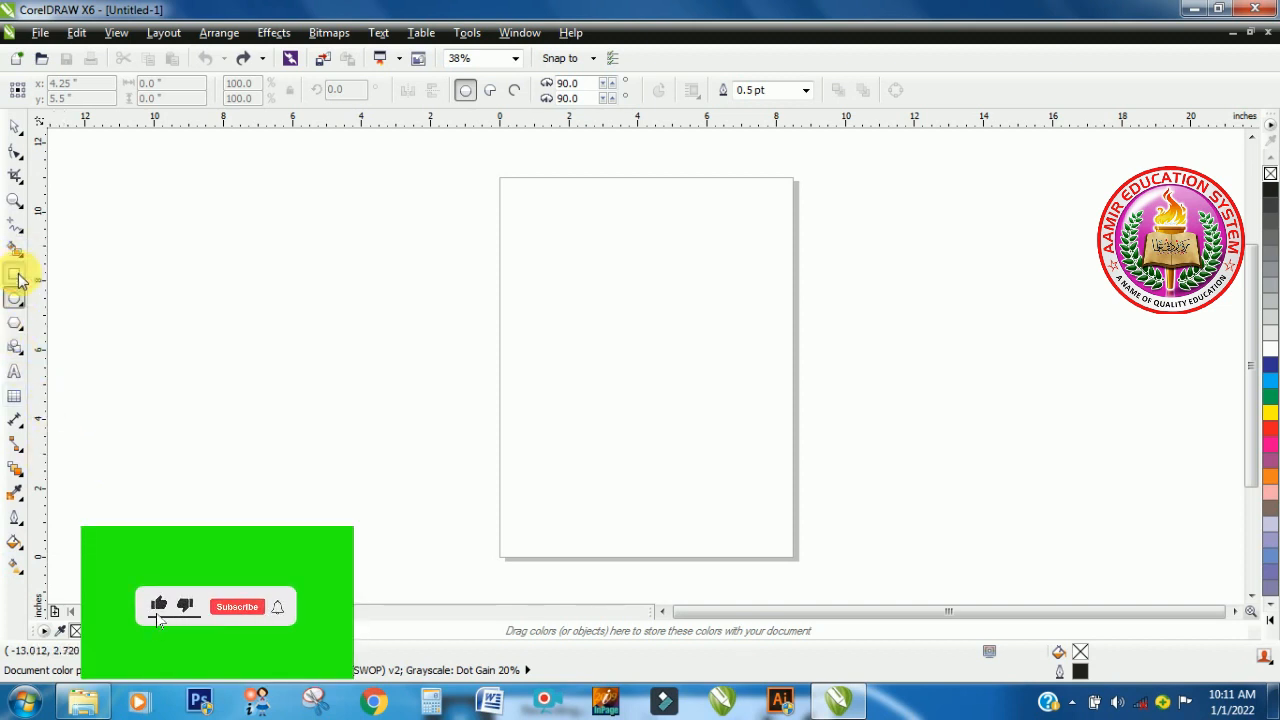
pyautogui.click(19, 277)
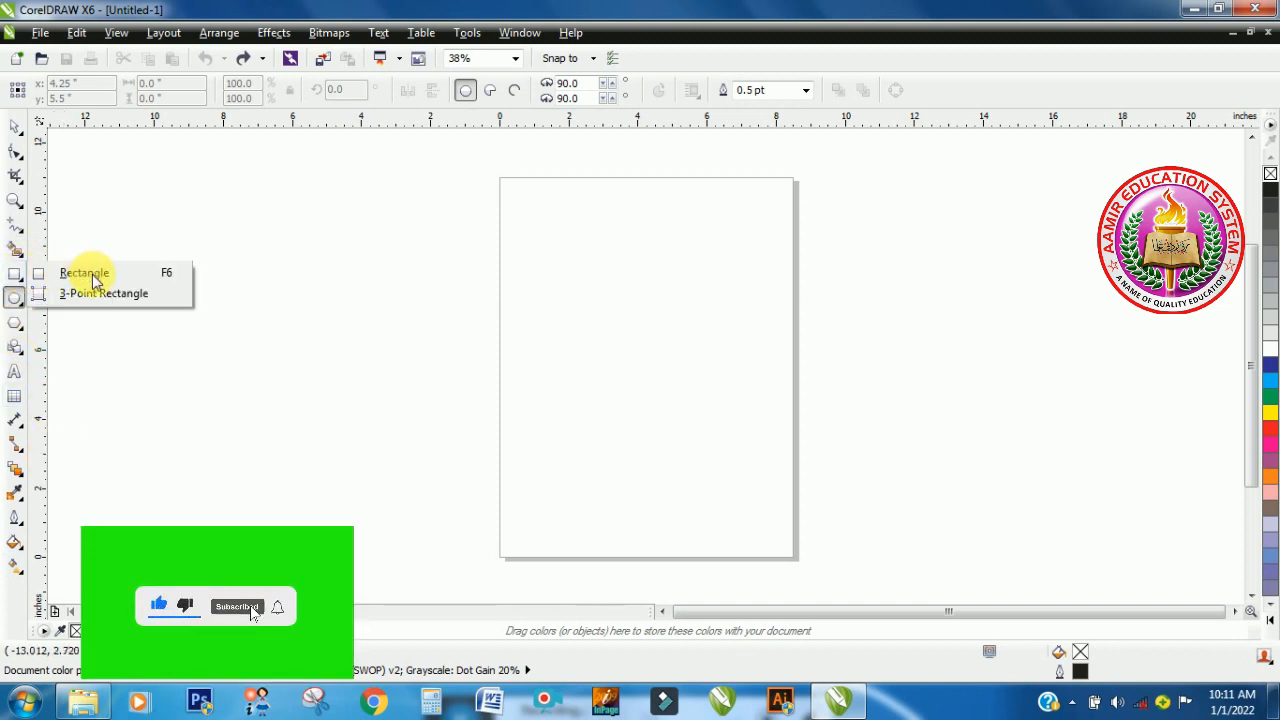
pyautogui.click(95, 278)
pyautogui.moveTo(529, 240); pyautogui.dragTo(790, 356)
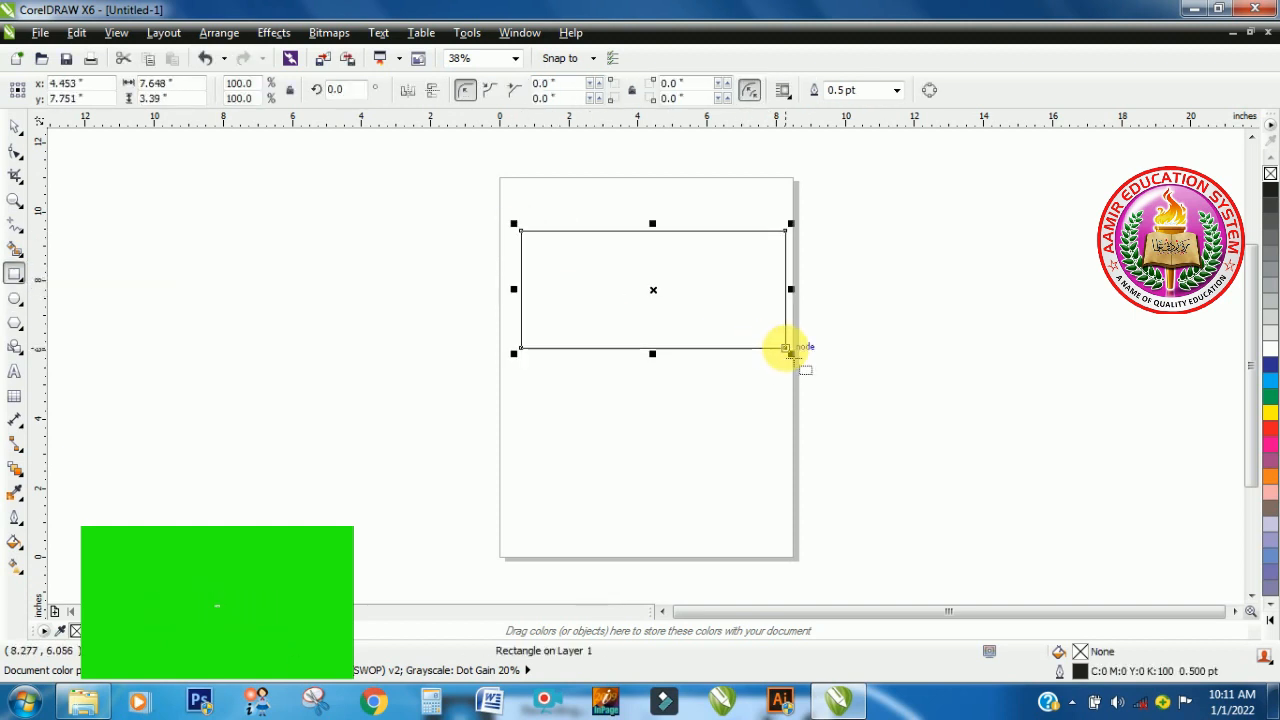
pyautogui.click(1270, 428)
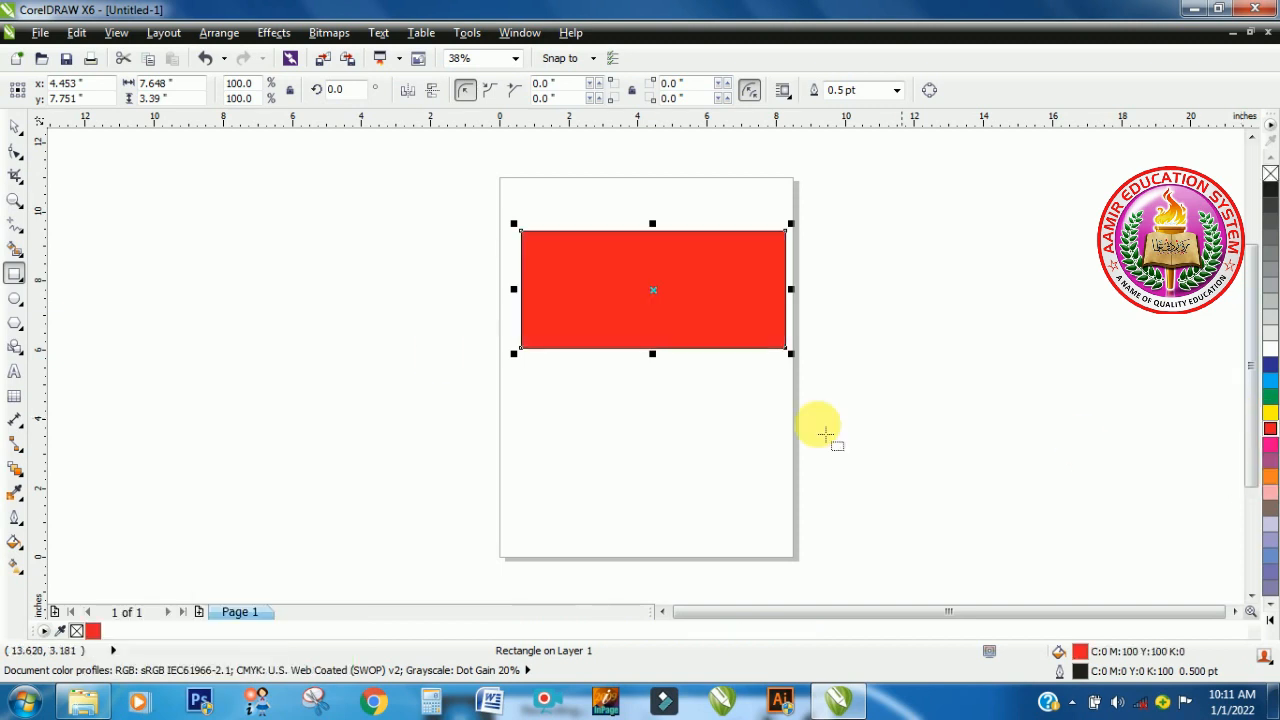
# - Draw a nearly circular ellipse about 5.9 by 5.6 inches to the left of the page and fill it with green
pyautogui.click(16, 298)
pyautogui.click(66, 300)
pyautogui.moveTo(122, 270); pyautogui.dragTo(331, 468)
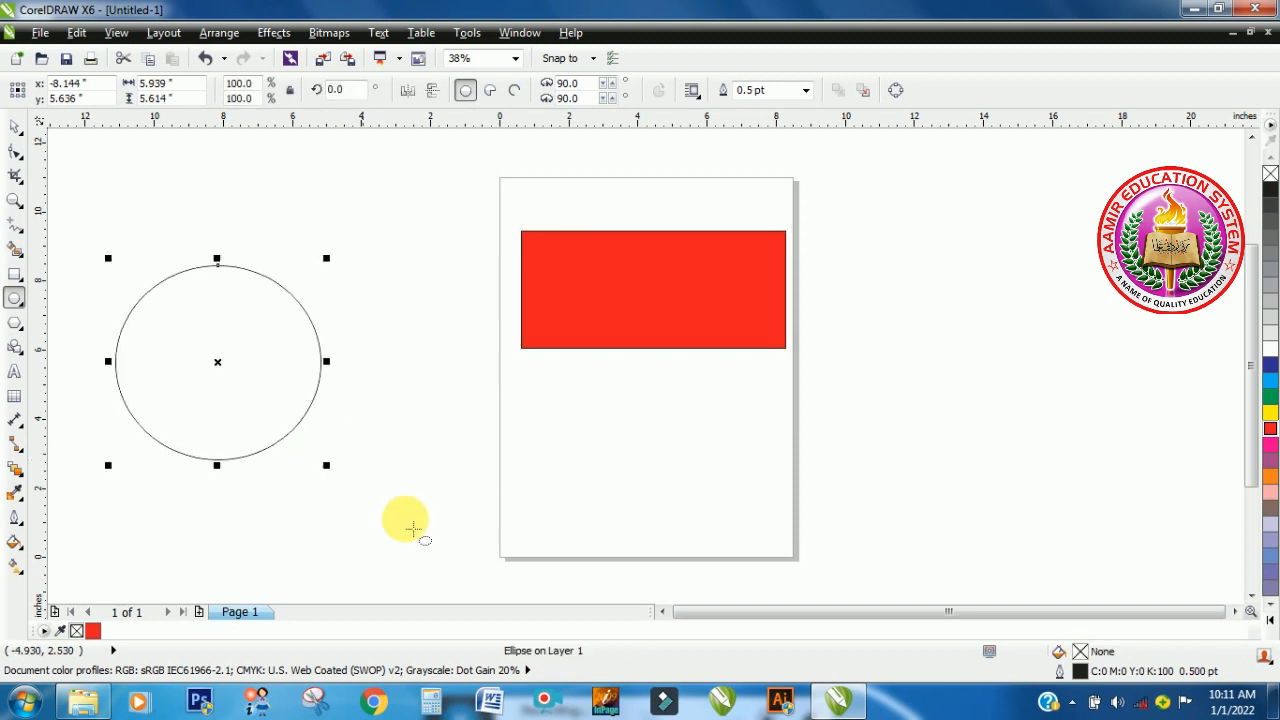
pyautogui.click(1270, 397)
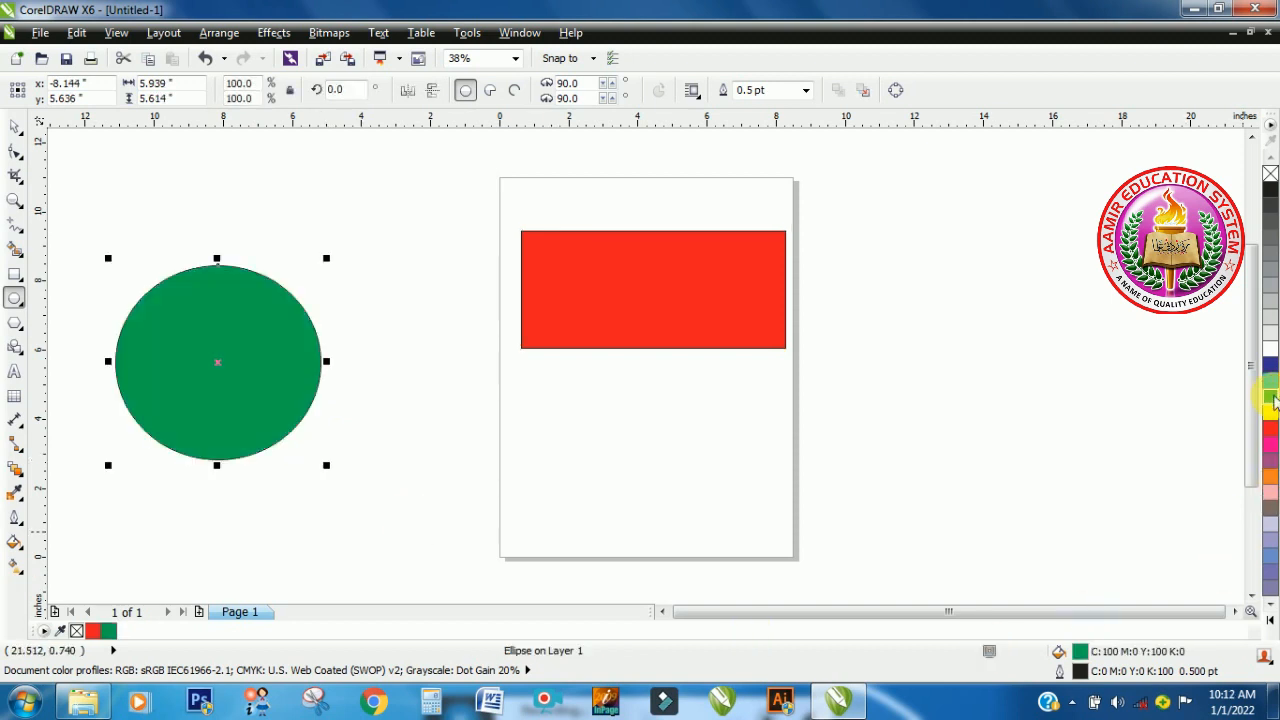
# - Apply a linear green-to-white Interactive Fill to the circle, running from its upper edge down to its lower edge
pyautogui.click(18, 575)
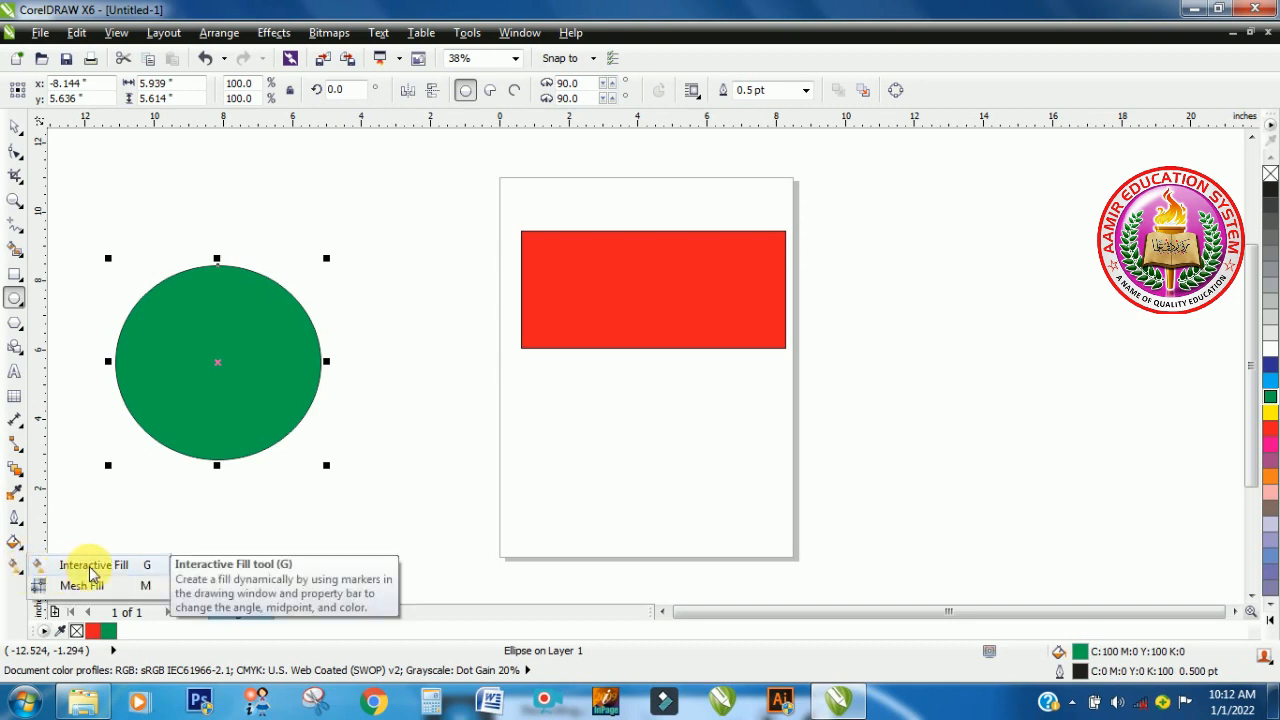
pyautogui.click(92, 568)
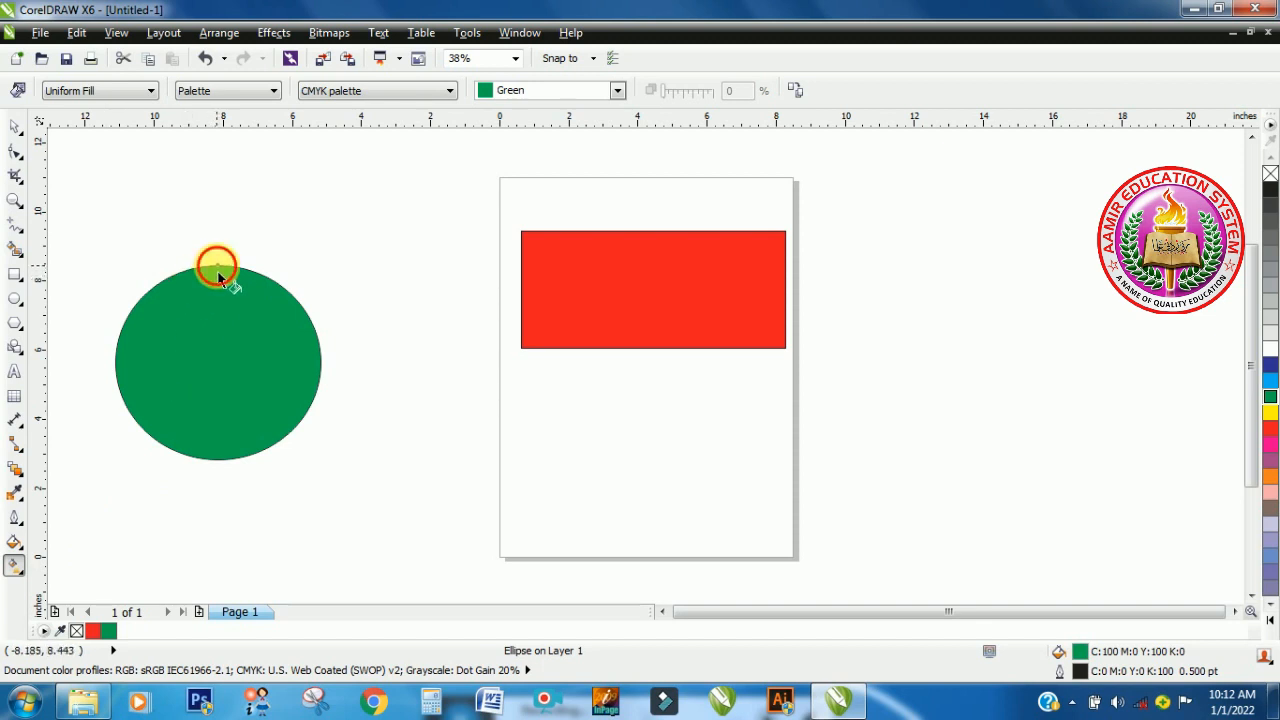
pyautogui.moveTo(219, 275); pyautogui.dragTo(213, 448)
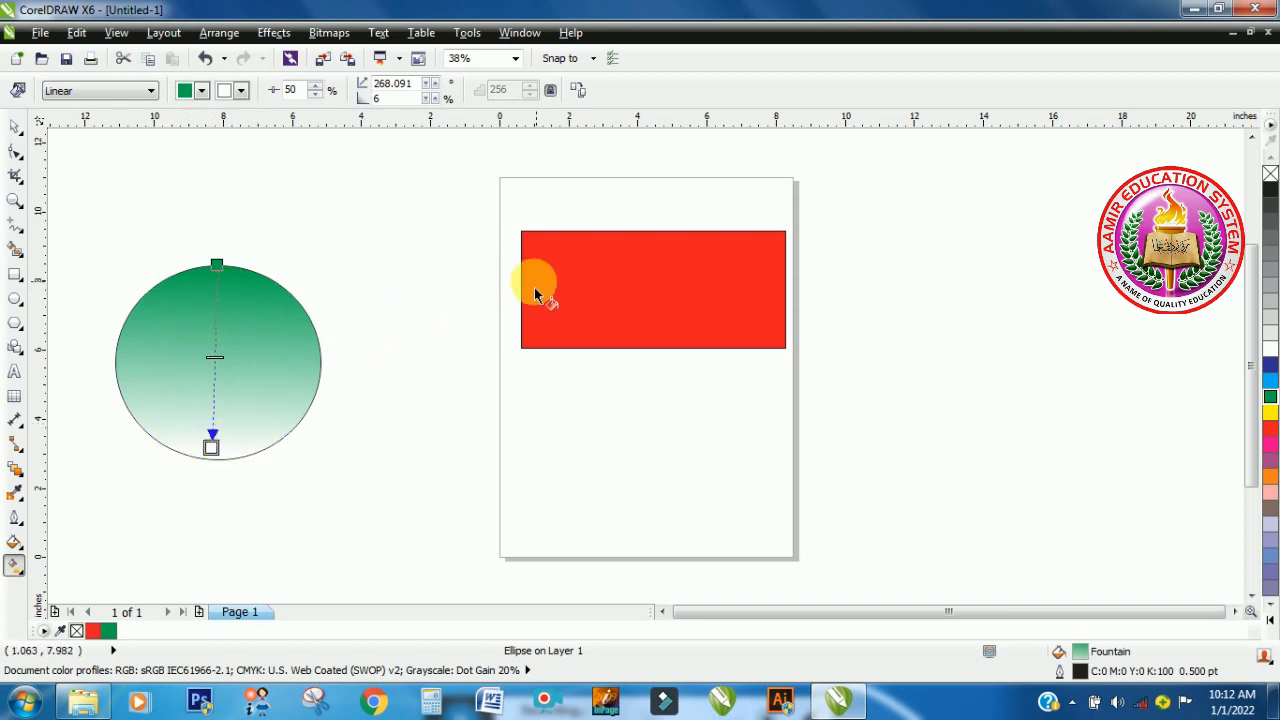
# - Apply a linear red-to-white Interactive Fill to the rectangle, running horizontally from its left edge to its right edge
pyautogui.moveTo(524, 299); pyautogui.dragTo(755, 296)
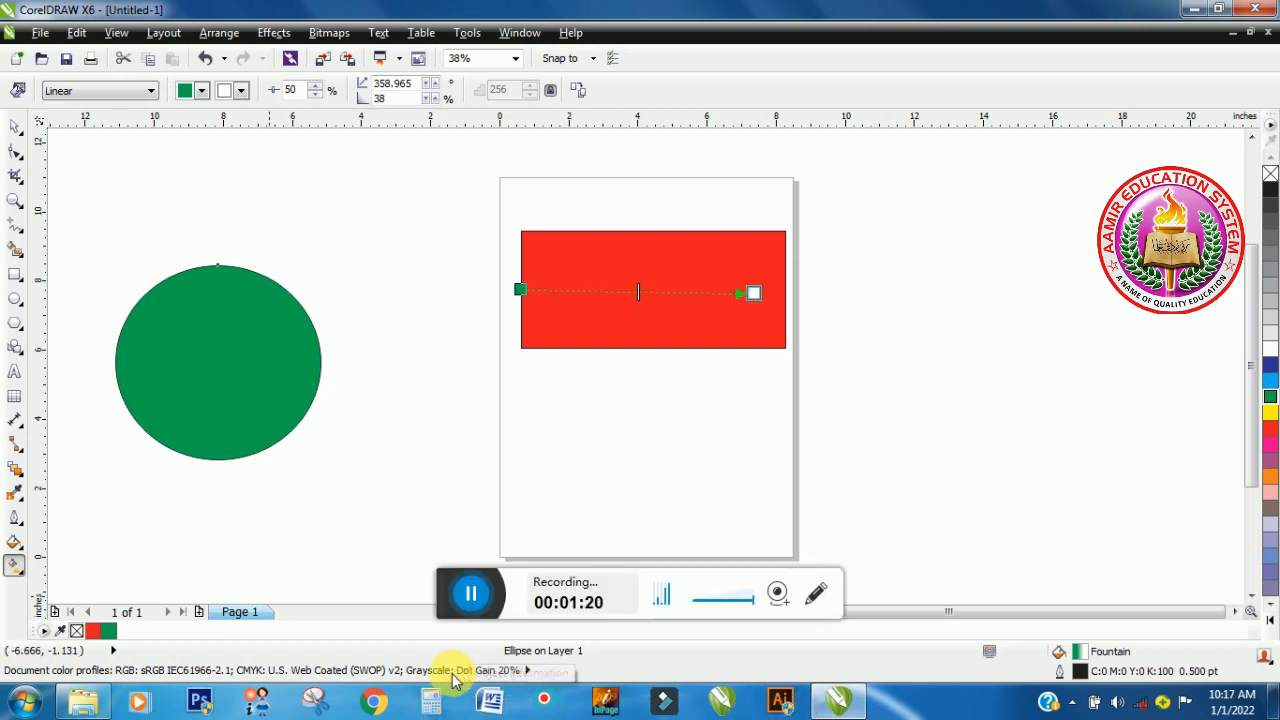
pyautogui.click(454, 601)
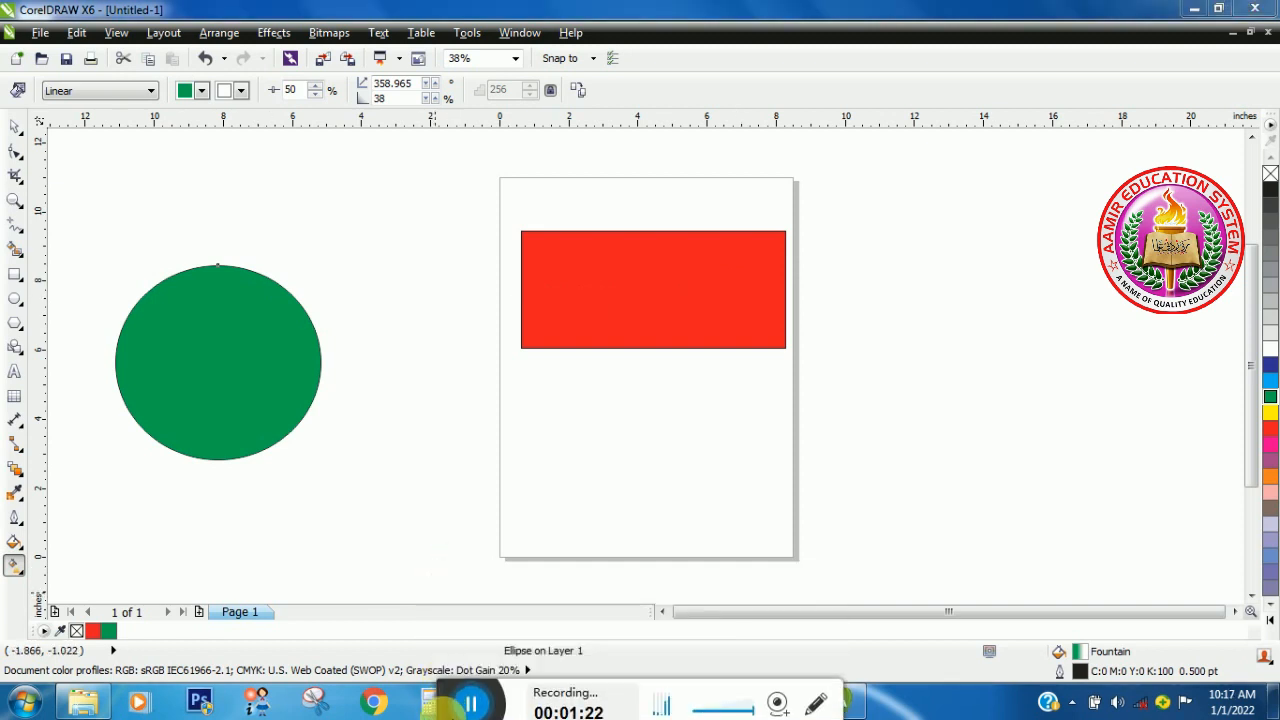
pyautogui.click(554, 261)
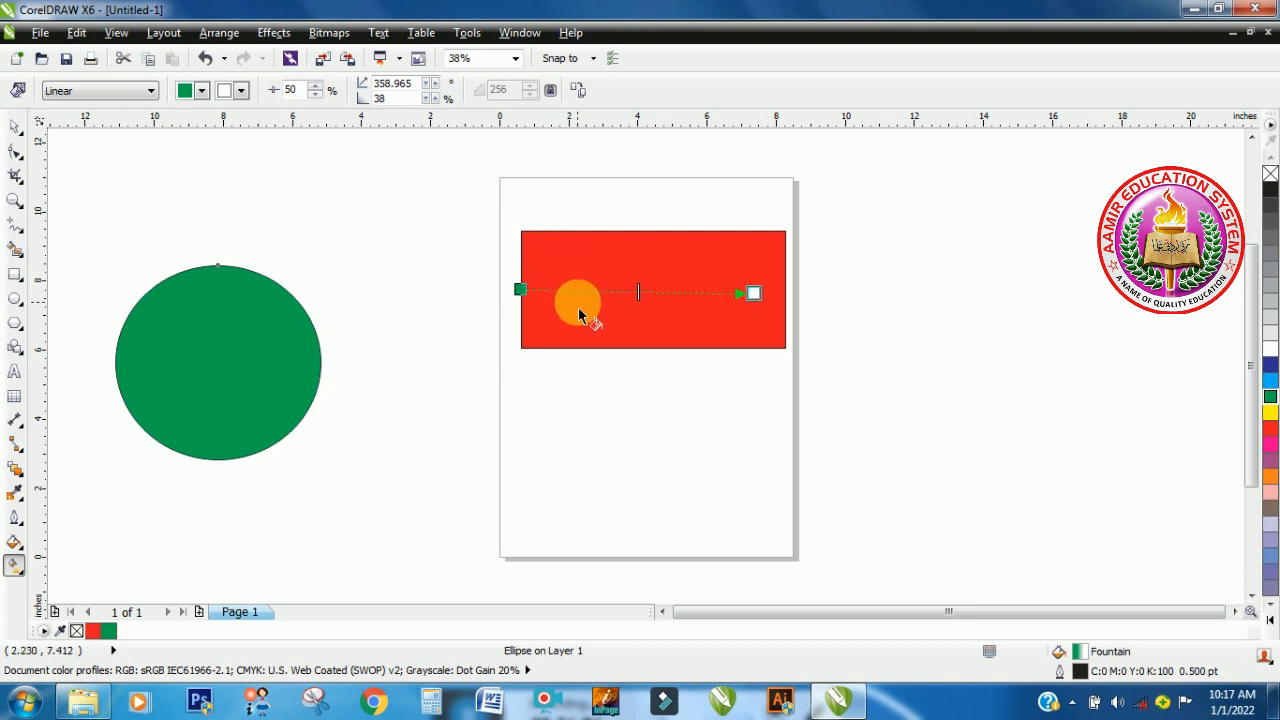
pyautogui.click(636, 278)
pyautogui.click(554, 306)
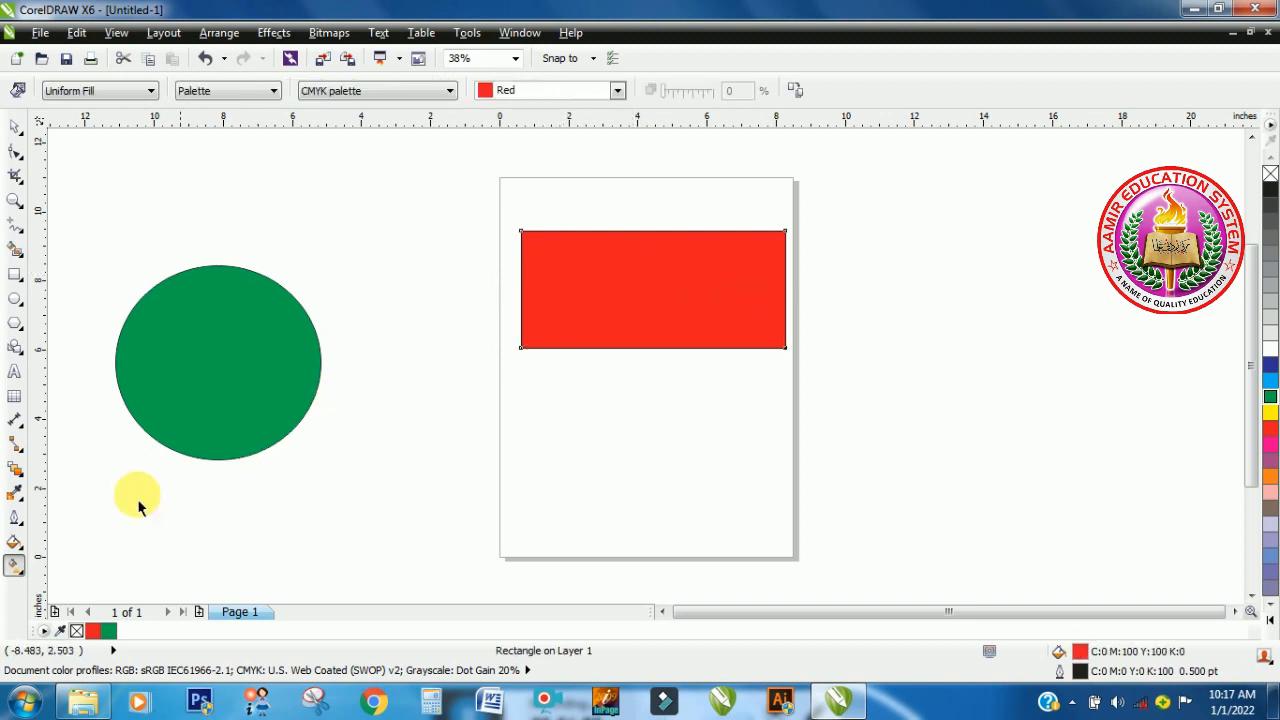
pyautogui.click(12, 563)
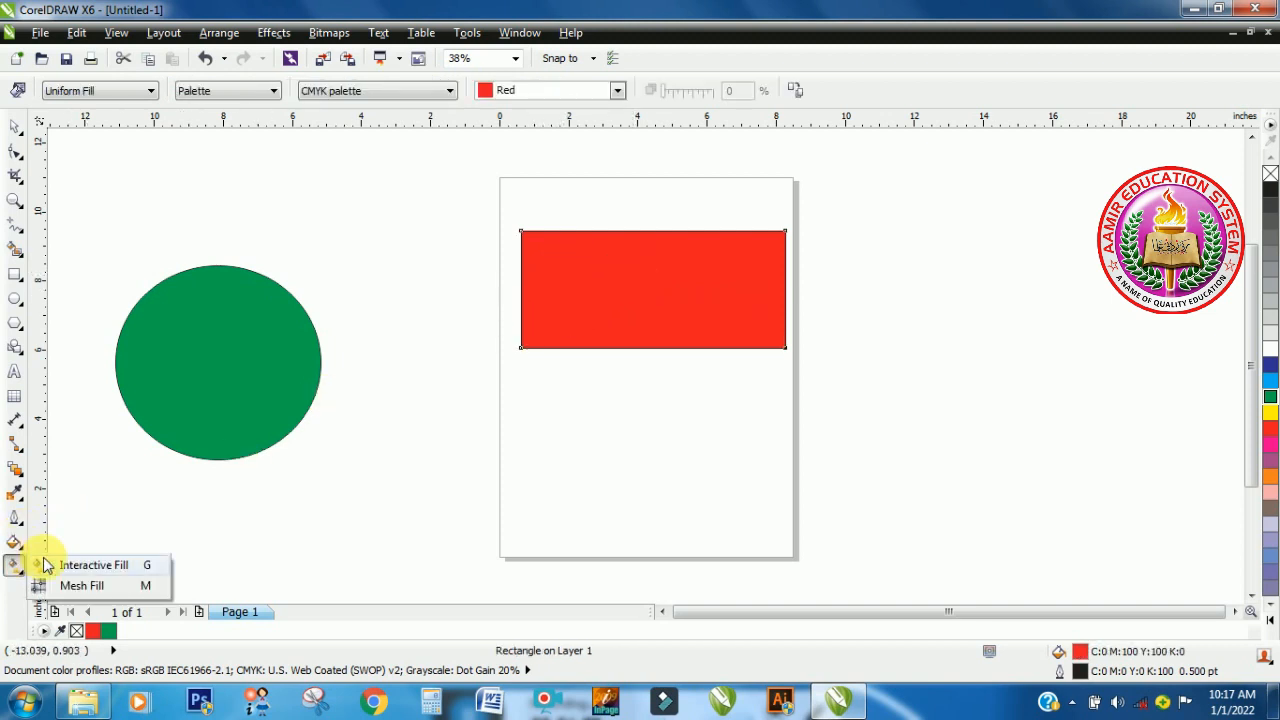
pyautogui.click(80, 563)
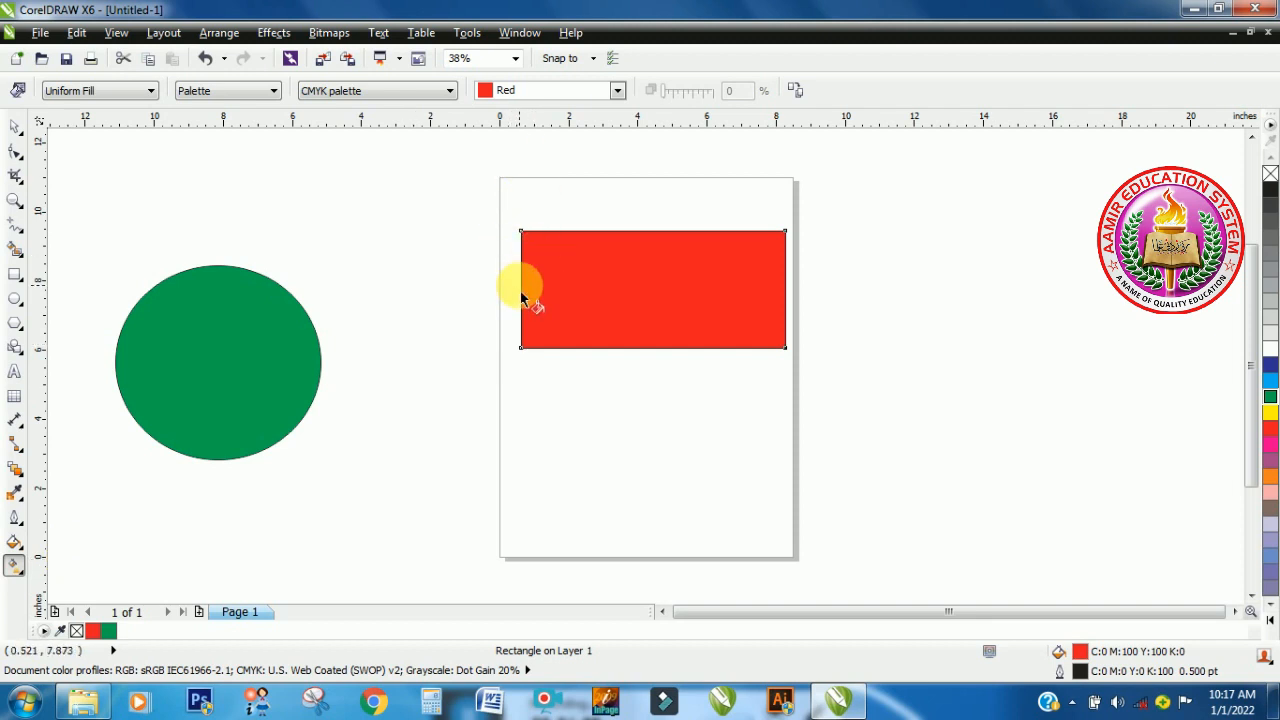
pyautogui.moveTo(523, 293); pyautogui.dragTo(781, 296)
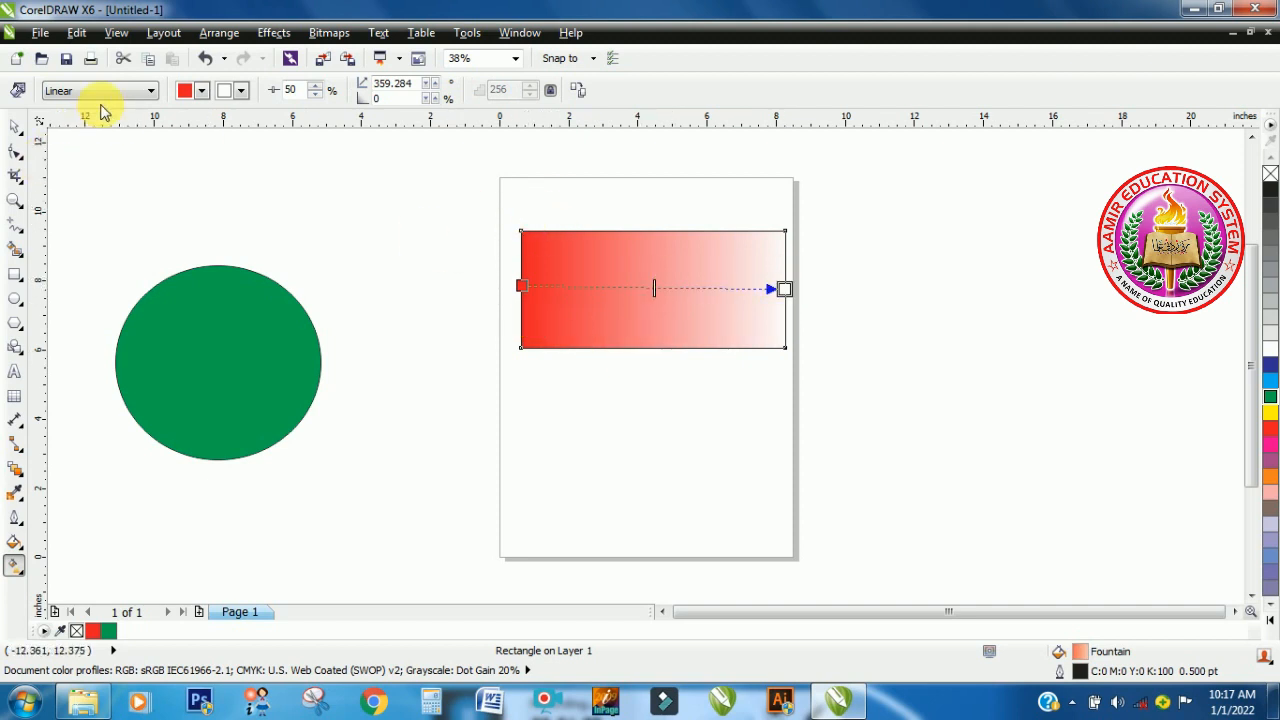
pyautogui.click(153, 91)
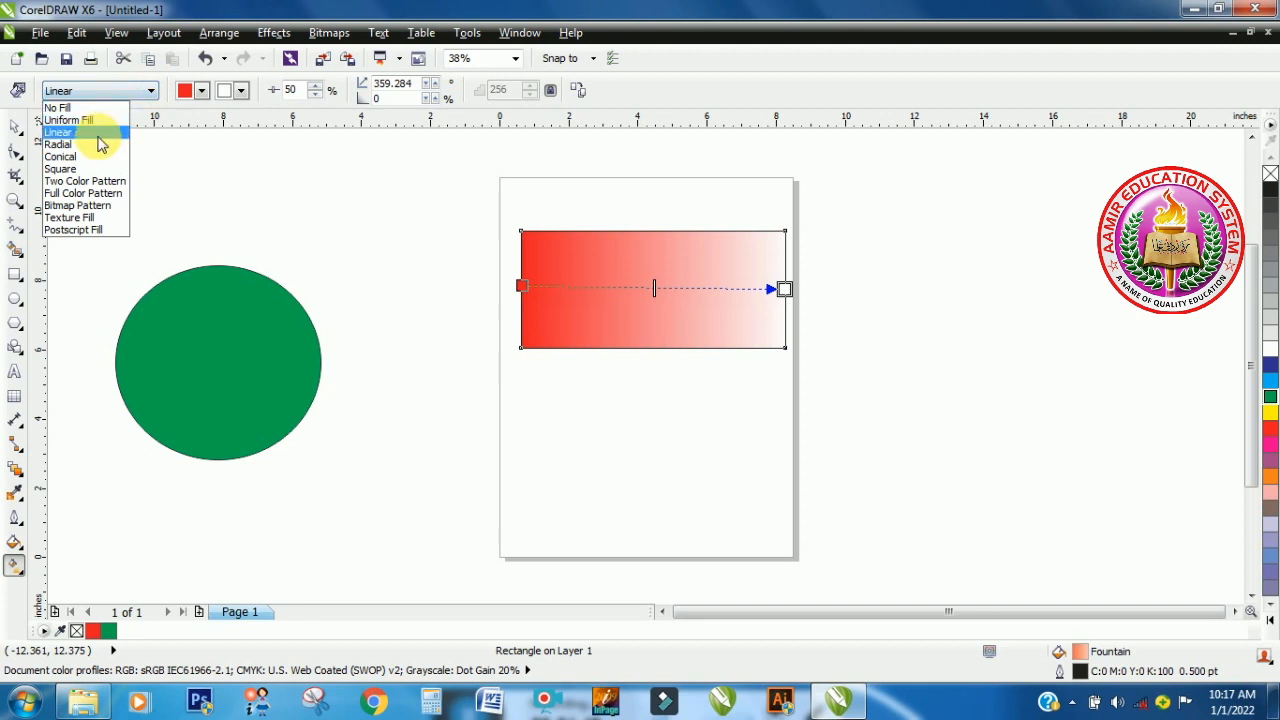
pyautogui.click(23, 547)
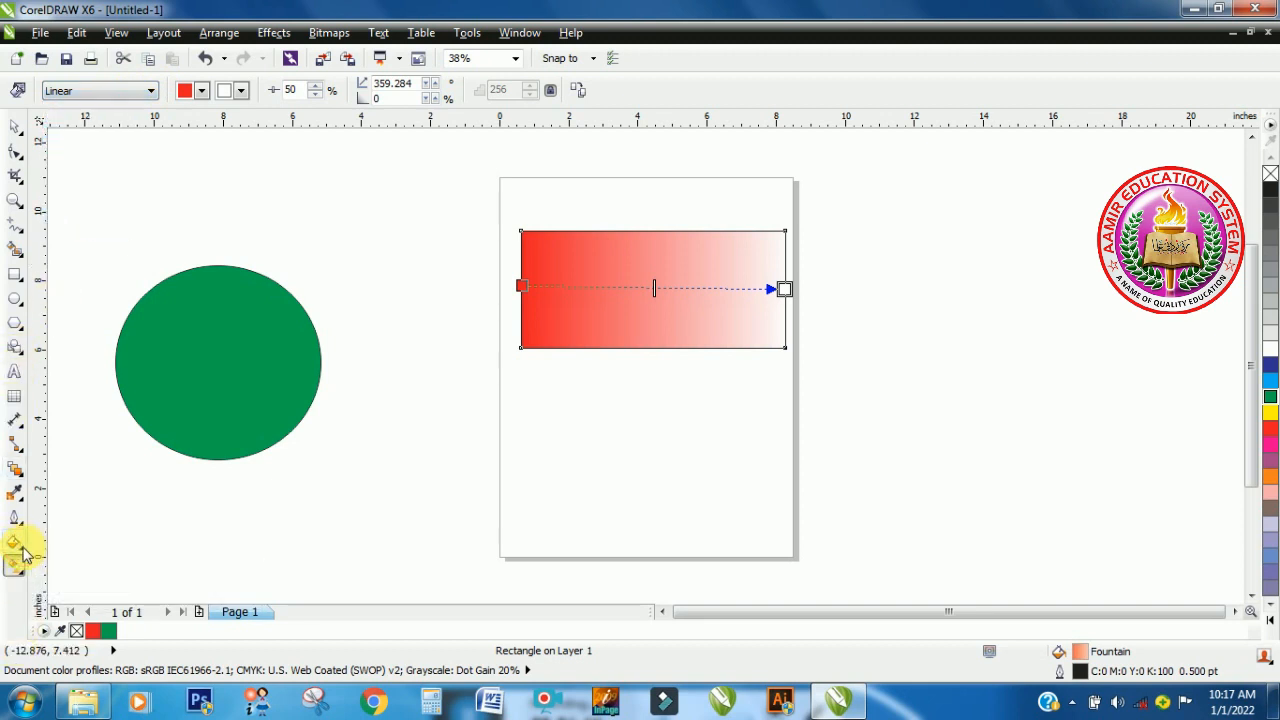
pyautogui.click(22, 549)
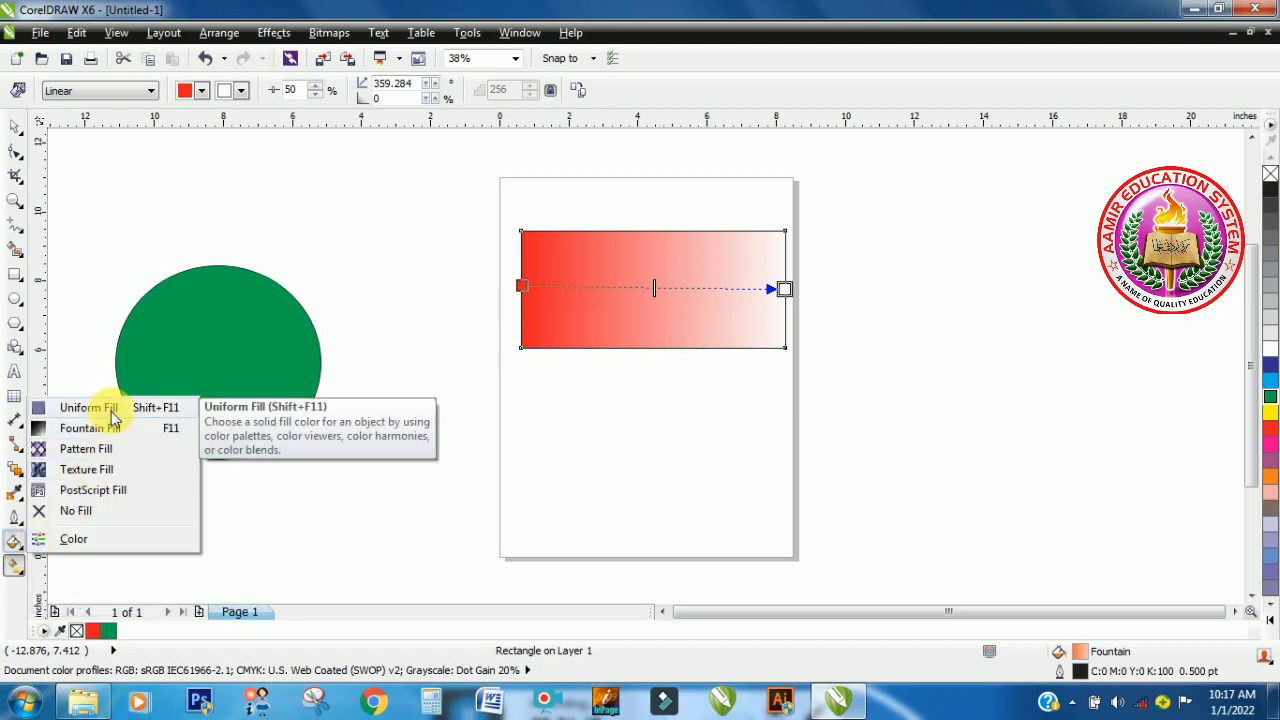
pyautogui.click(14, 562)
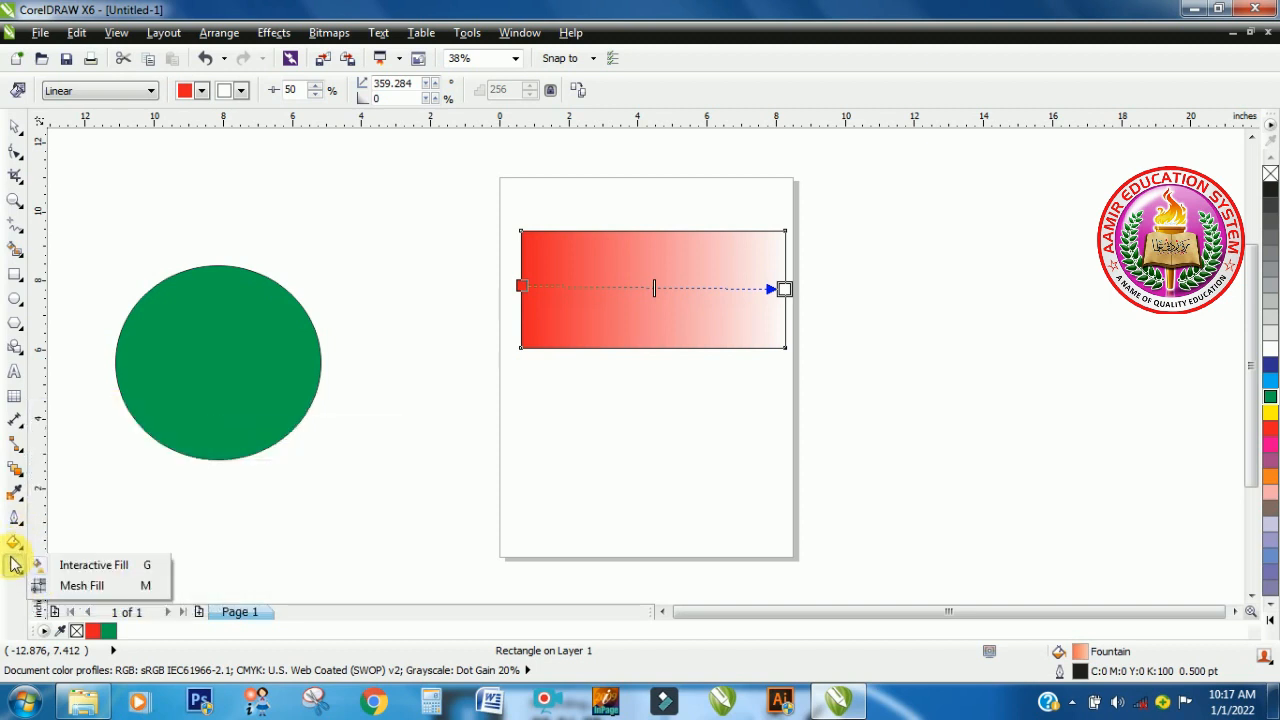
pyautogui.click(86, 566)
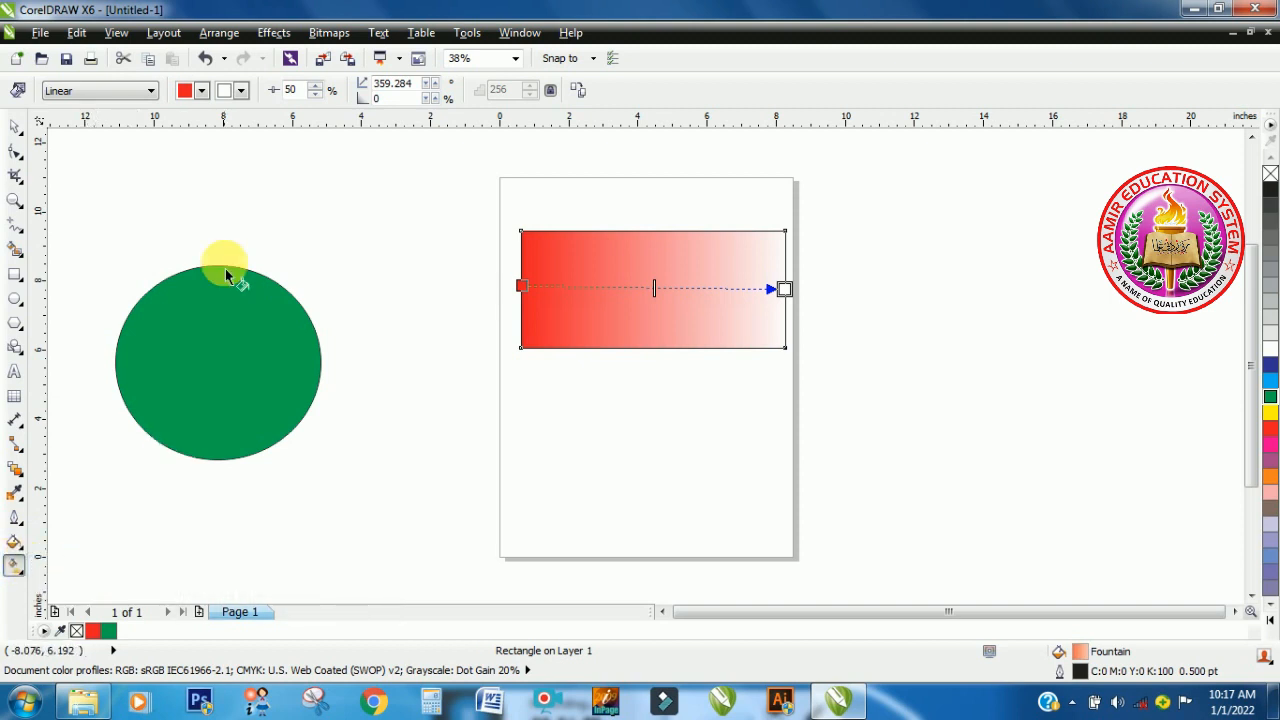
# - Change the rectangle's fill type to Uniform Fill and back to Linear
pyautogui.click(150, 91)
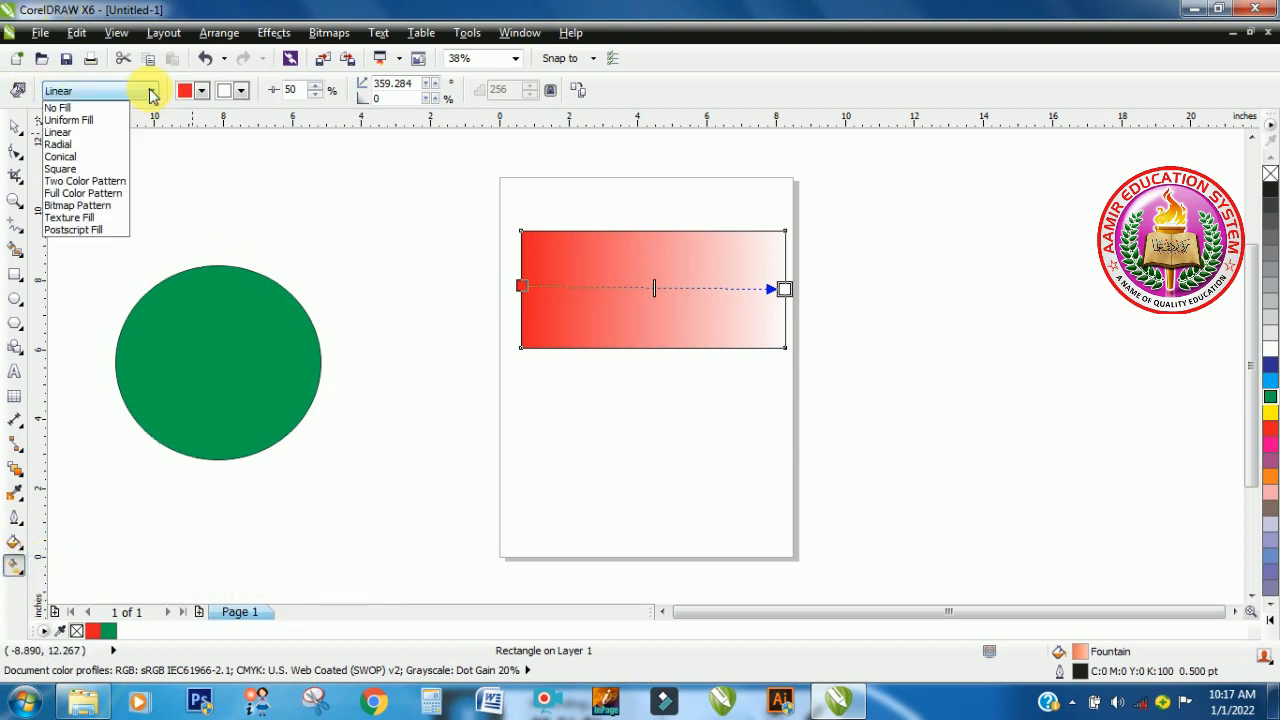
pyautogui.click(93, 122)
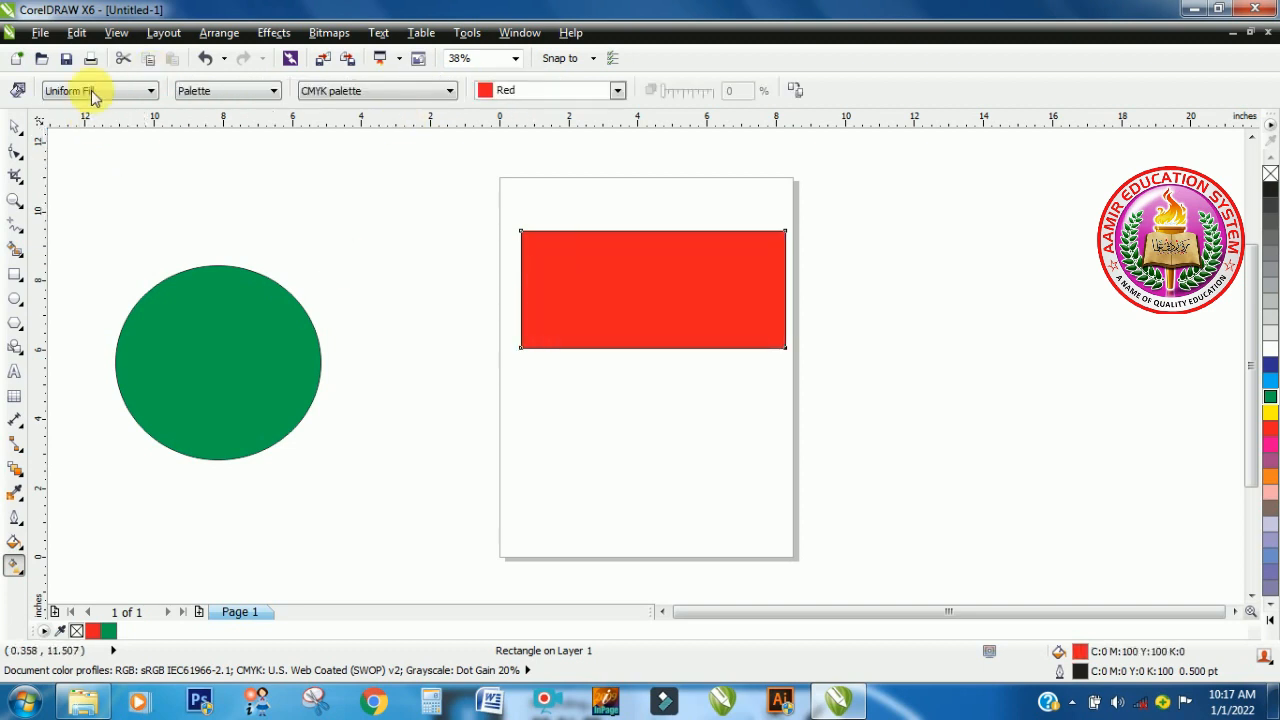
pyautogui.click(126, 93)
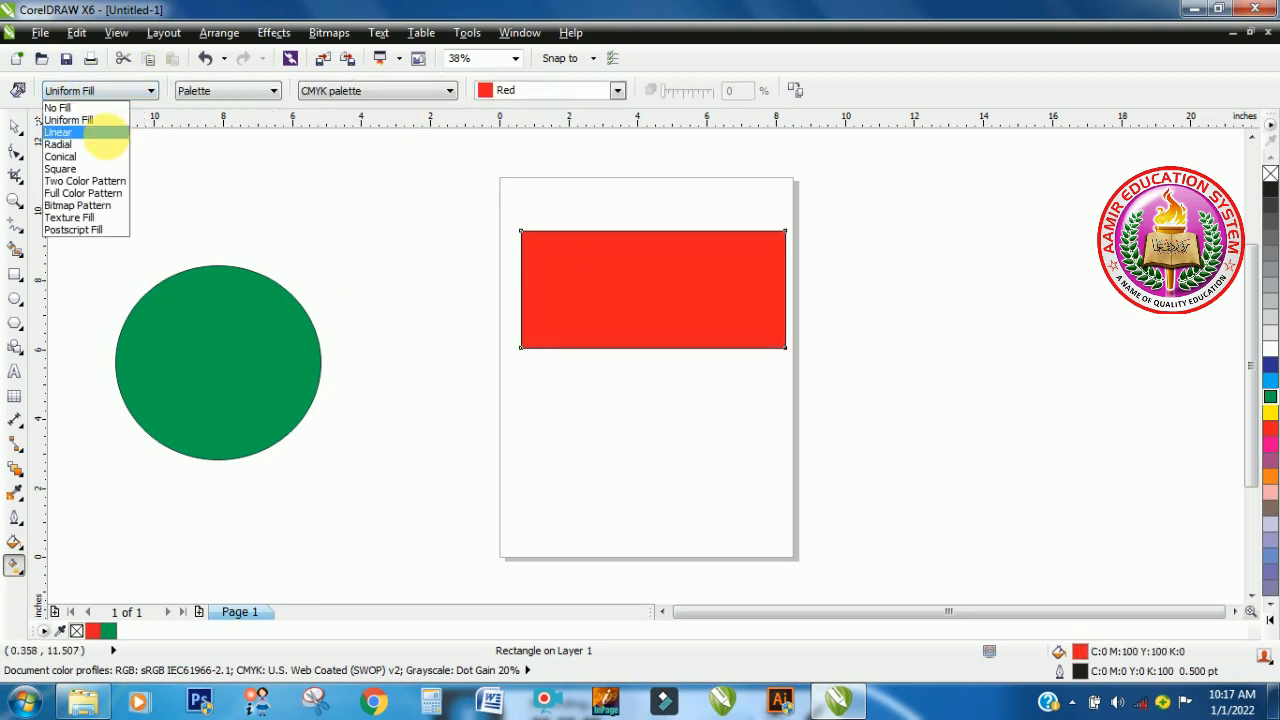
pyautogui.click(58, 132)
# - Try the Radial, Conical and Square fill types in turn on the rectangle
pyautogui.click(98, 91)
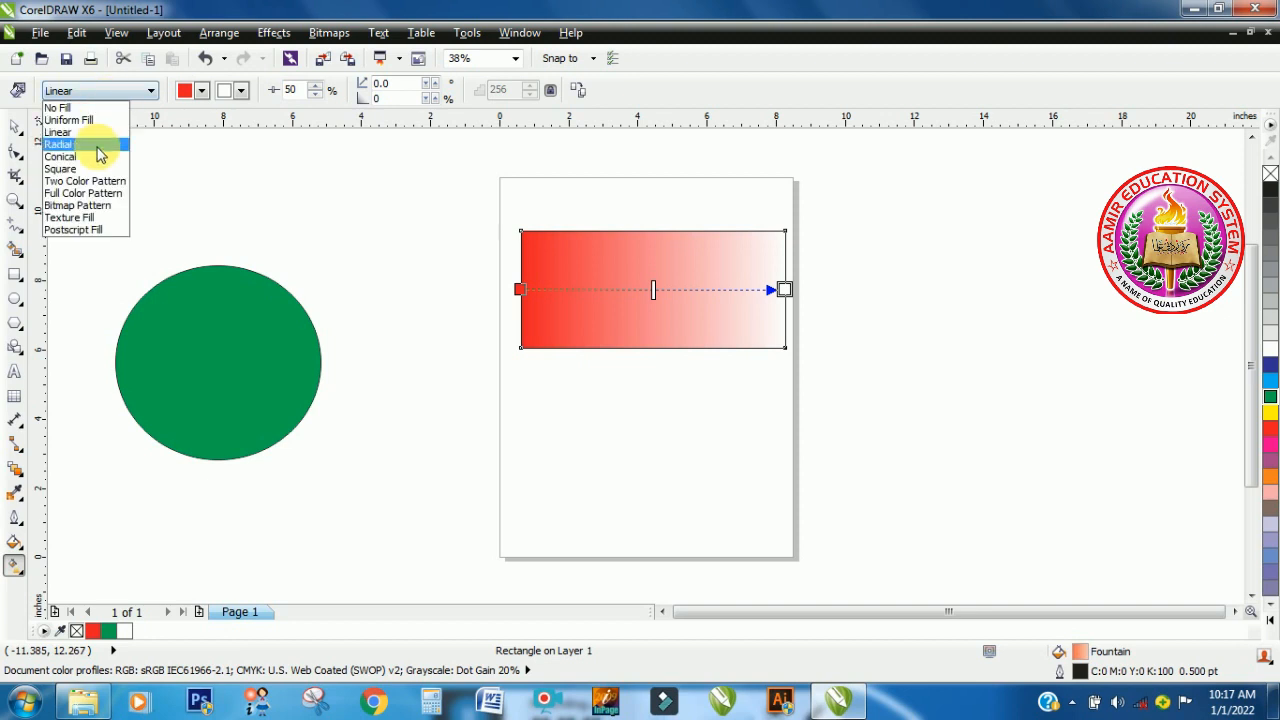
pyautogui.click(60, 145)
pyautogui.click(105, 93)
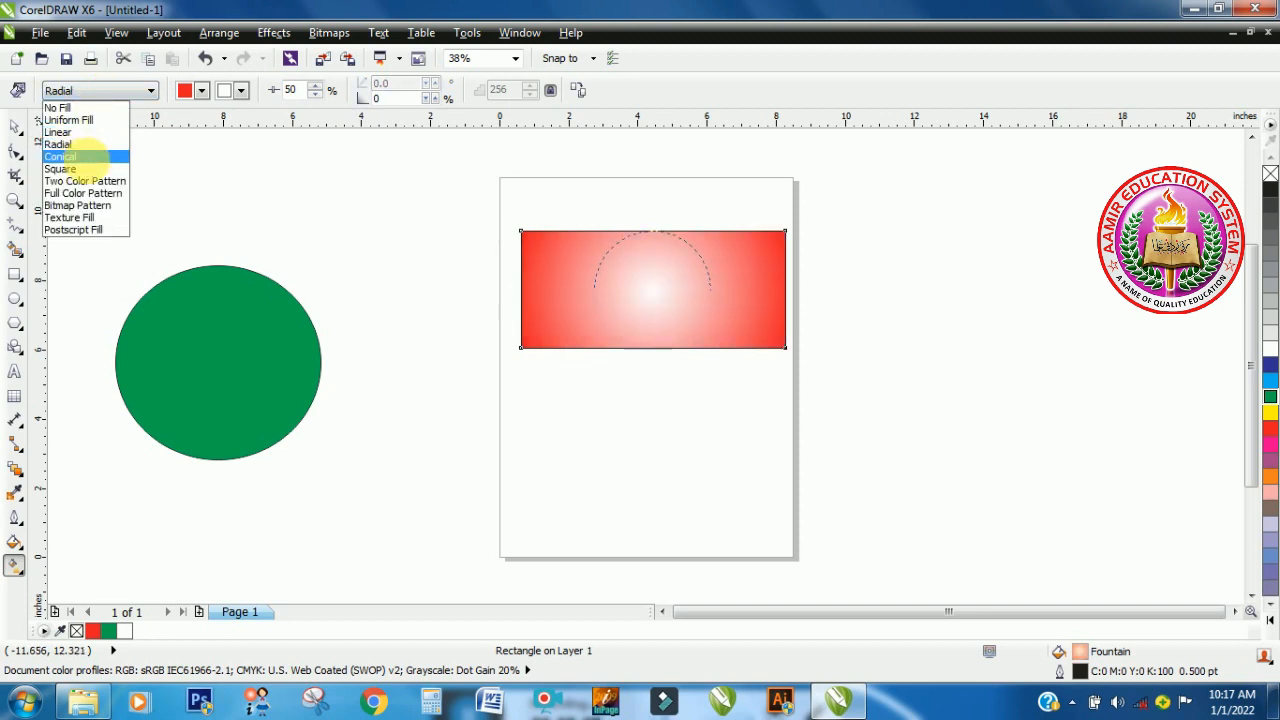
pyautogui.click(86, 158)
pyautogui.click(126, 93)
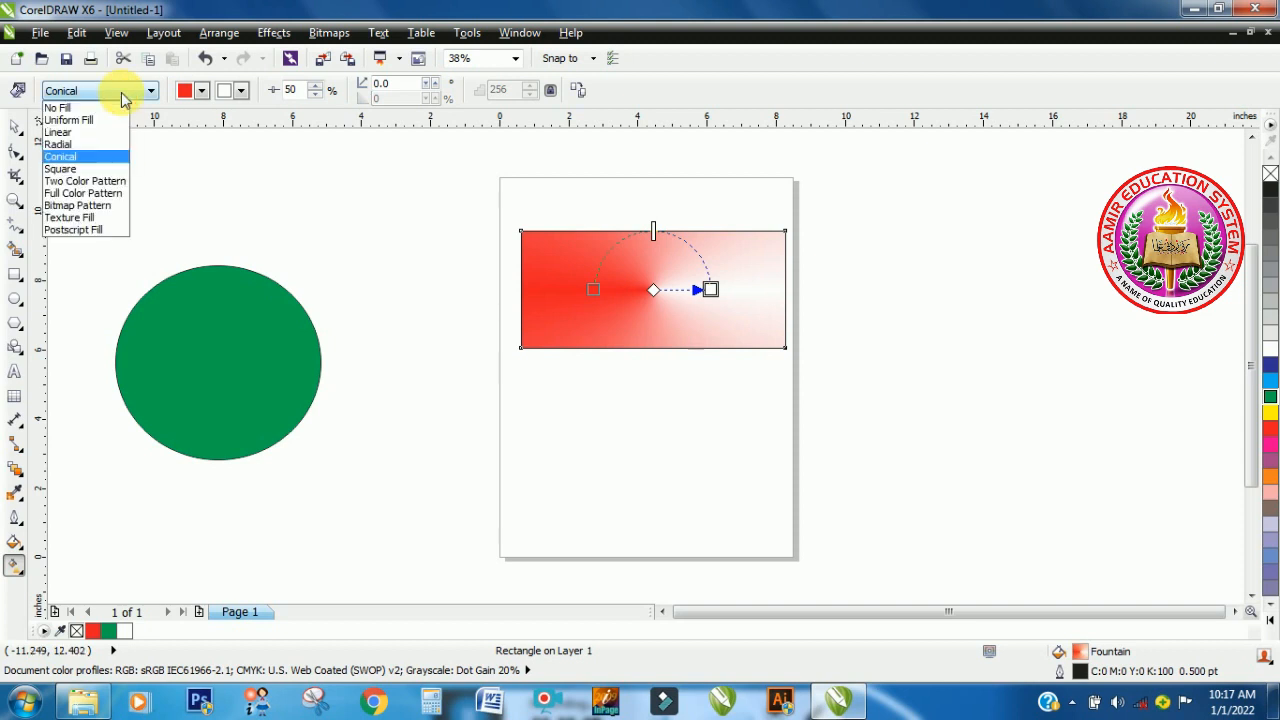
pyautogui.click(106, 168)
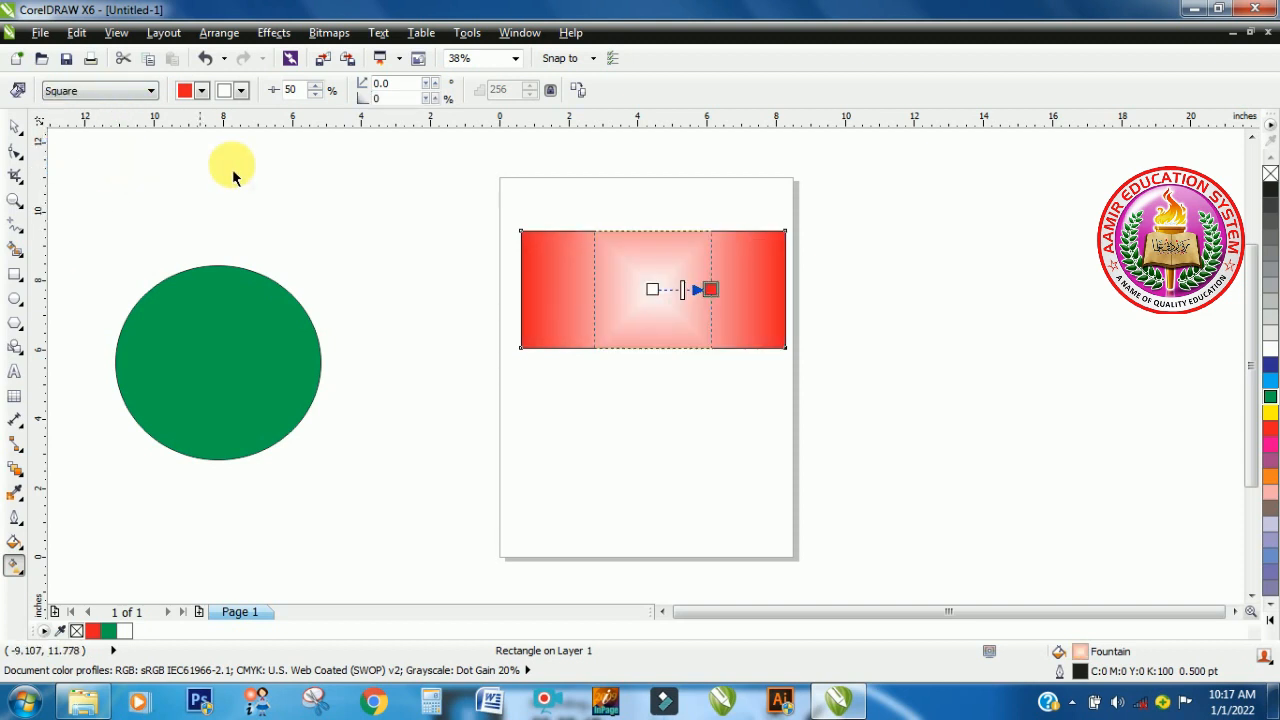
# - Set the rectangle's fill type to Linear, keeping its red start colour
pyautogui.click(134, 88)
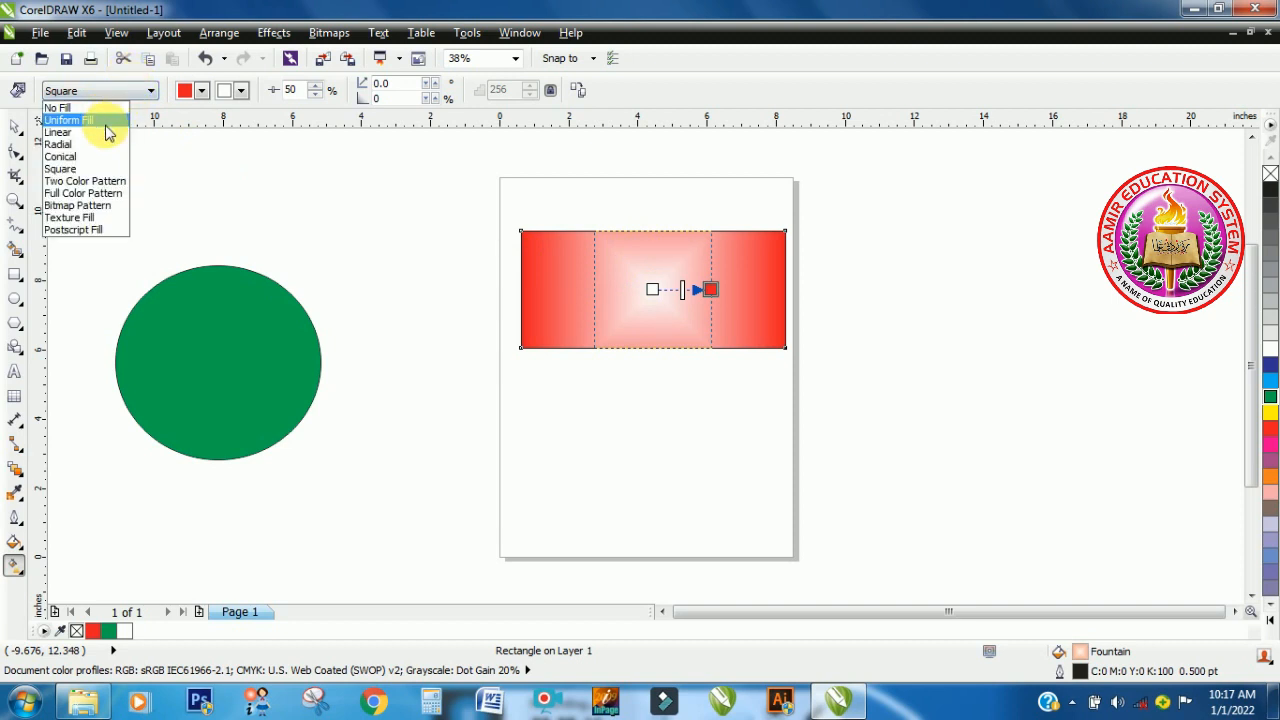
pyautogui.click(109, 133)
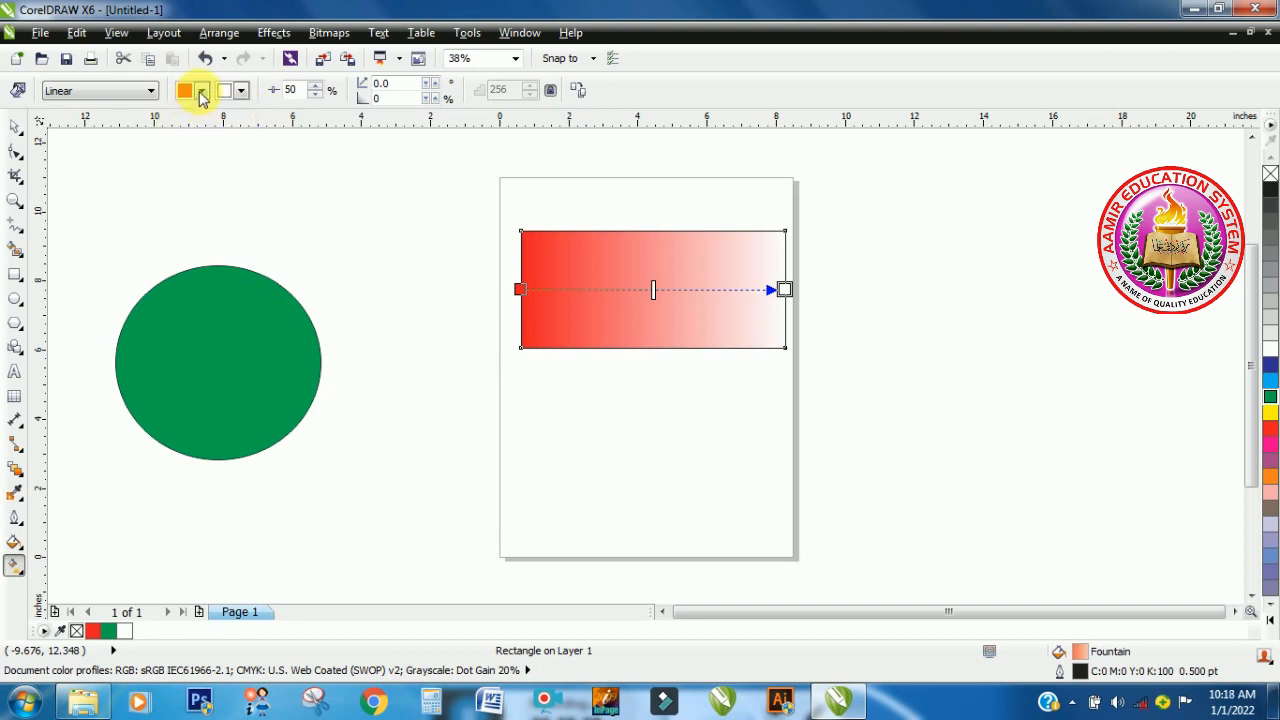
pyautogui.click(202, 93)
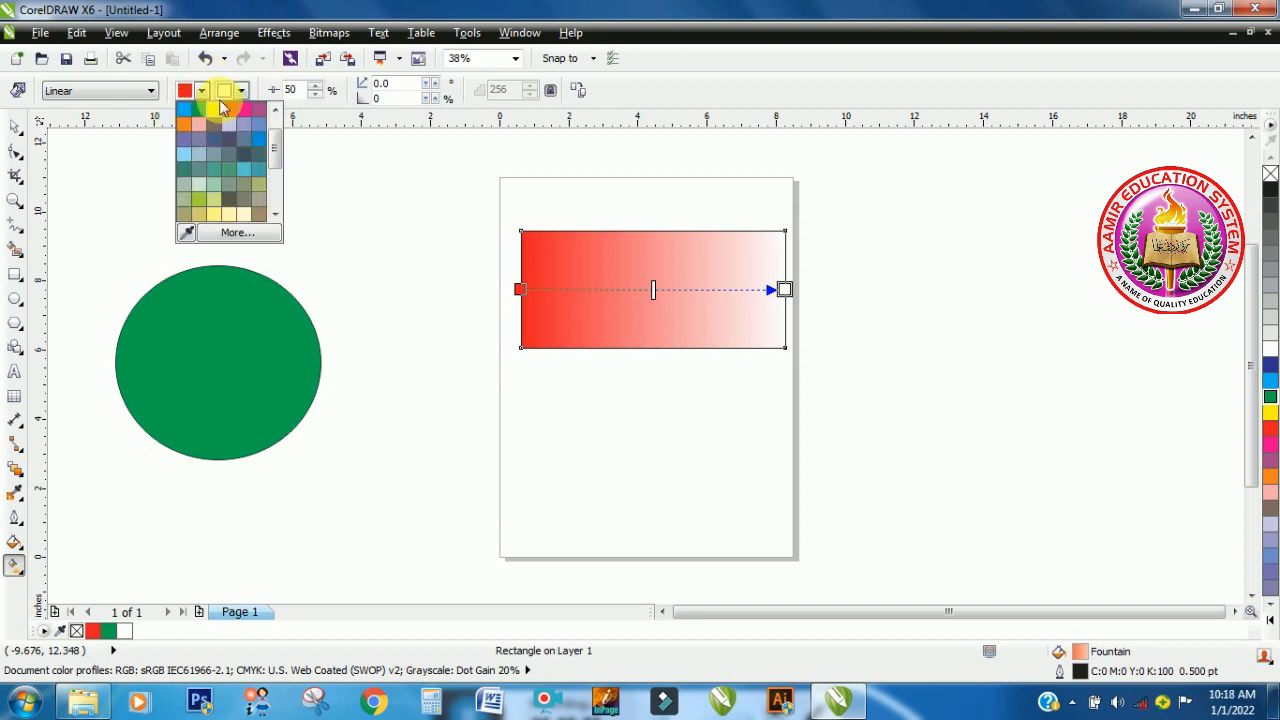
pyautogui.click(126, 210)
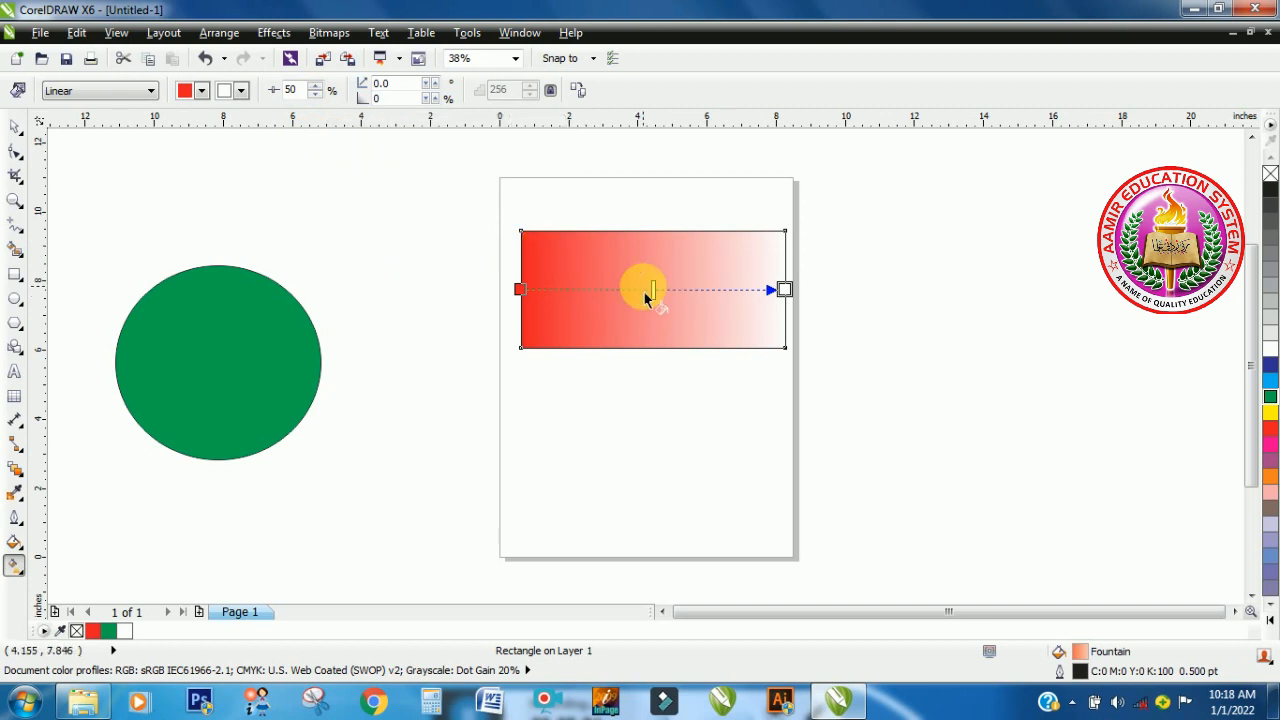
# - Shift the midpoint of the rectangle's linear fill to 43% and return it to 50%
pyautogui.moveTo(654, 291)
pyautogui.mouseDown()
pyautogui.moveTo(710, 289)
pyautogui.moveTo(655, 292)
pyautogui.mouseUp()
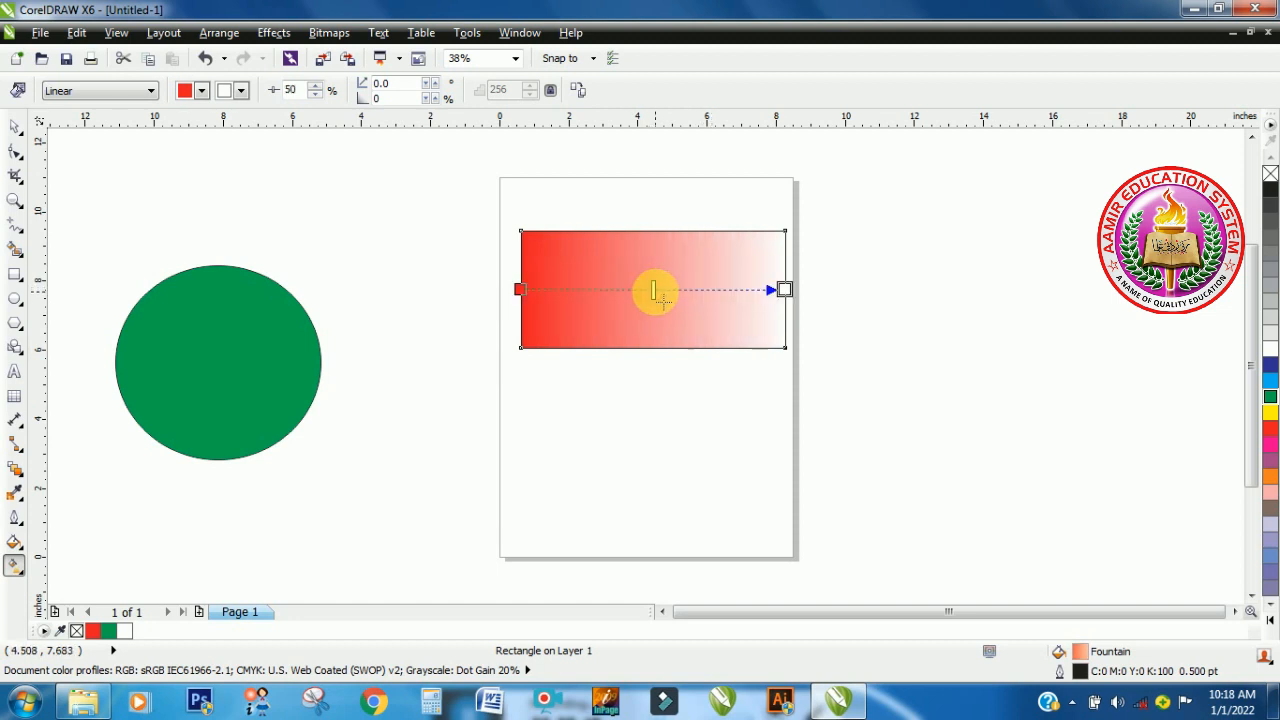
pyautogui.click(314, 95)
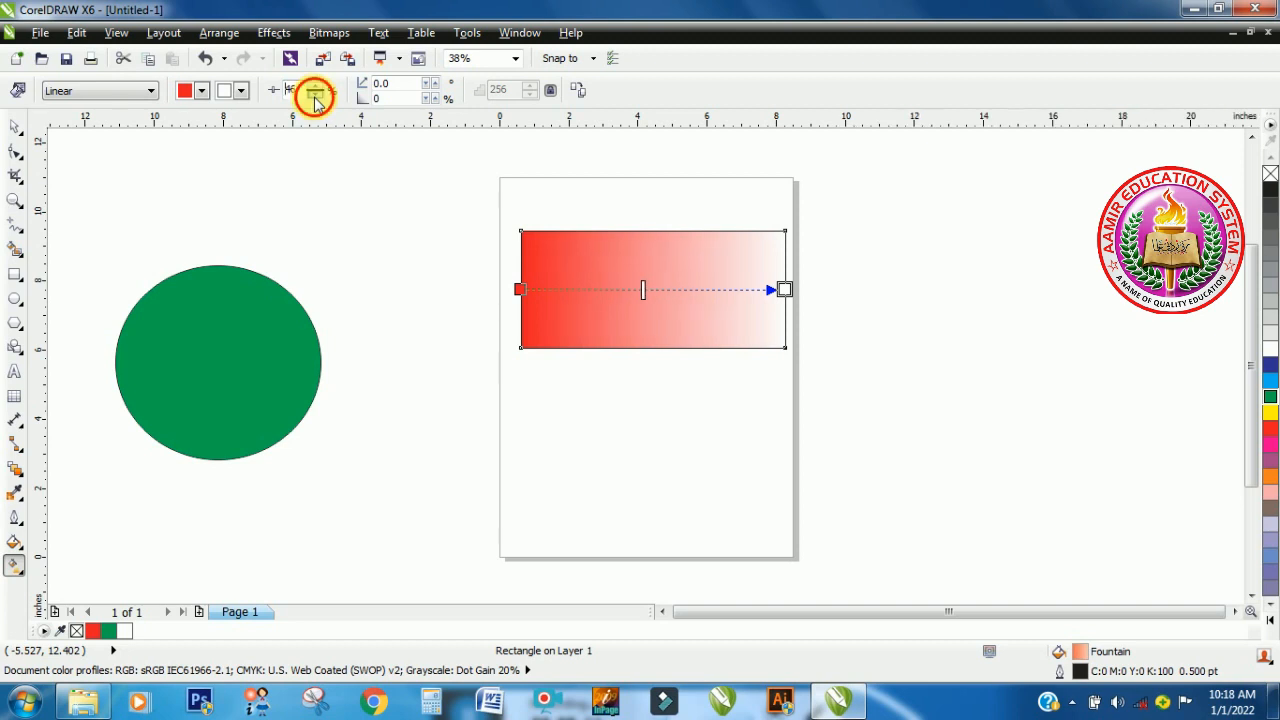
pyautogui.click(314, 95)
pyautogui.click(314, 97)
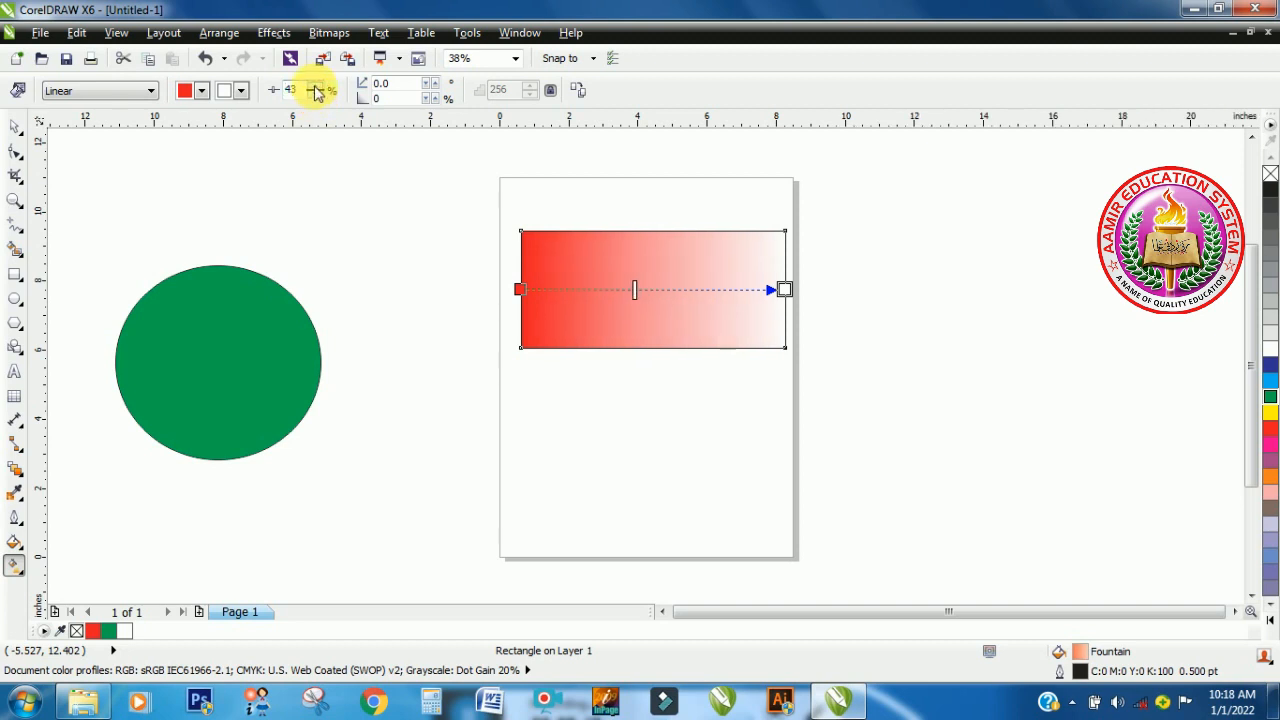
pyautogui.click(314, 87)
pyautogui.click(314, 87)
pyautogui.click(314, 87)
pyautogui.click(314, 87)
pyautogui.click(314, 87)
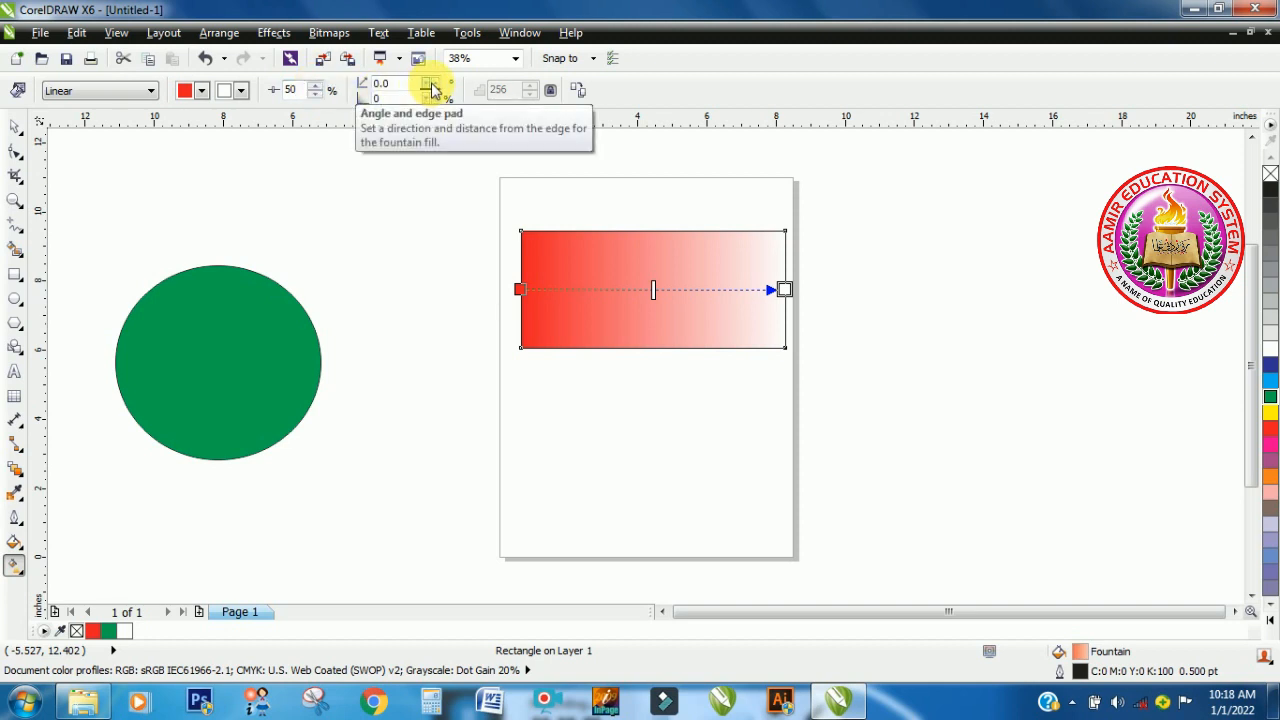
# - Try a 5-degree angle and a 6% edge pad on the rectangle's linear fill, and reset both to 0
pyautogui.click(431, 87)
pyautogui.click(434, 96)
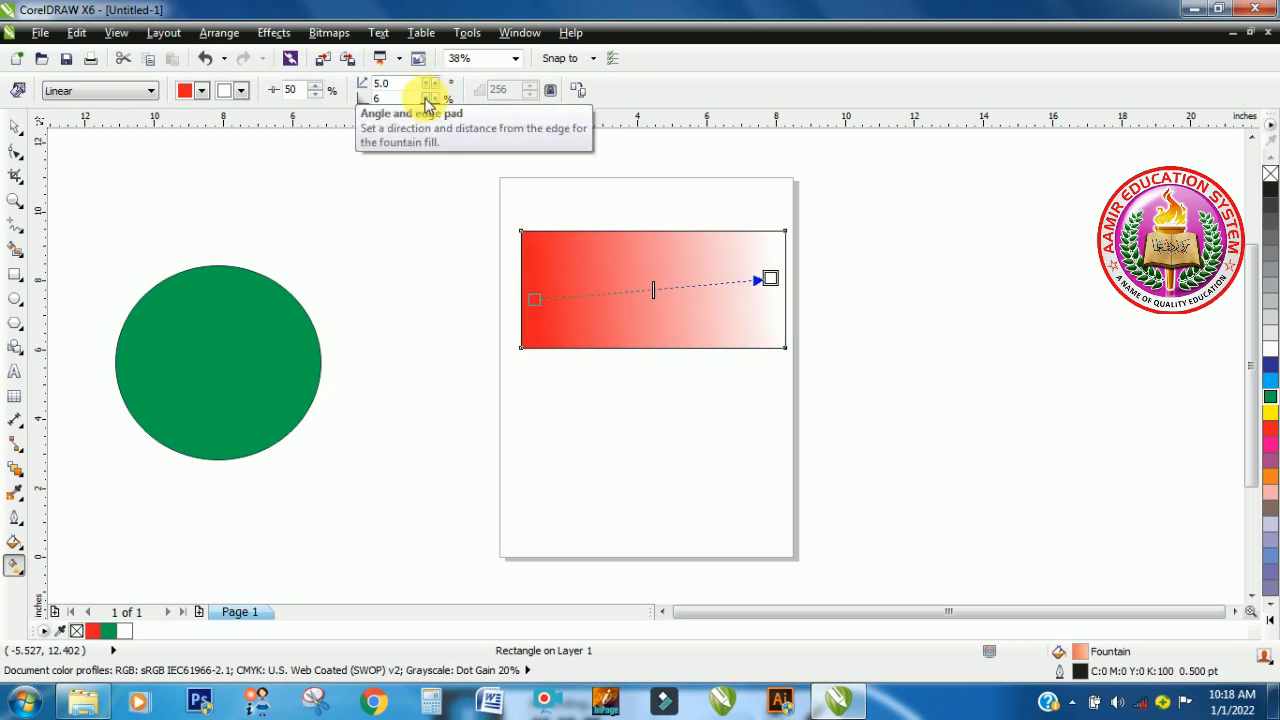
pyautogui.click(430, 101)
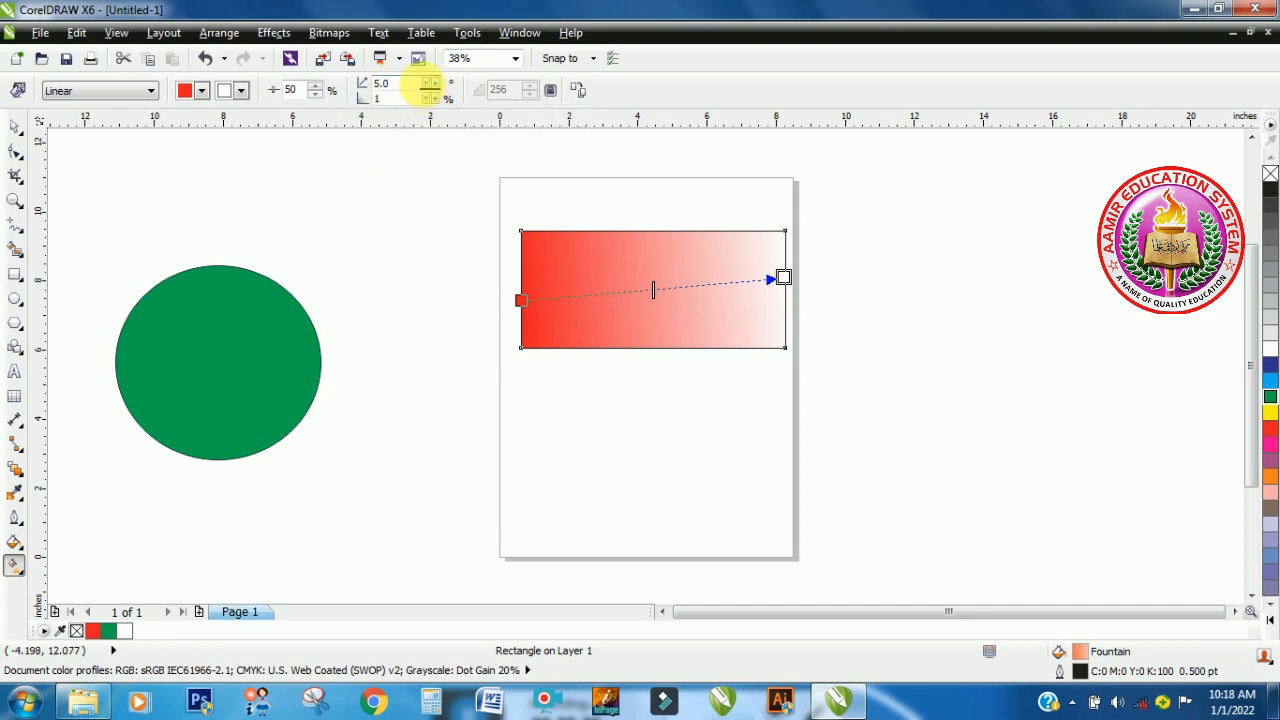
pyautogui.click(427, 85)
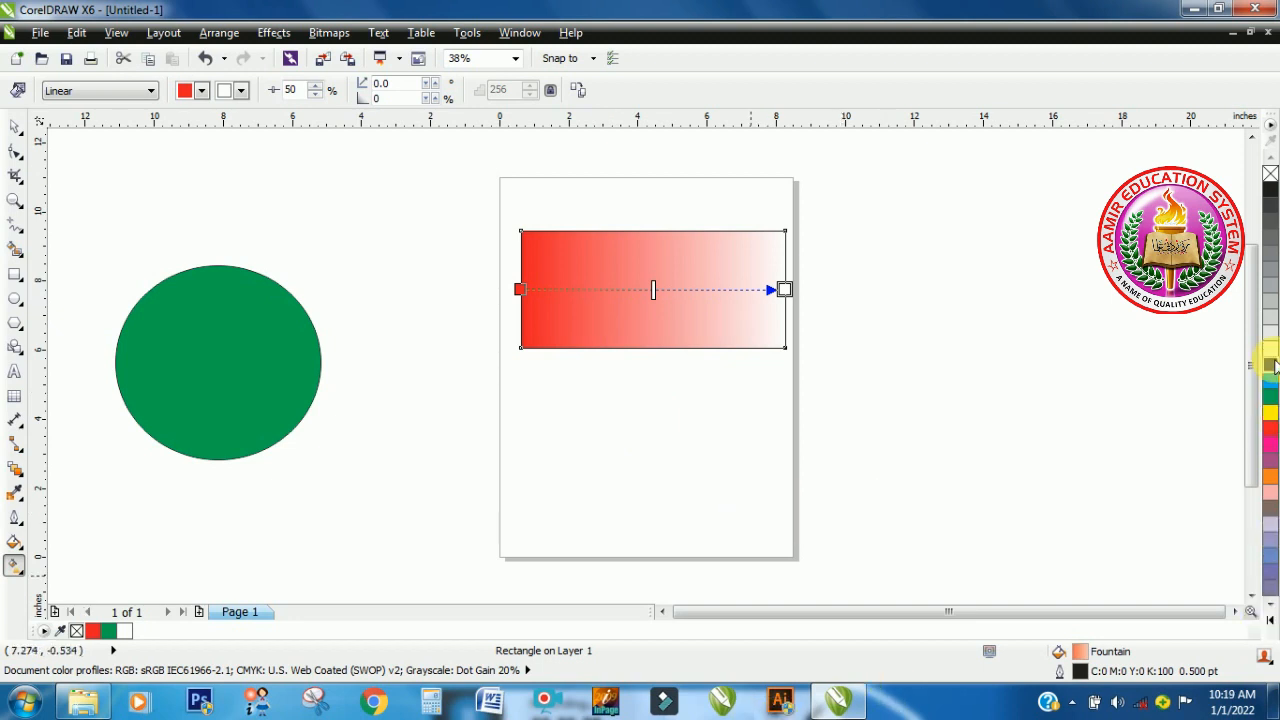
# - Try a blue-violet end colour on the rectangle's linear fill and return the end colour to white
pyautogui.click(1270, 362)
pyautogui.click(1240, 342)
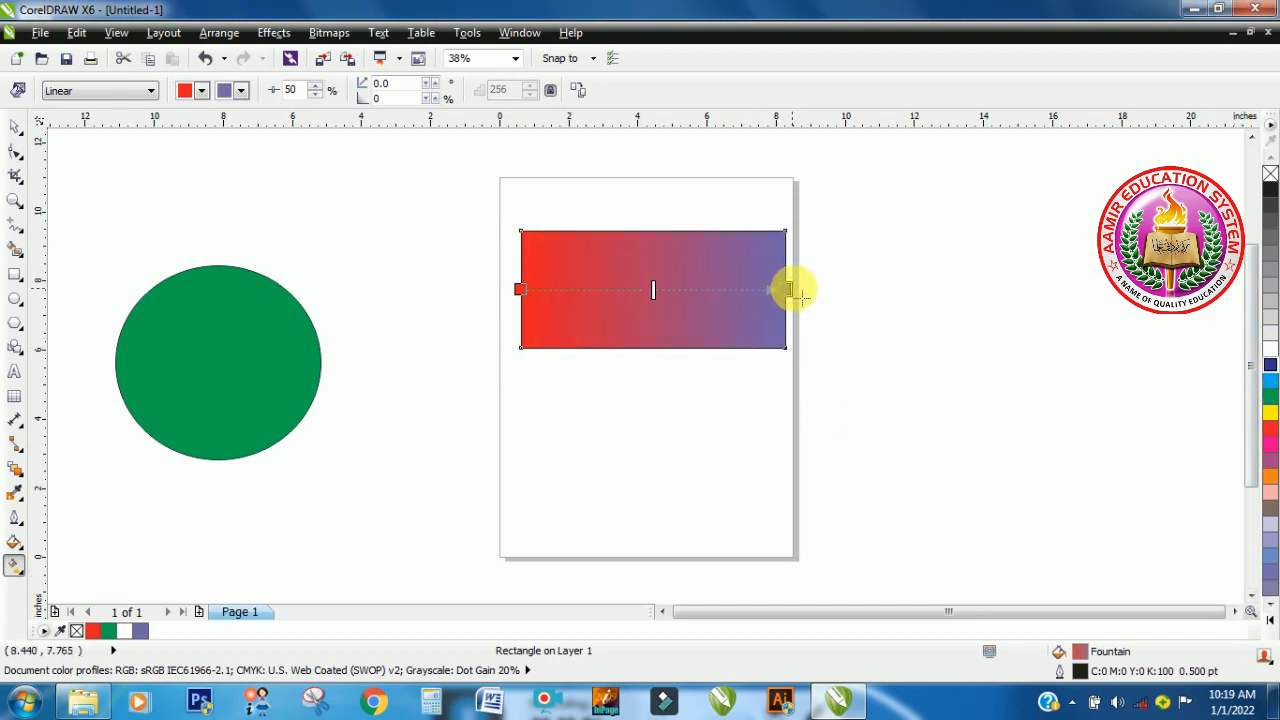
pyautogui.click(1270, 349)
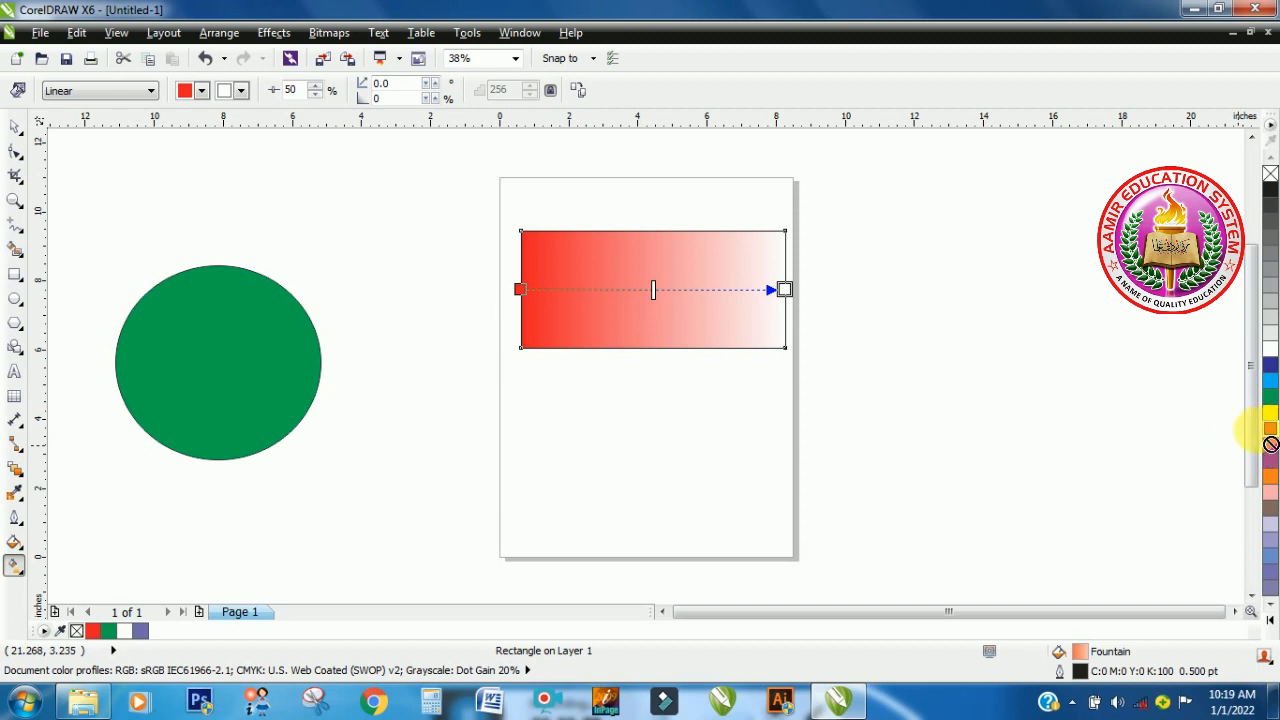
# - Add red, yellow and green colour nodes in sequence along the rectangle's linear fill path, with the red node at 18%
pyautogui.moveTo(1270, 443); pyautogui.dragTo(571, 298)
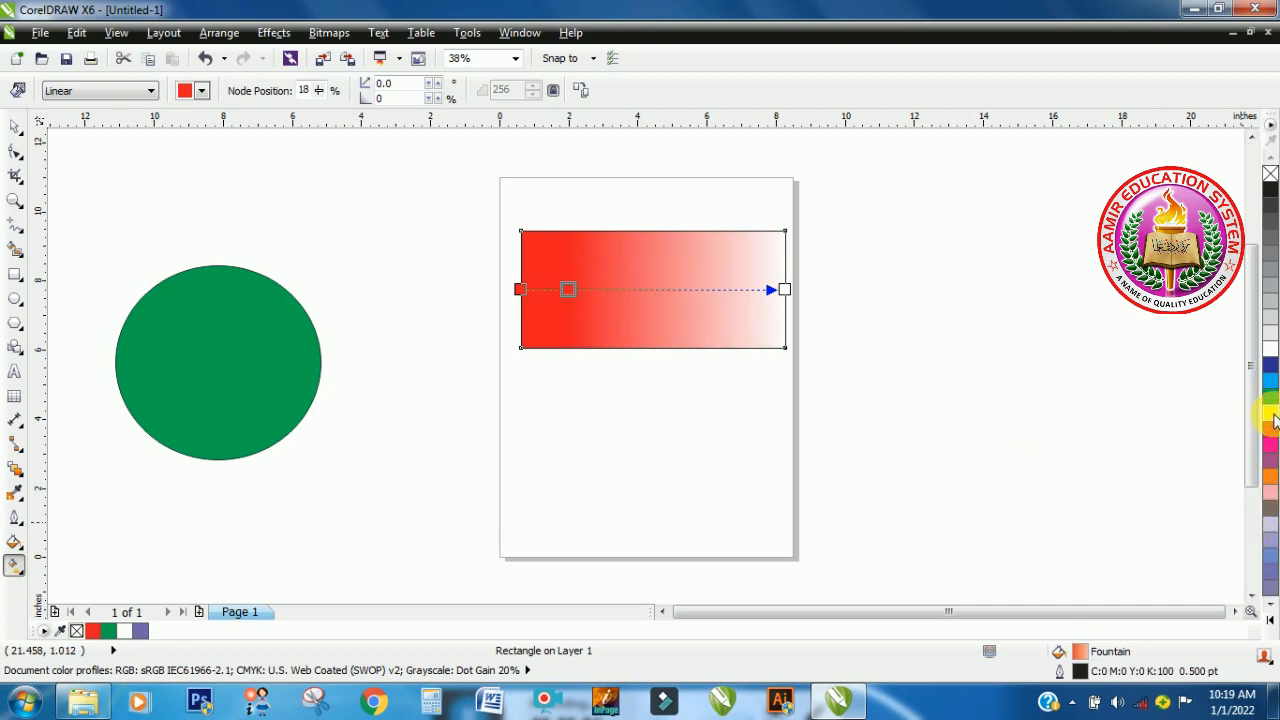
pyautogui.moveTo(1275, 422); pyautogui.dragTo(578, 289)
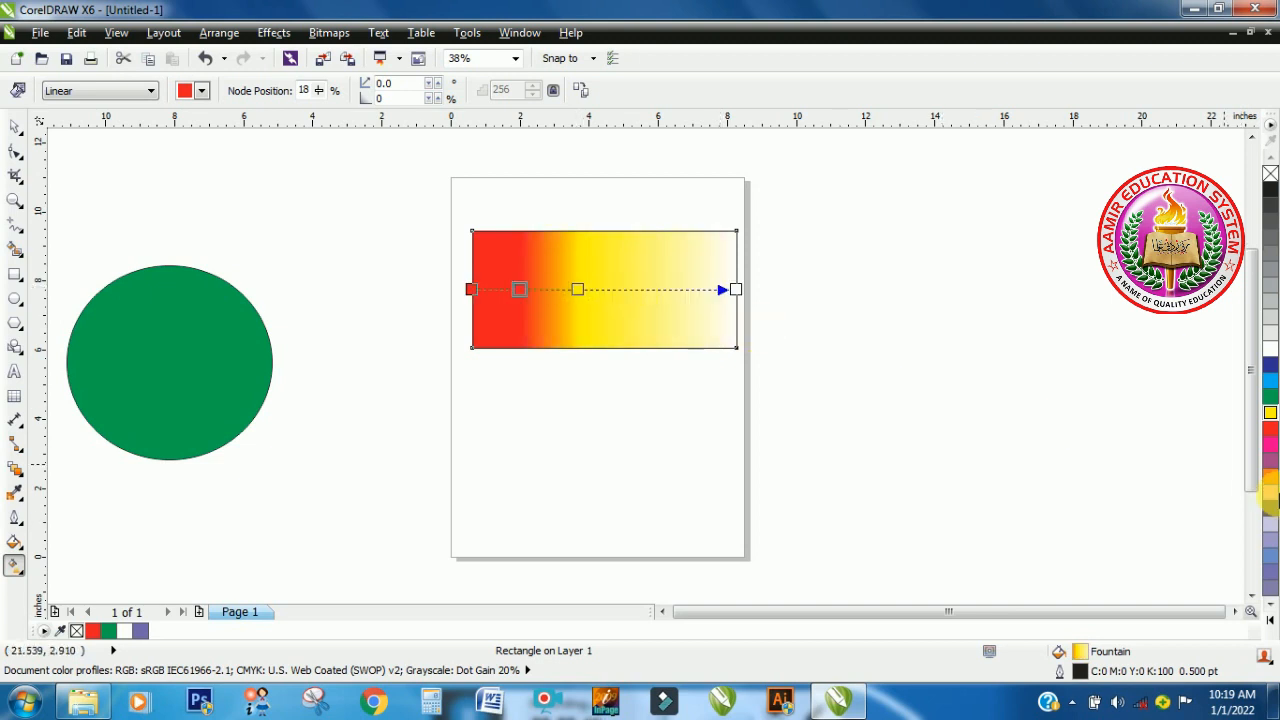
pyautogui.moveTo(1269, 396); pyautogui.dragTo(622, 291)
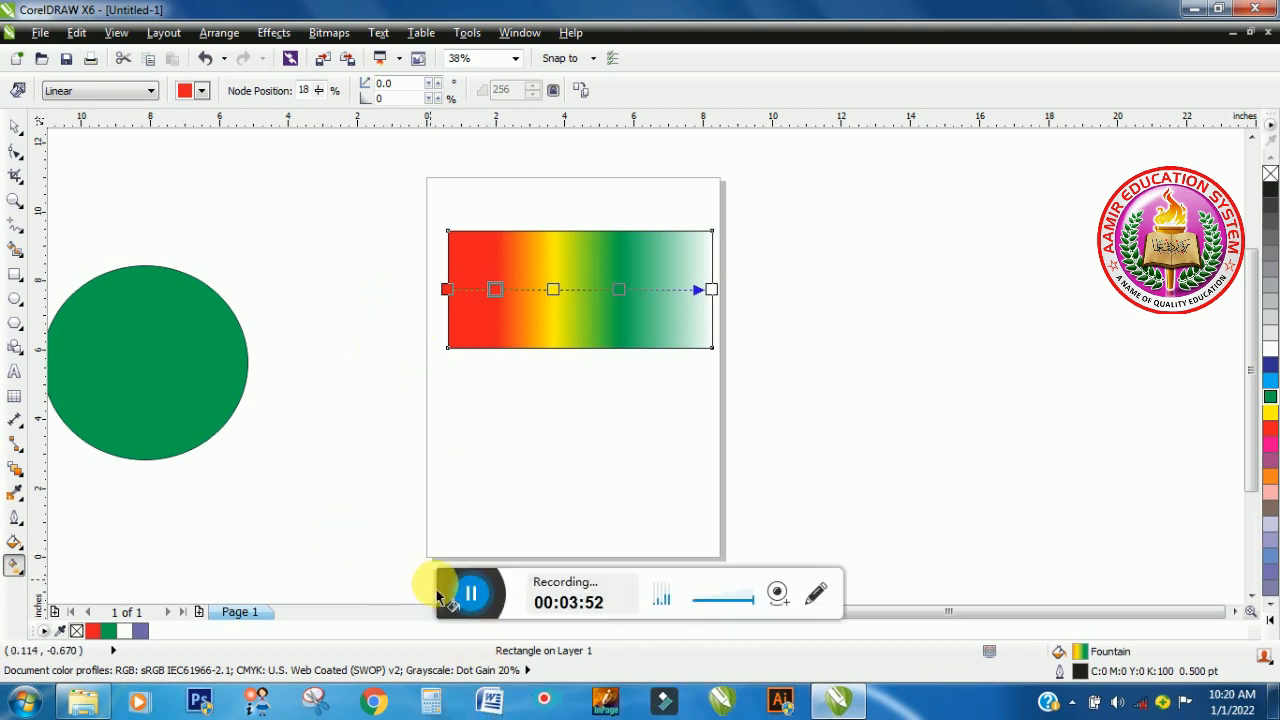
pyautogui.moveTo(437, 596); pyautogui.dragTo(432, 706)
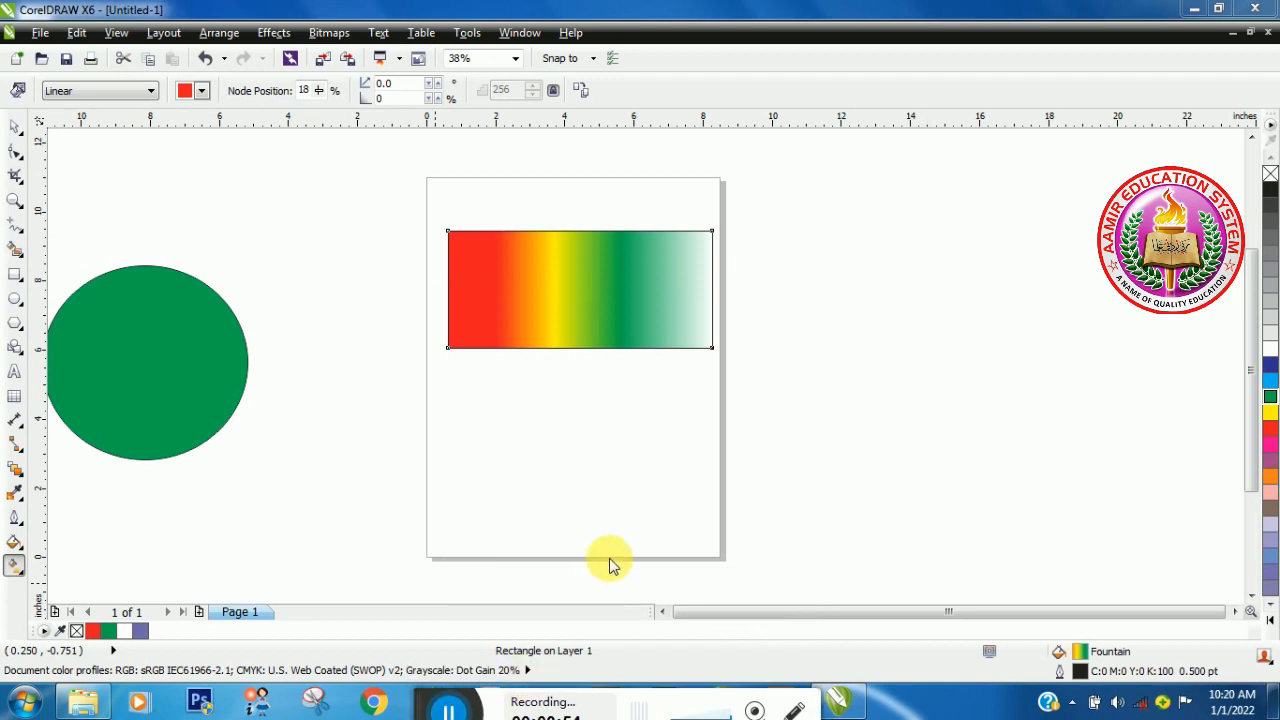
# - Unlock the fountain step count of the rectangle's multicolour fill and set it to 50
pyautogui.click(525, 278)
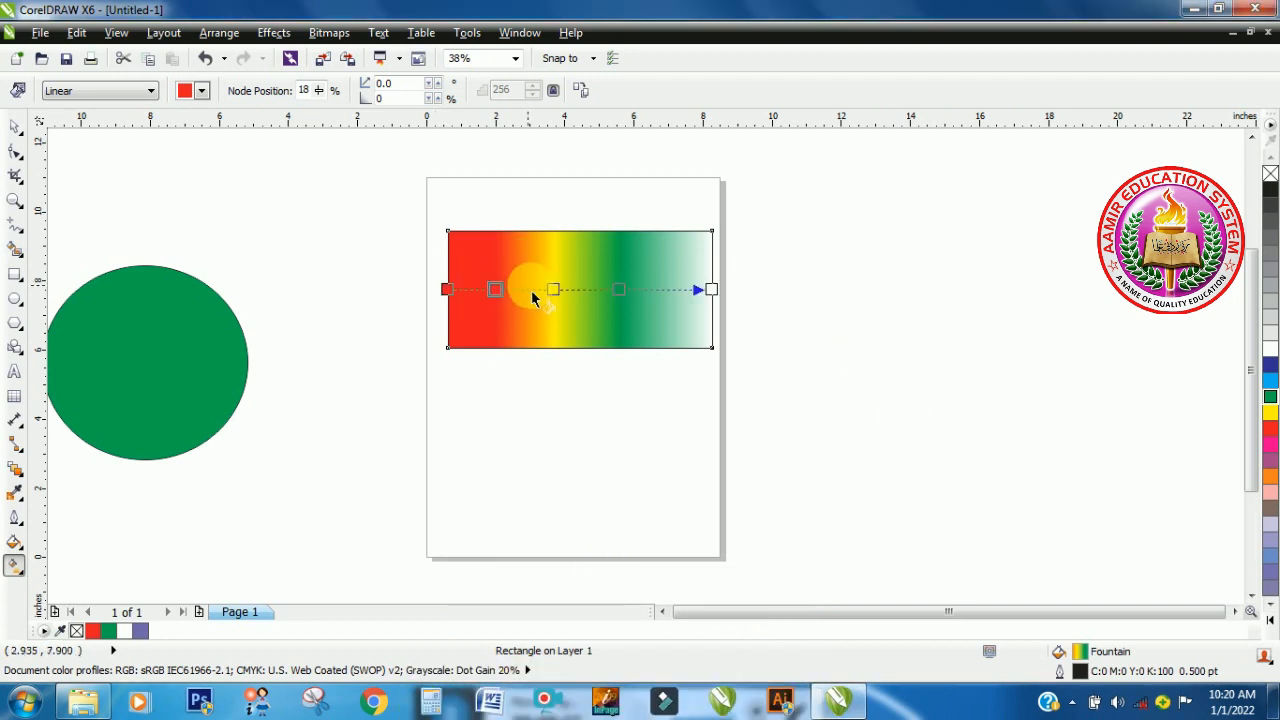
pyautogui.click(553, 90)
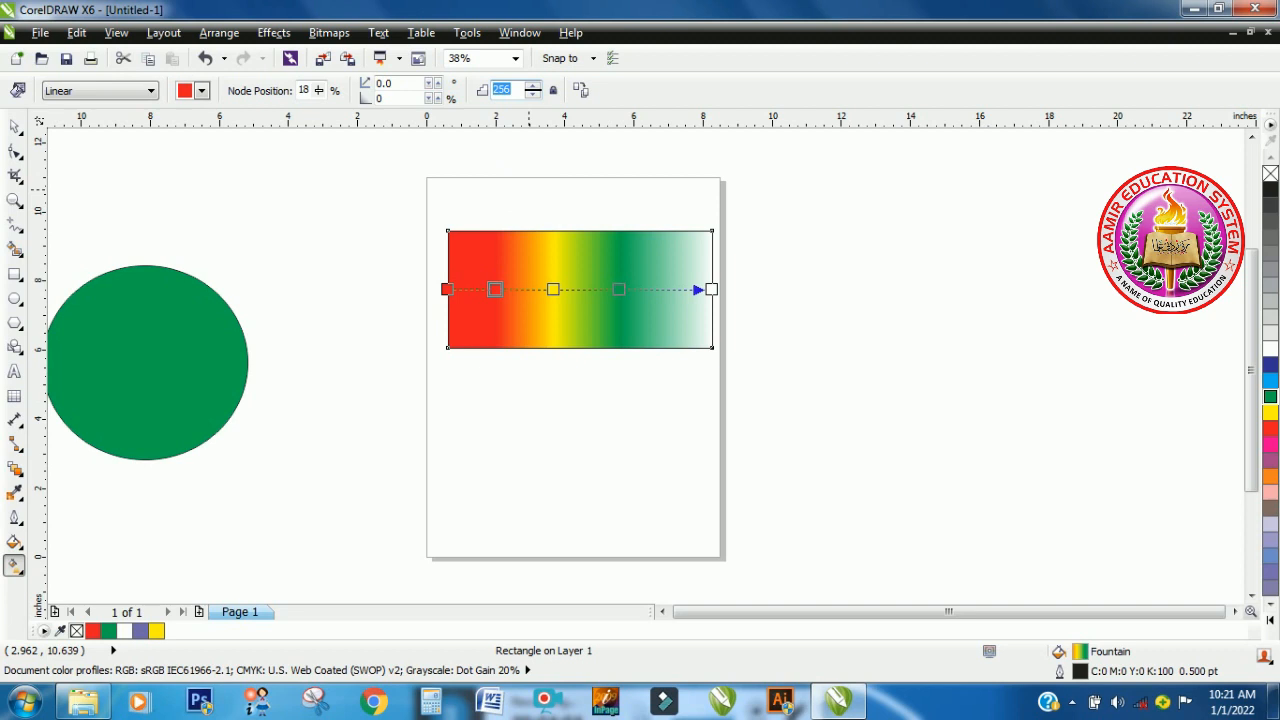
pyautogui.write('50')
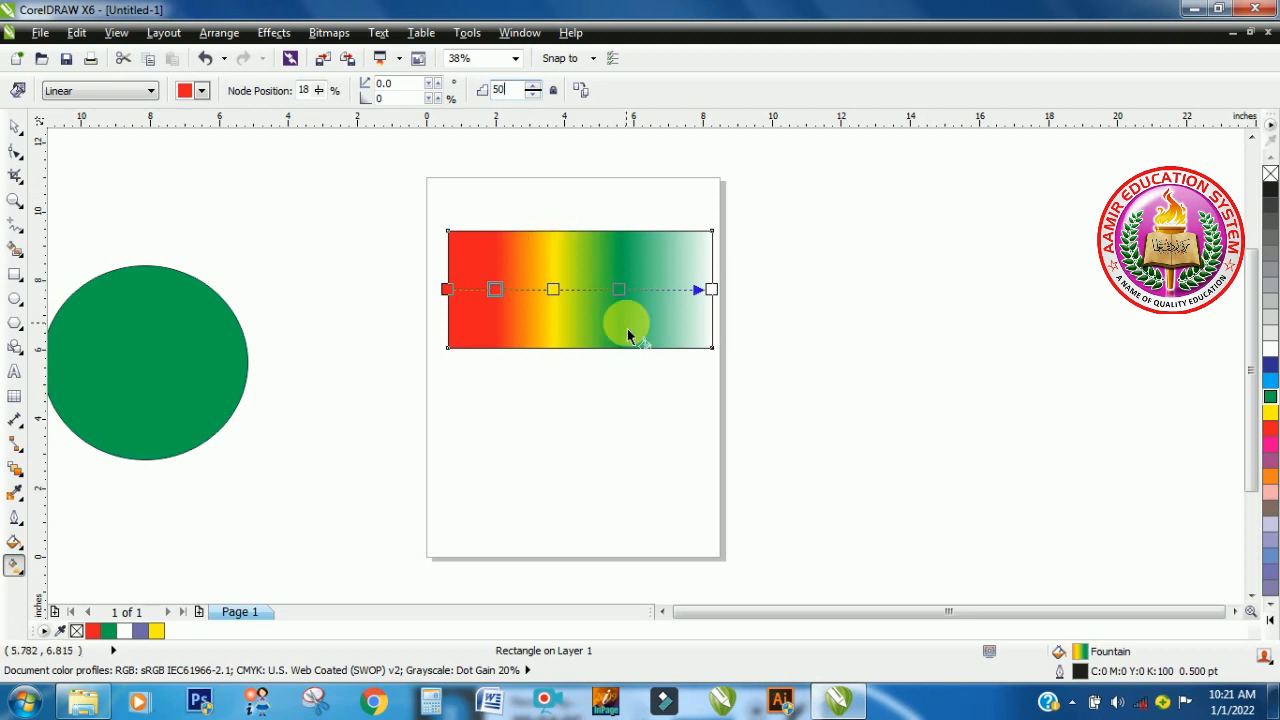
pyautogui.press('Return')
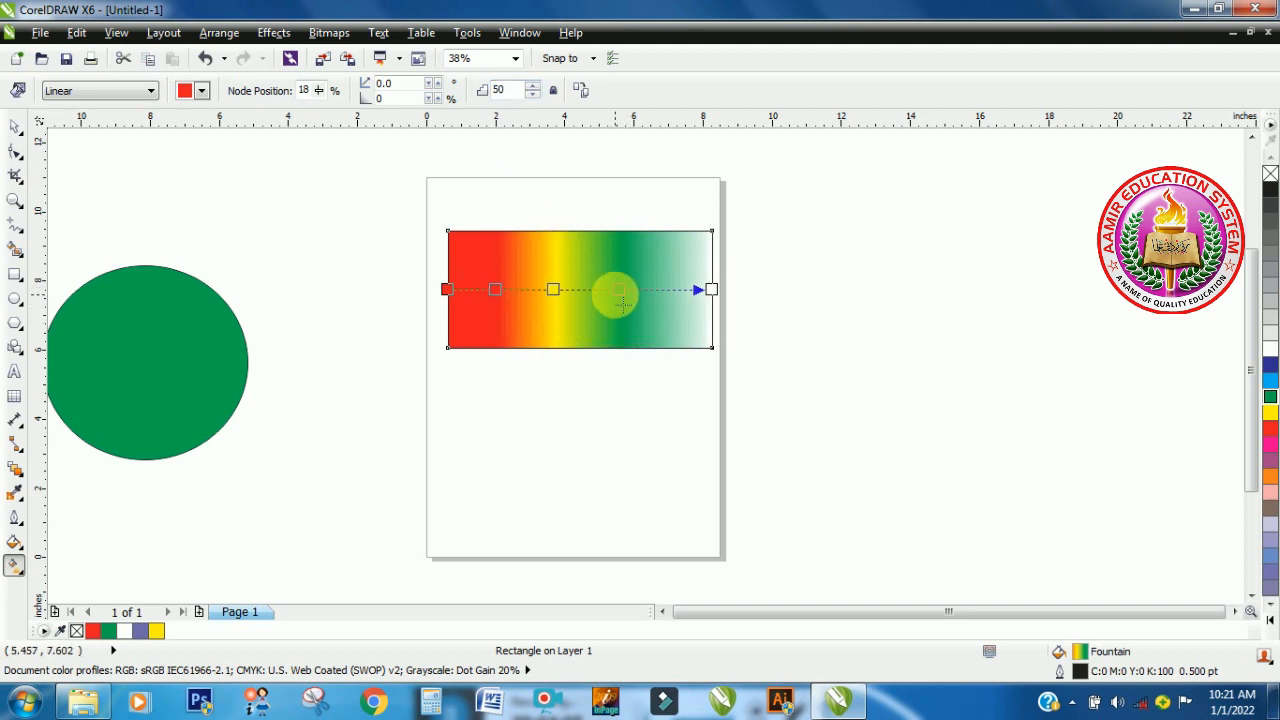
pyautogui.scroll(3, 620, 300)
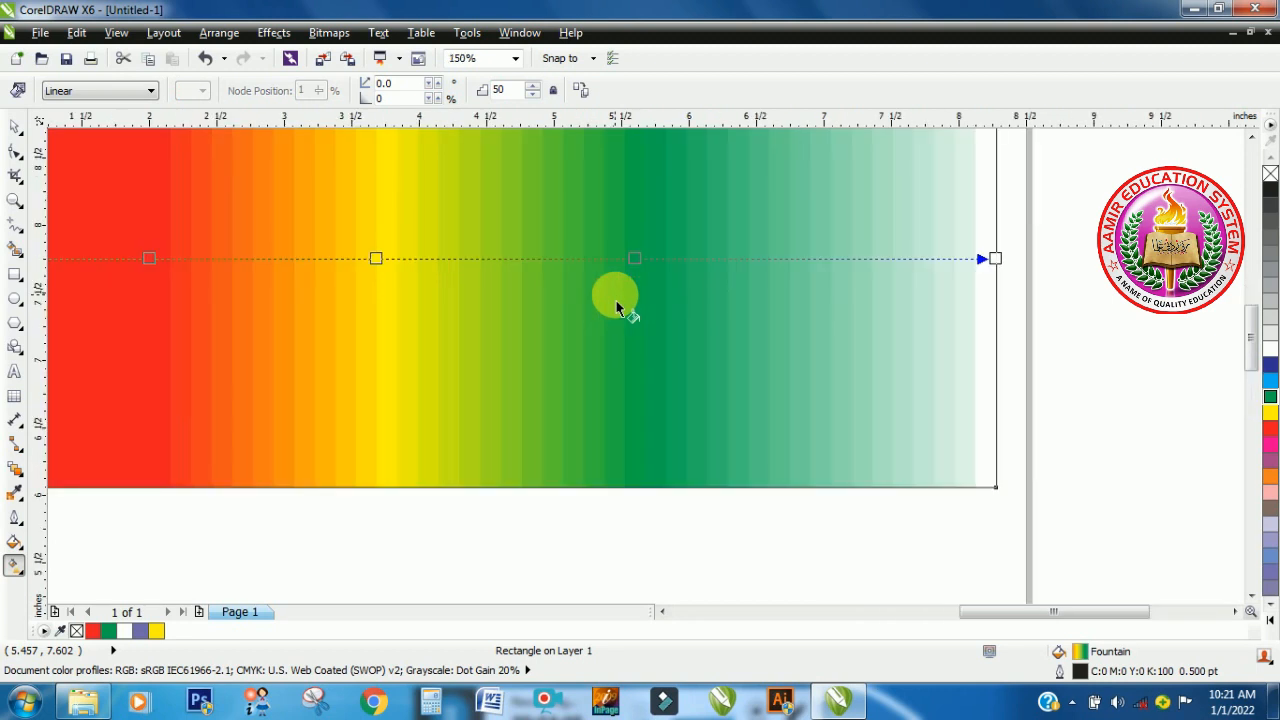
pyautogui.scroll(1, 617, 308)
pyautogui.scroll(1, 617, 308)
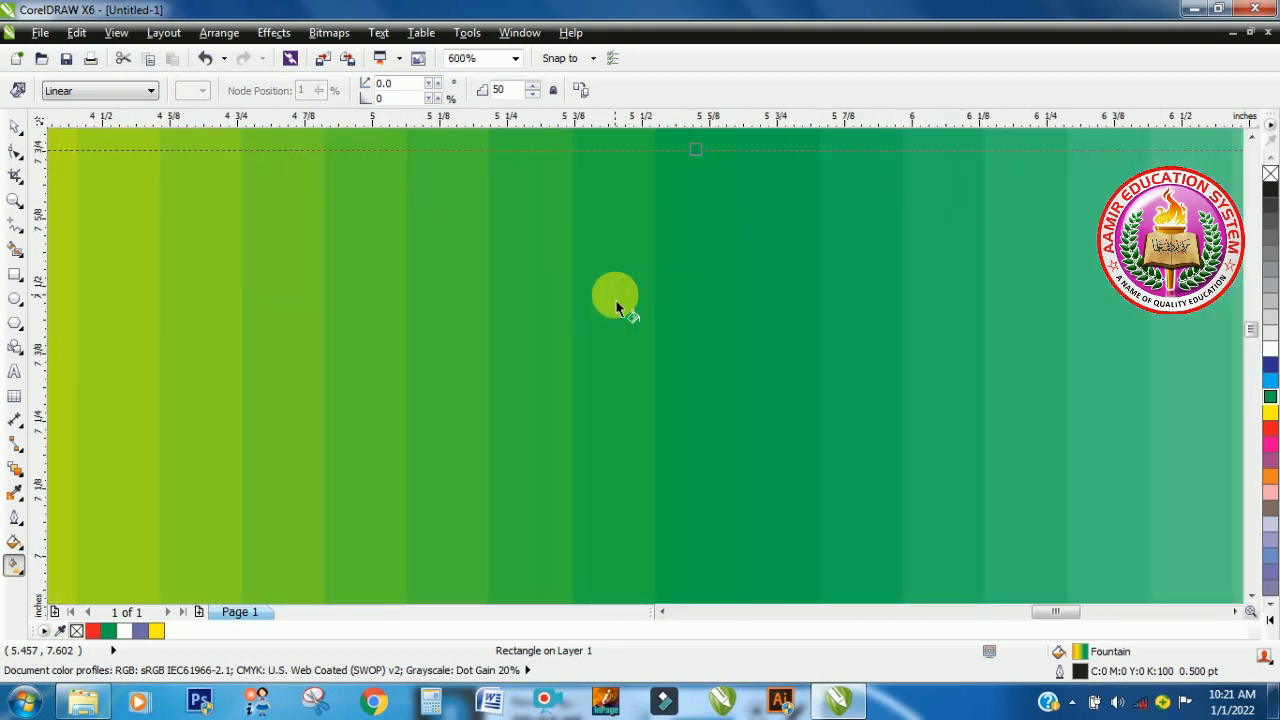
pyautogui.scroll(-2, 492, 347)
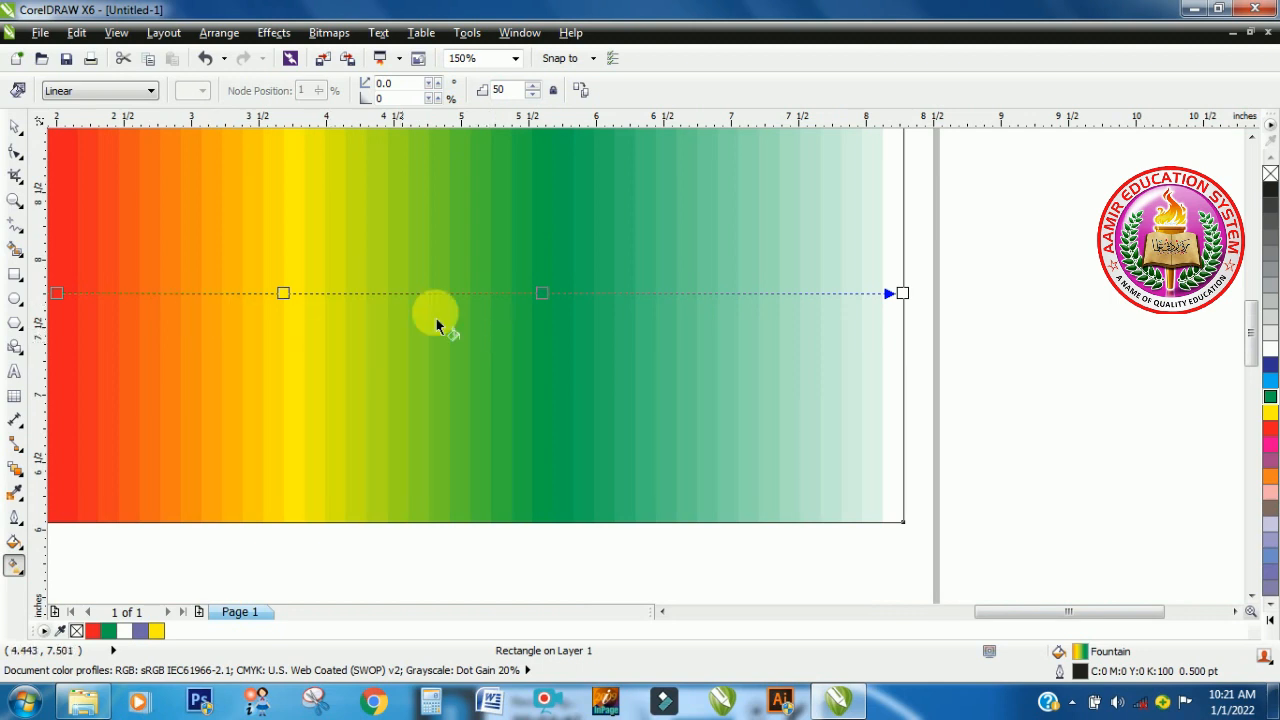
pyautogui.scroll(1, 436, 194)
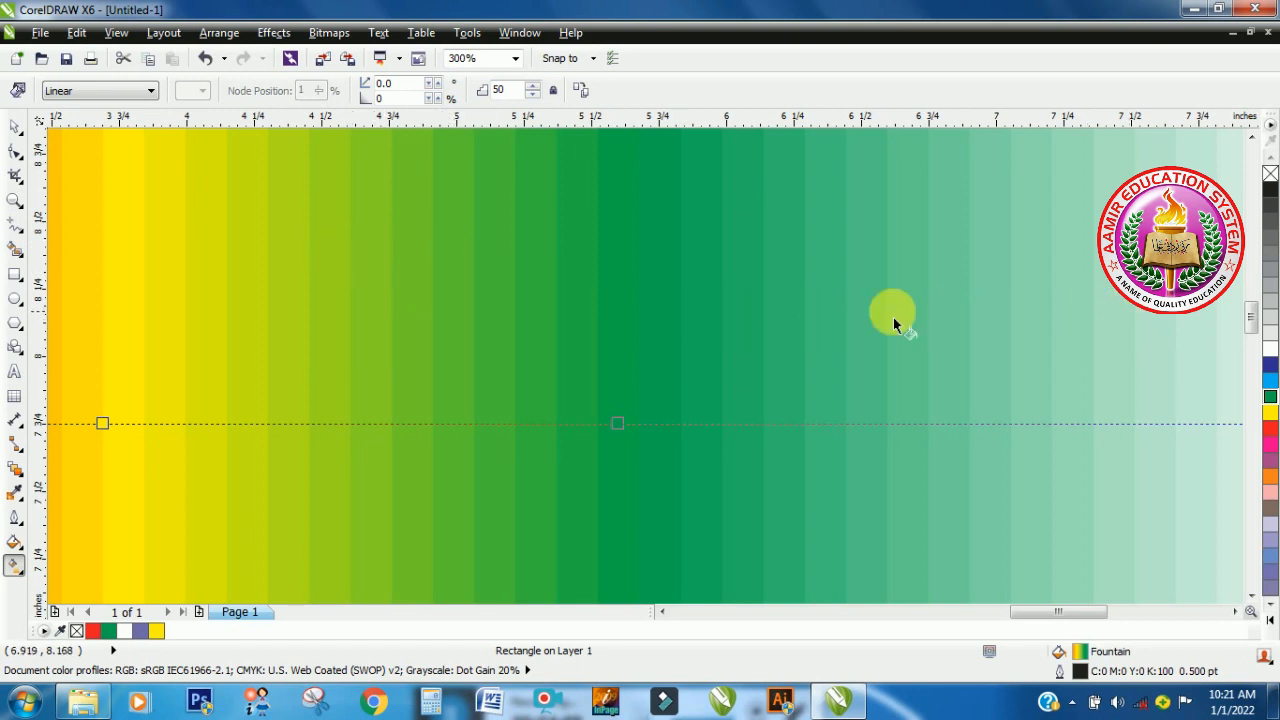
pyautogui.scroll(-1, 513, 274)
pyautogui.scroll(-2, 513, 274)
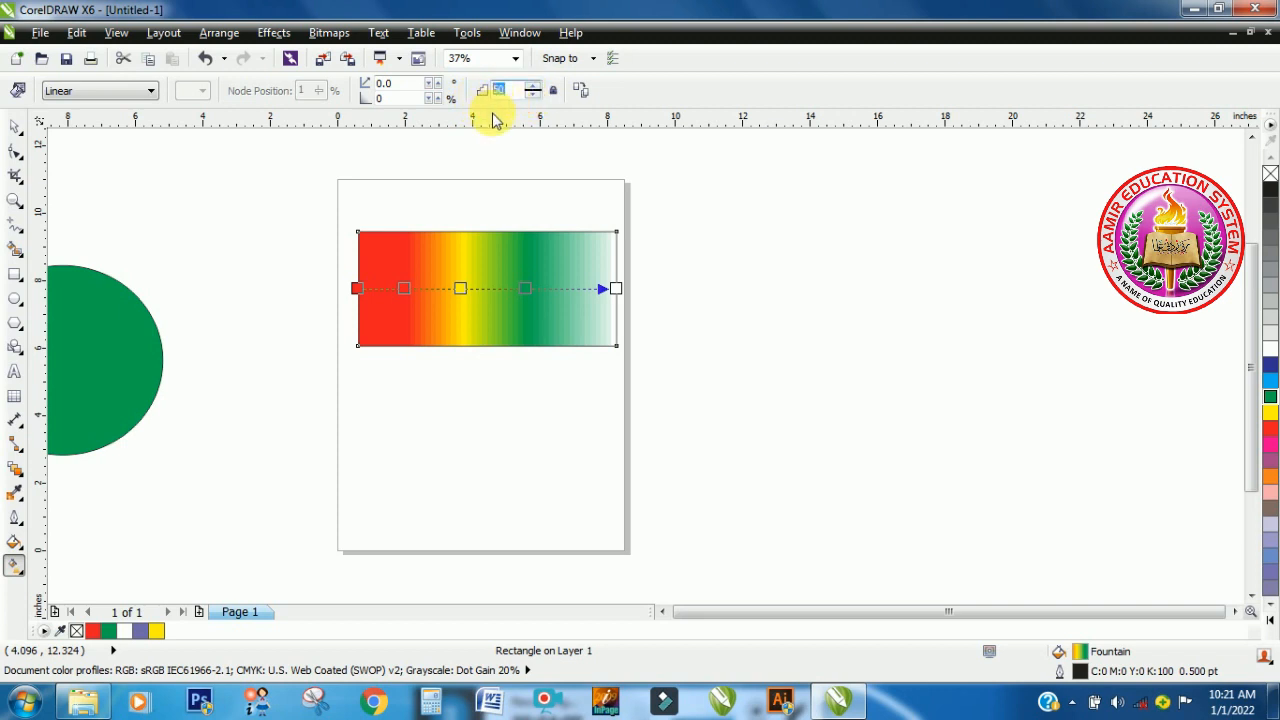
# - Set the fountain step count of the rectangle's fill to 256
pyautogui.write('256')
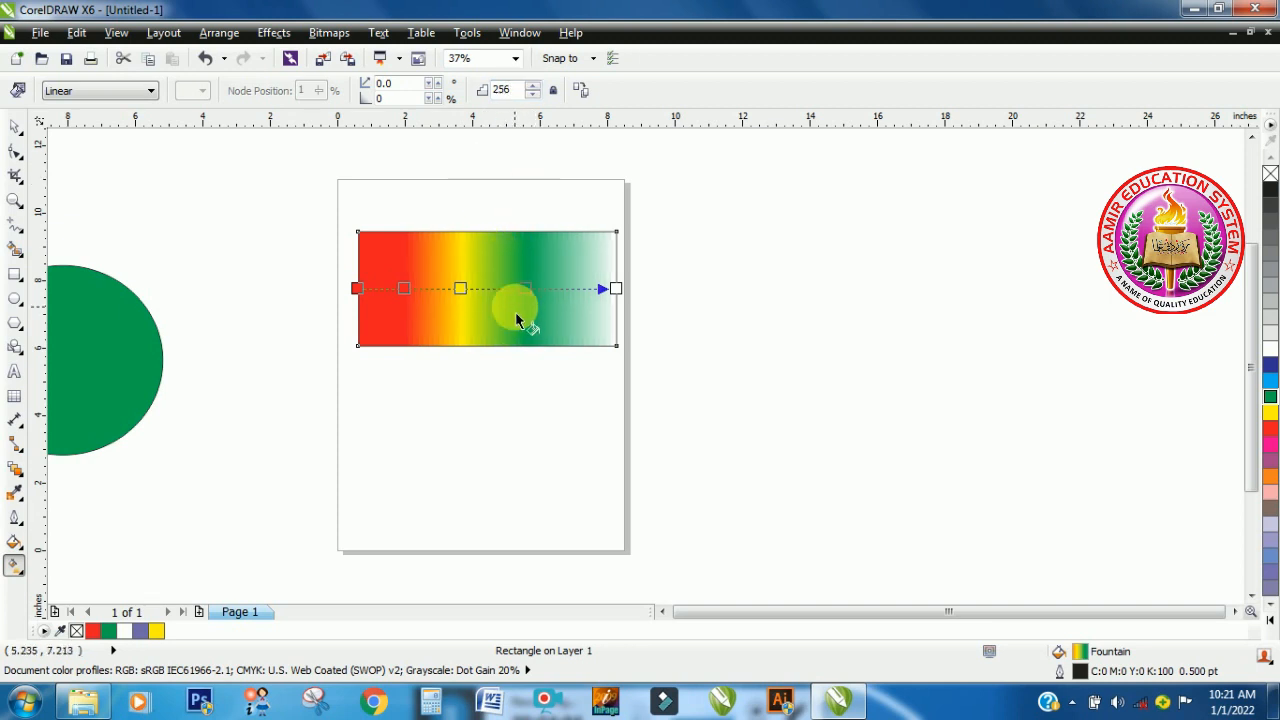
pyautogui.scroll(2, 517, 320)
pyautogui.scroll(1, 517, 320)
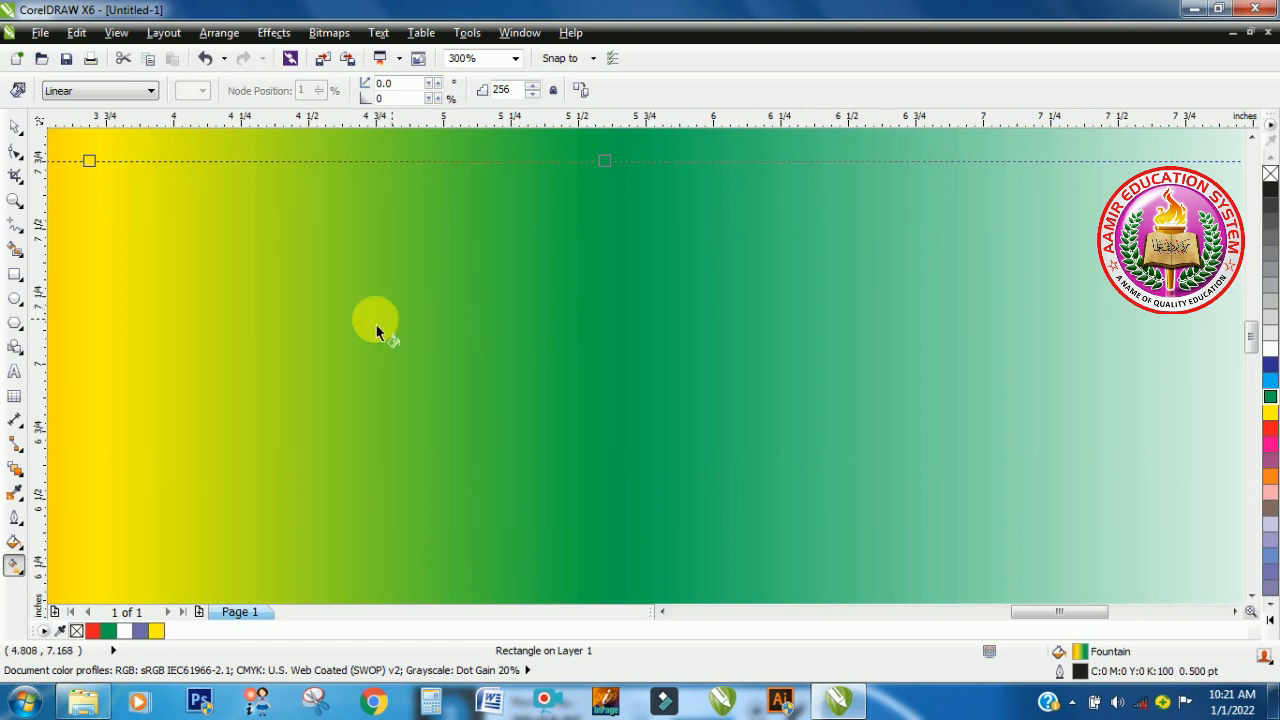
pyautogui.scroll(-1, 440, 338)
pyautogui.scroll(-2, 509, 343)
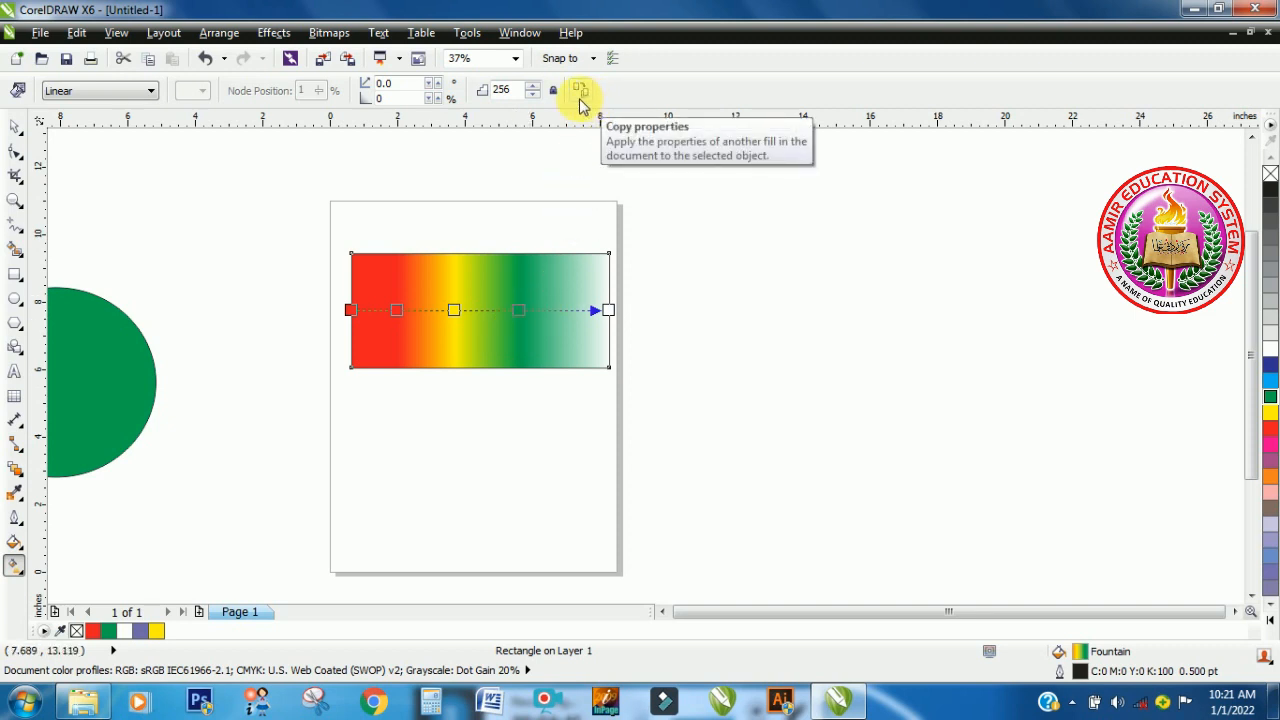
# - Draw an unfilled ellipse about 6.9 by 6.6 inches on the empty area to the right of the page
pyautogui.click(15, 300)
pyautogui.click(66, 291)
pyautogui.moveTo(724, 336); pyautogui.dragTo(968, 568)
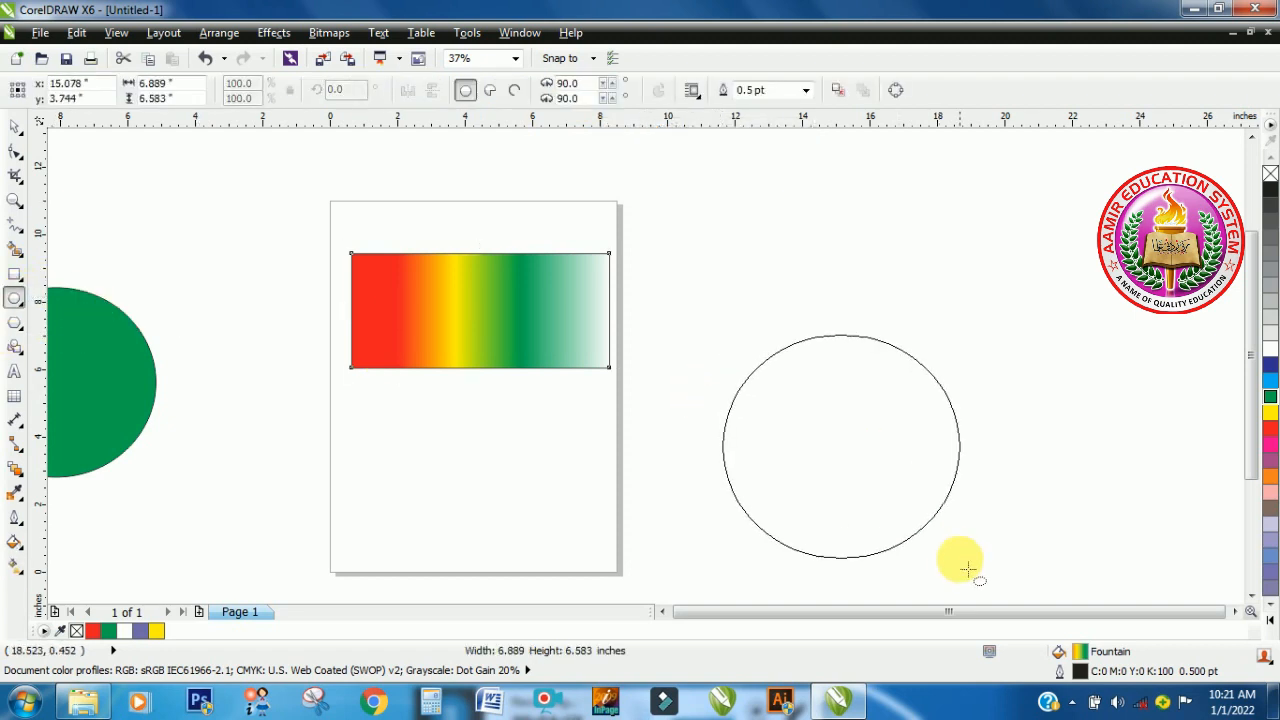
# - Select the rectangle with the Interactive Fill tool and copy the unfilled ellipse's fill properties onto it
pyautogui.click(465, 322)
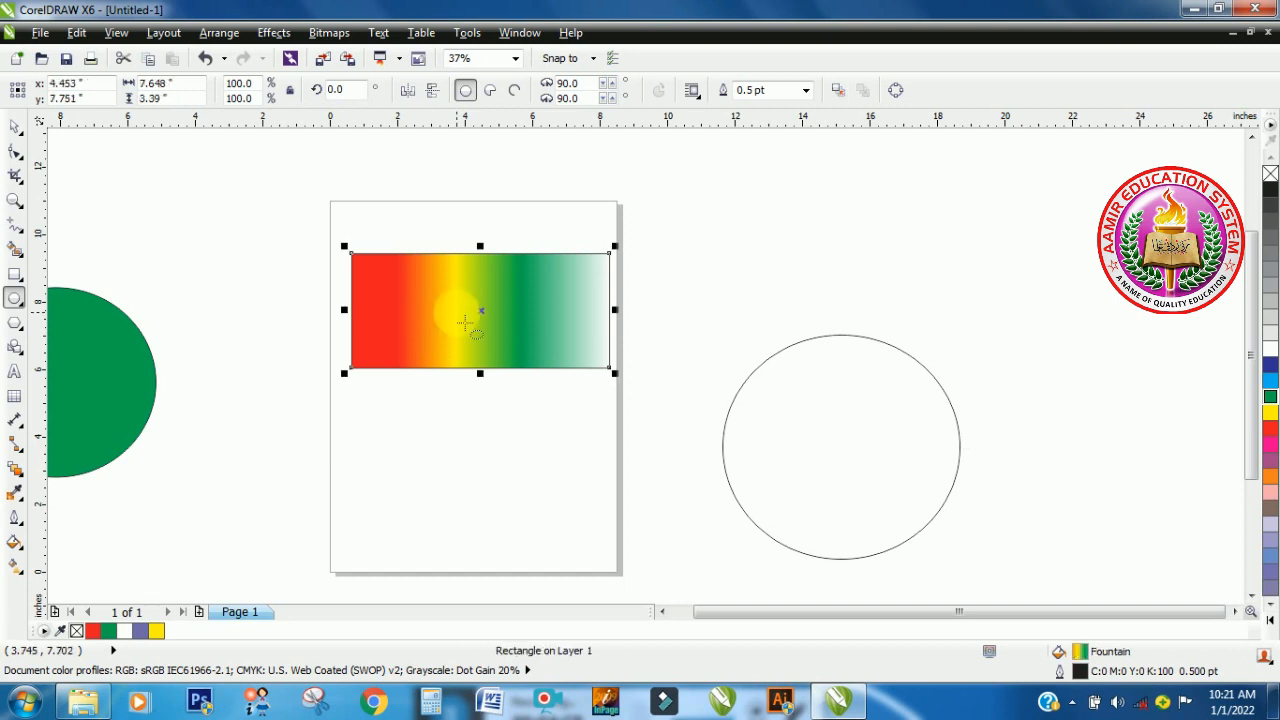
pyautogui.click(15, 567)
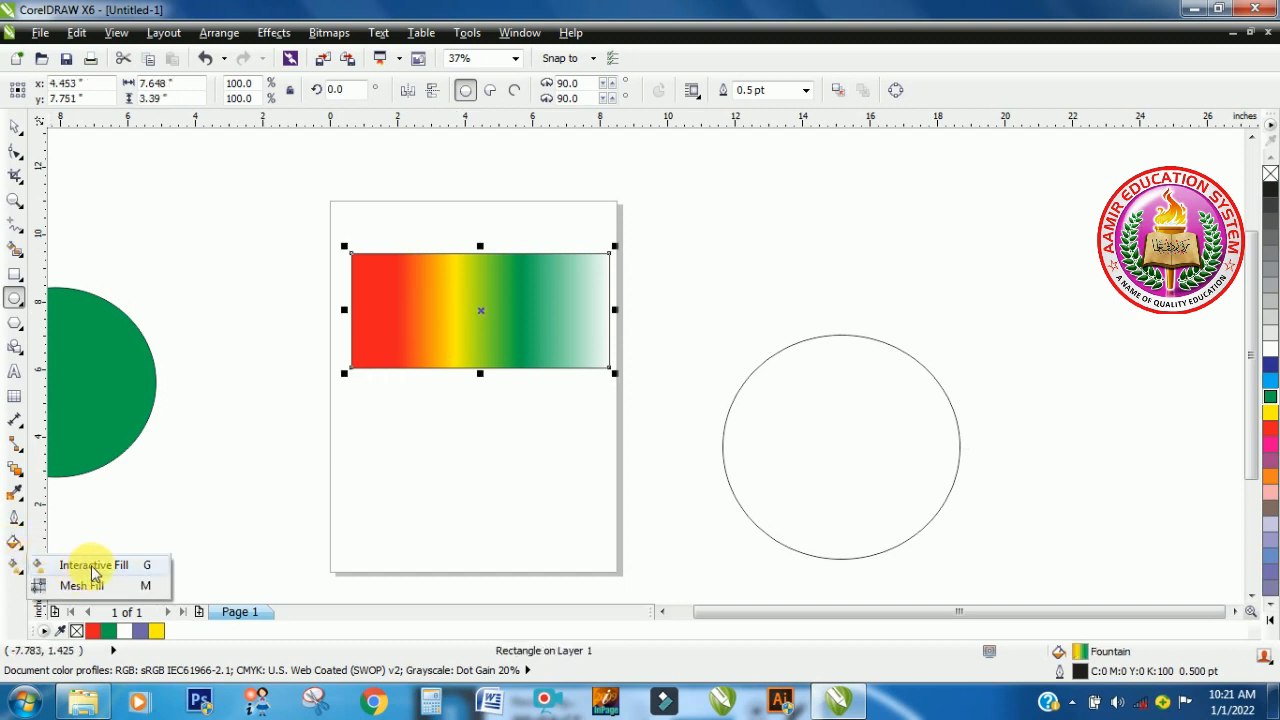
pyautogui.click(93, 566)
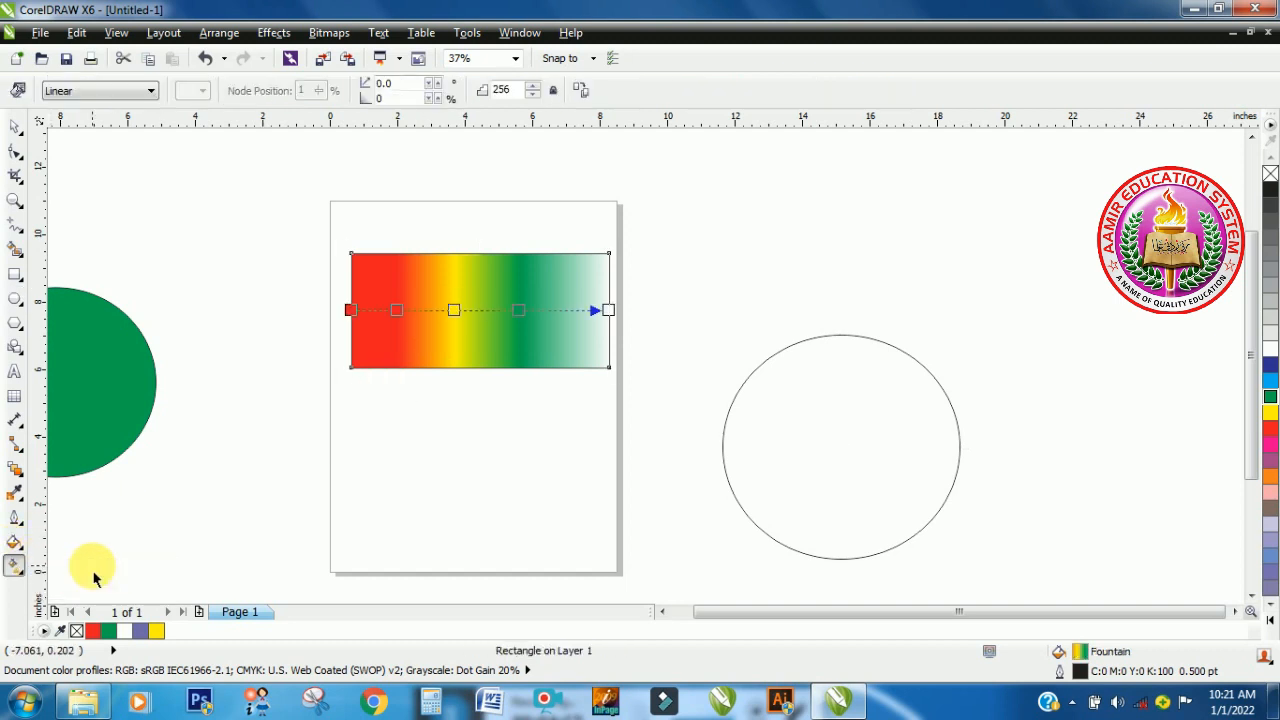
pyautogui.click(582, 90)
pyautogui.click(597, 353)
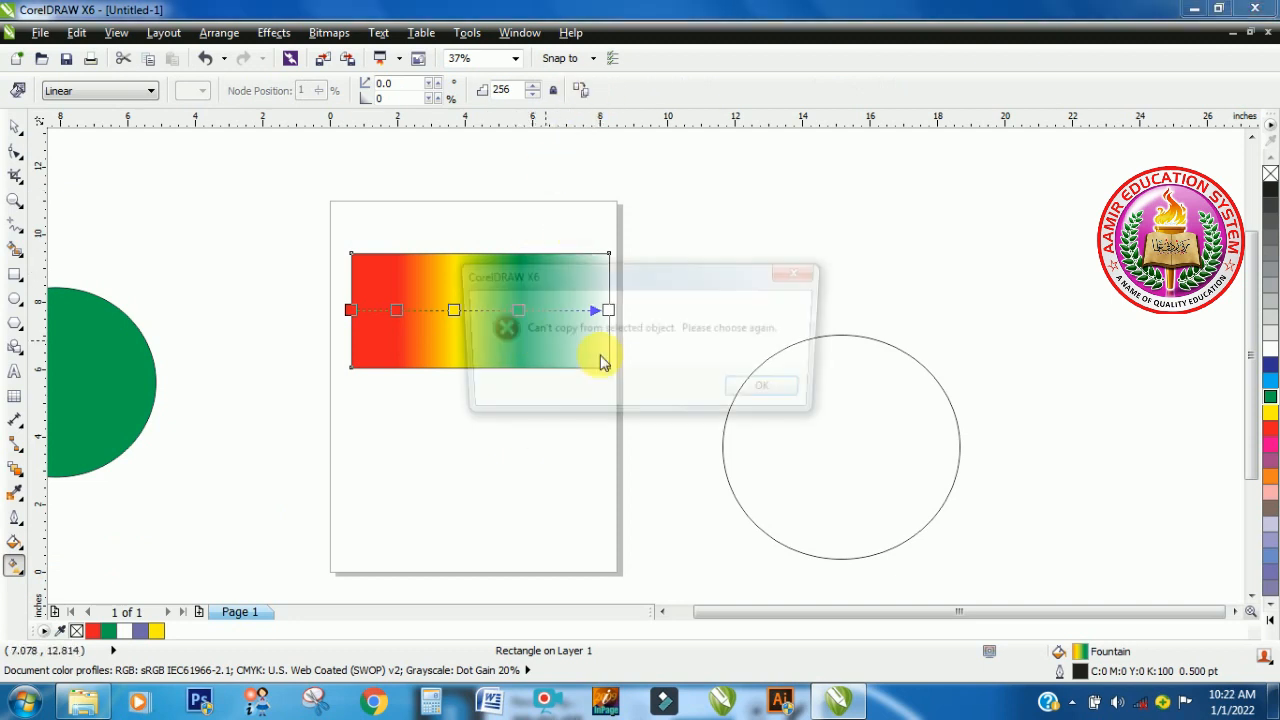
pyautogui.click(777, 391)
pyautogui.click(836, 465)
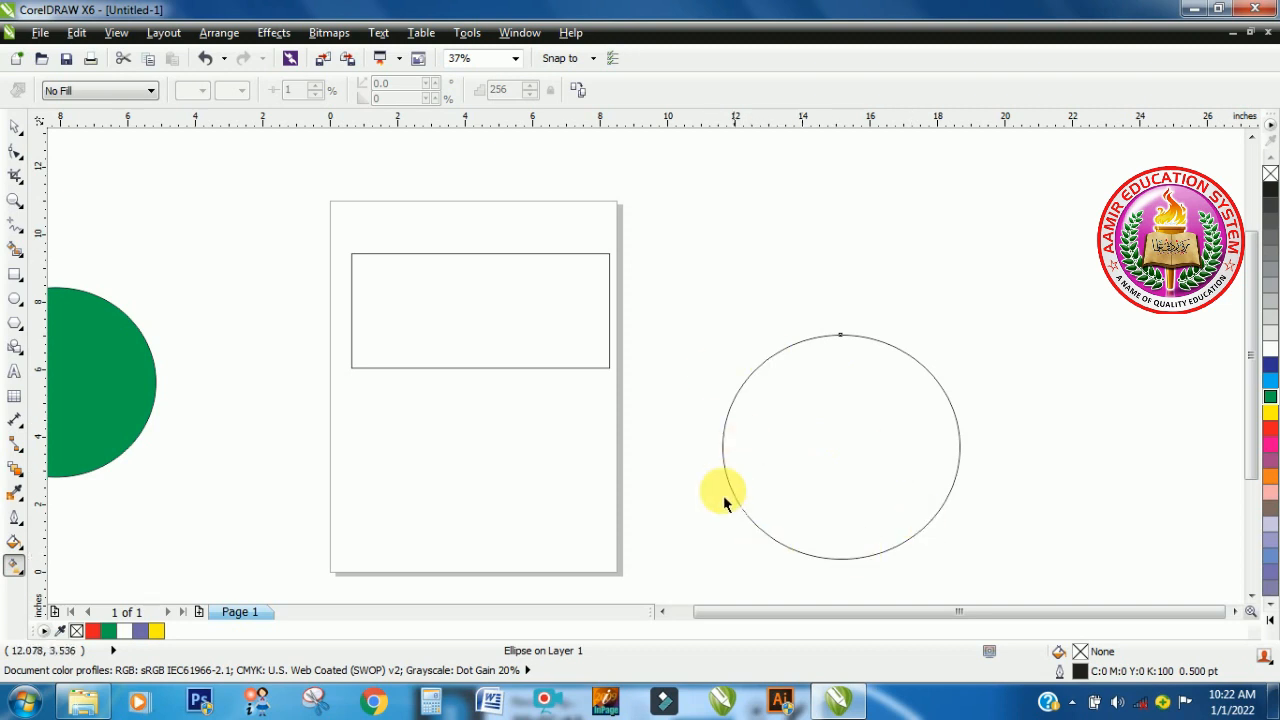
# - Undo the copied fill on the rectangle and the drawing of the ellipse
pyautogui.hotkey('ctrl', 'z')
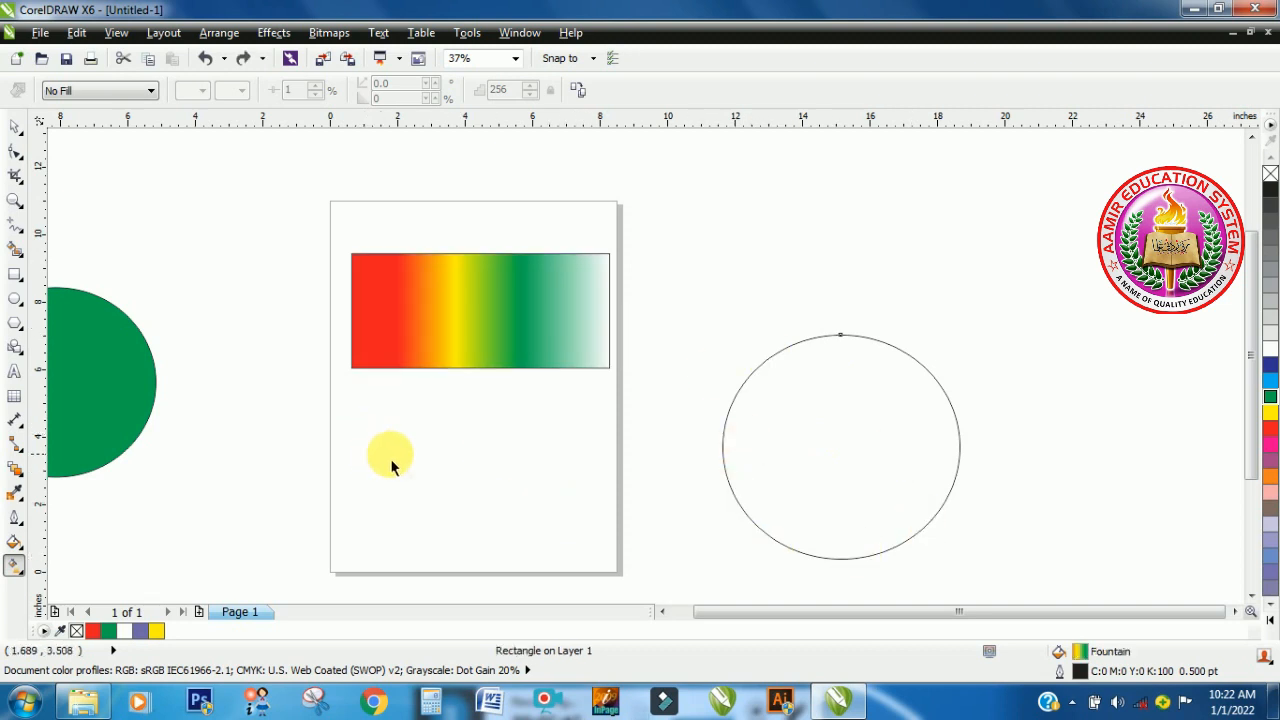
pyautogui.hotkey('ctrl', 'z')
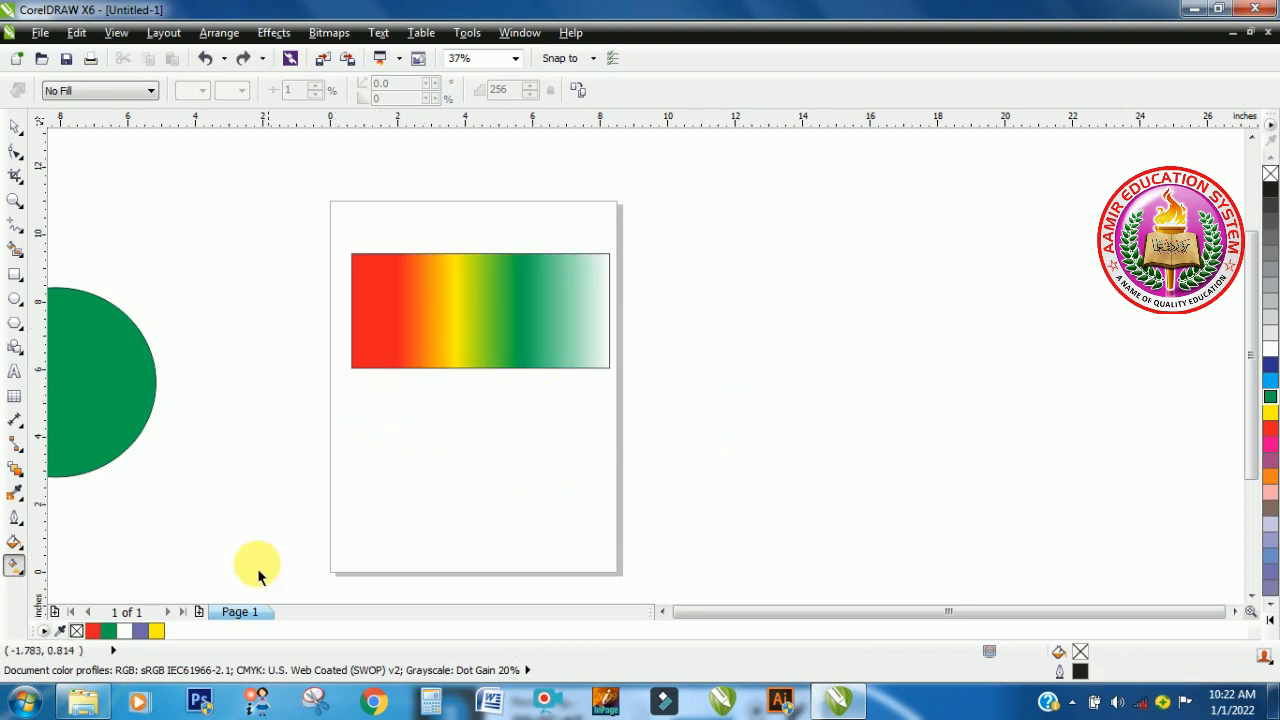
pyautogui.click(14, 570)
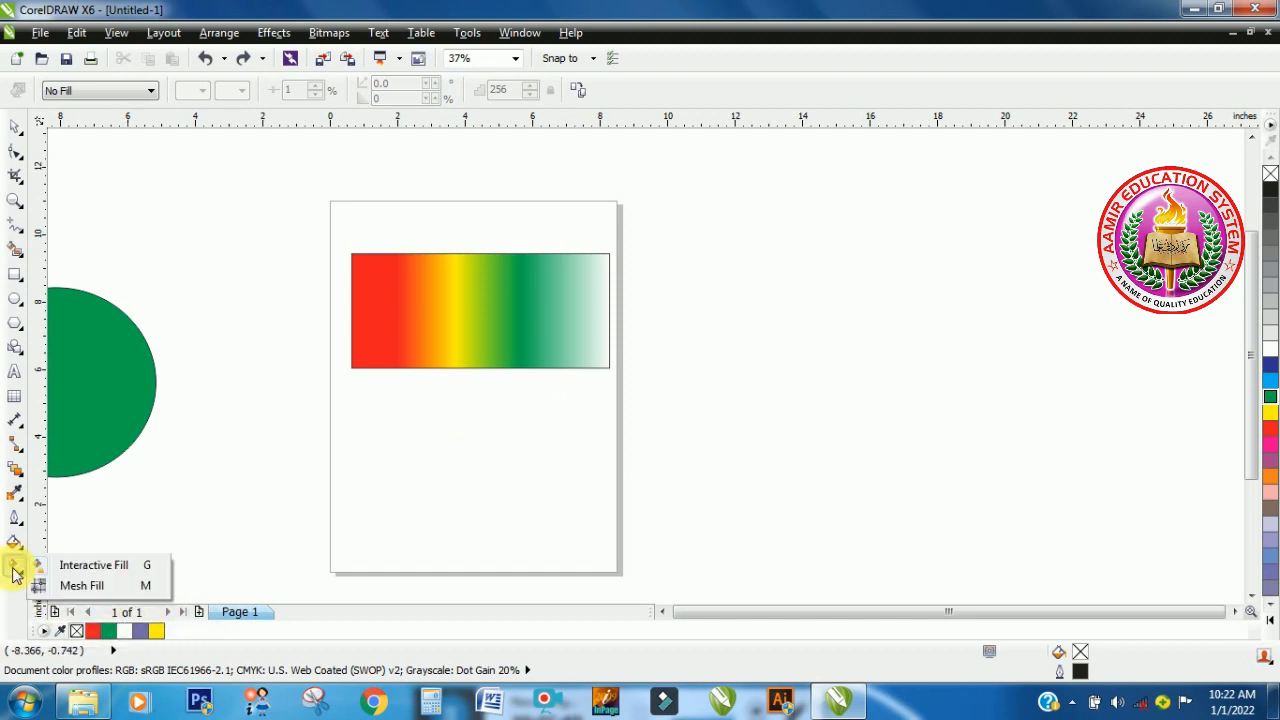
pyautogui.click(130, 594)
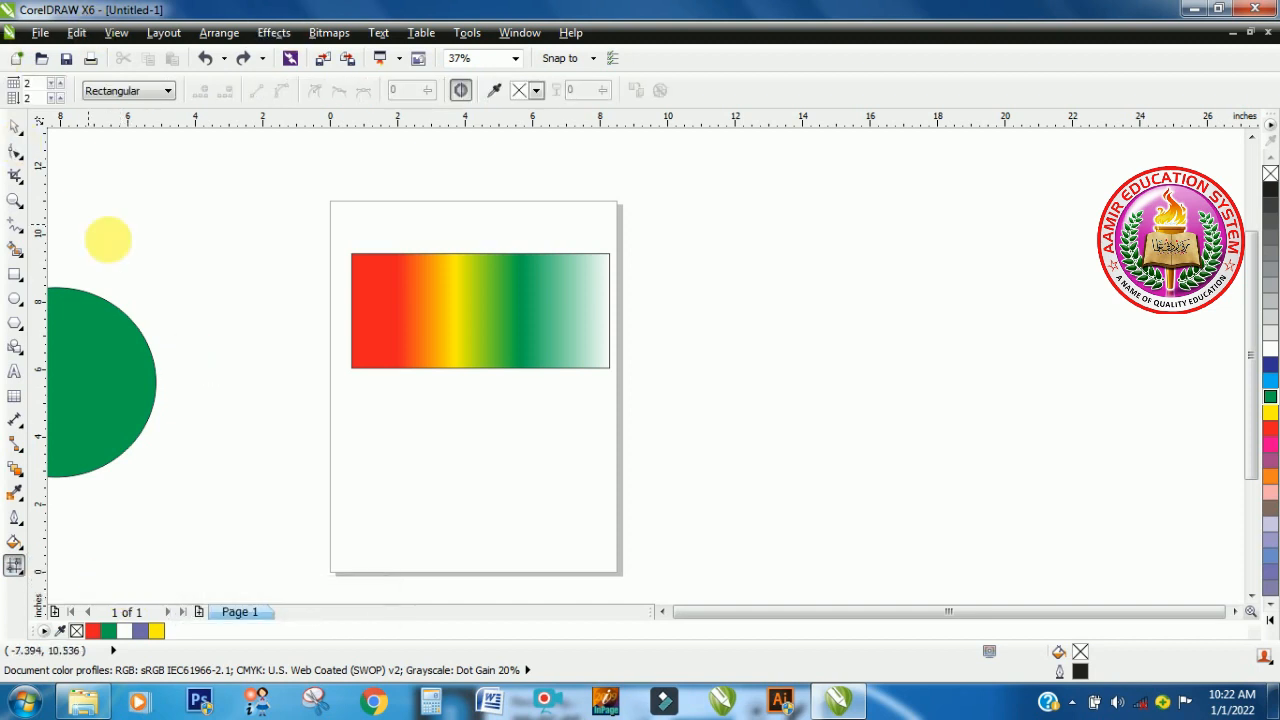
pyautogui.click(15, 298)
pyautogui.click(76, 298)
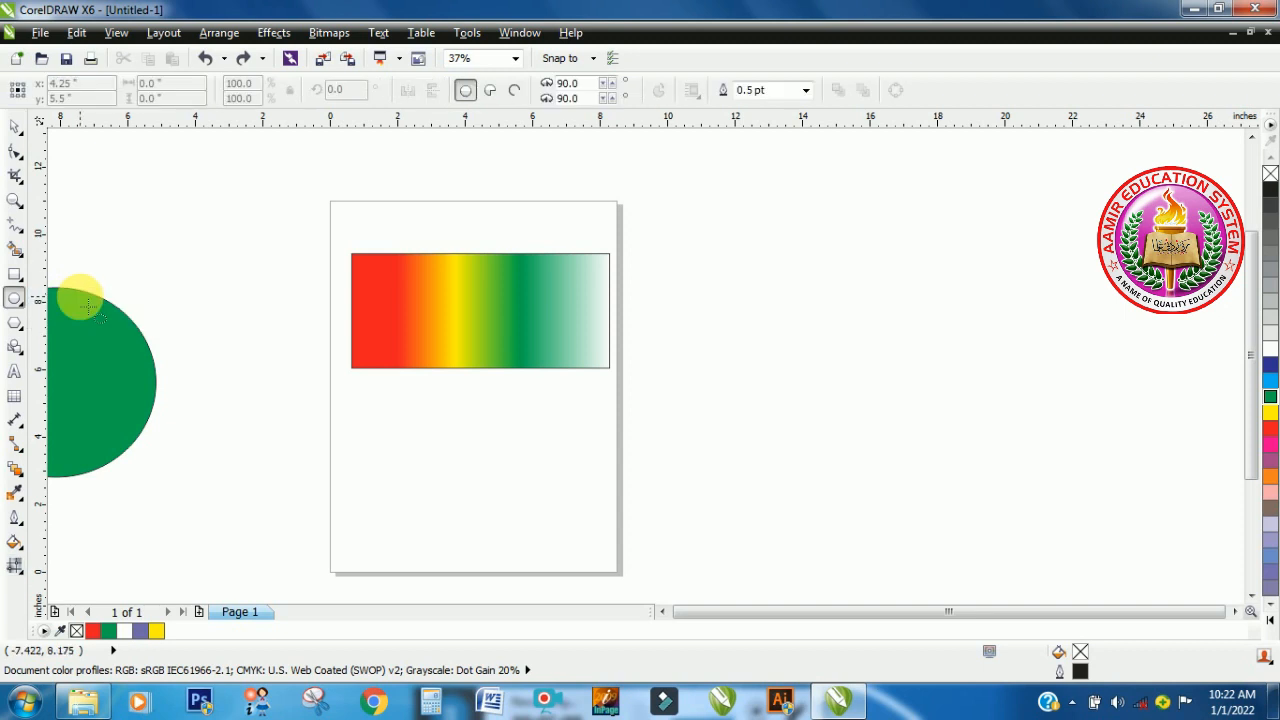
pyautogui.click(20, 572)
pyautogui.click(77, 566)
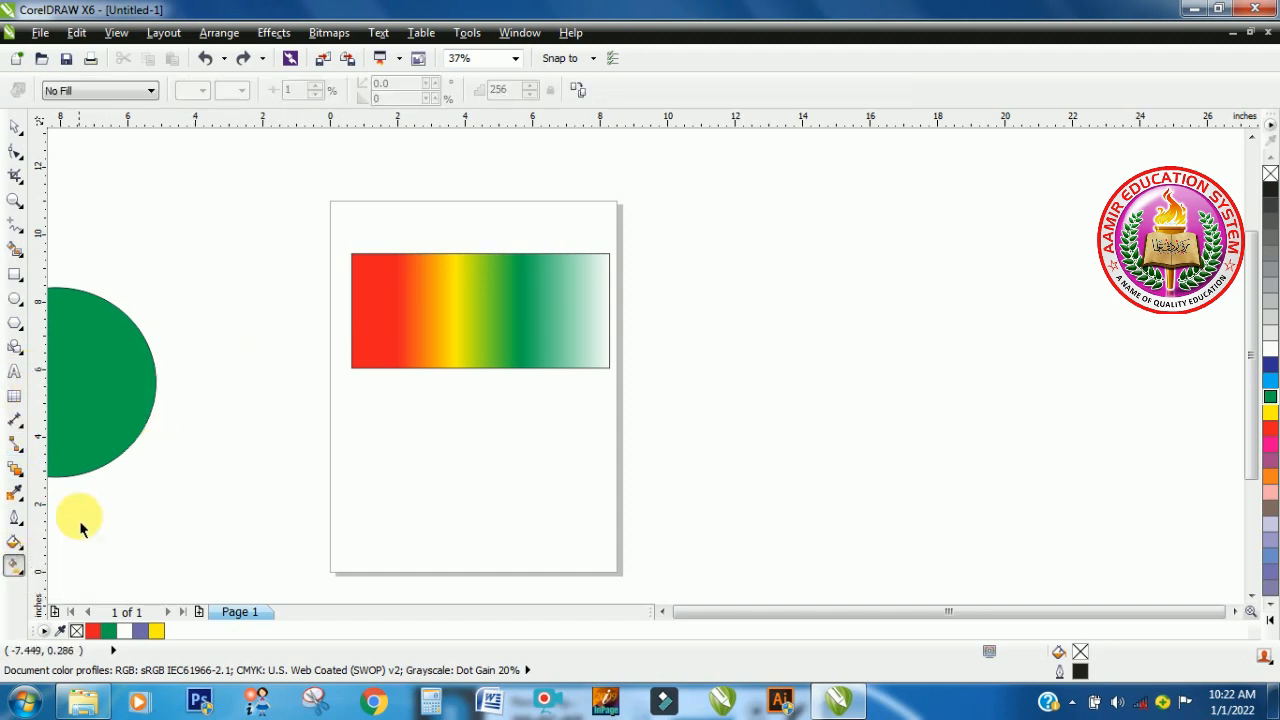
# - Add the artistic text "AAMIR EDUCATION SYSTEM" below the gradient rectangle, starting just outside the page edge, and select it
pyautogui.click(14, 372)
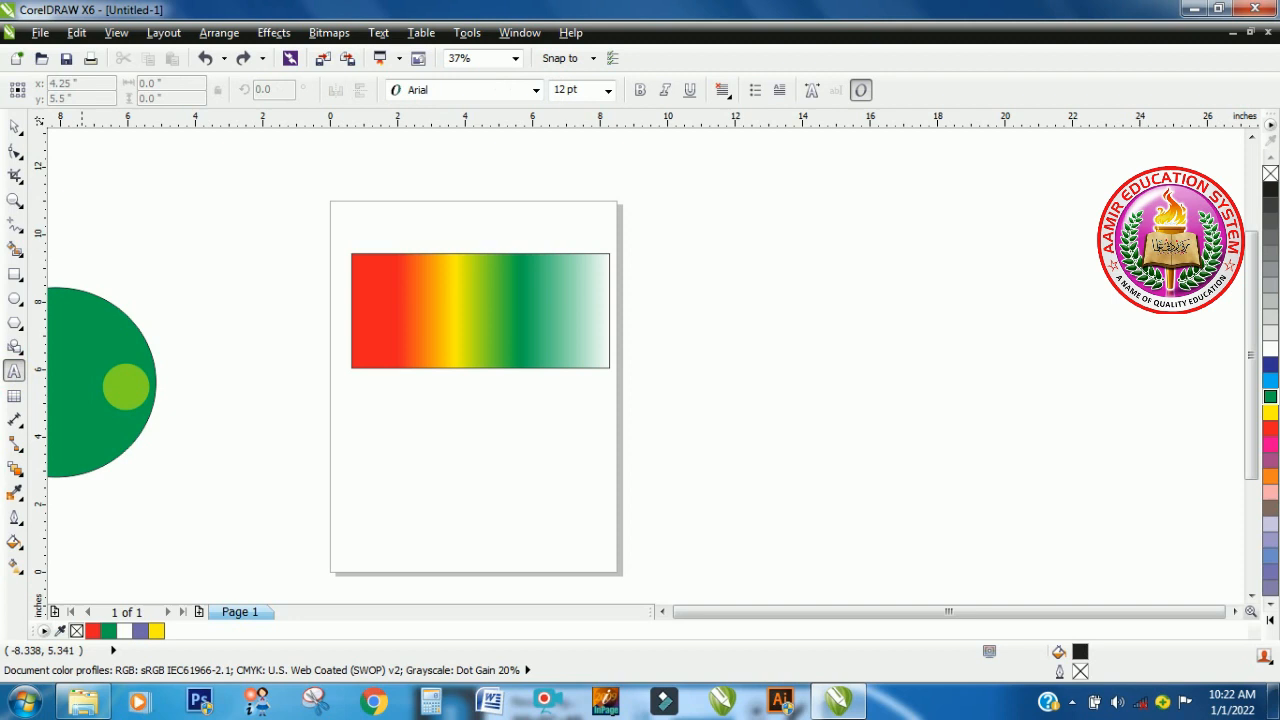
pyautogui.click(278, 424)
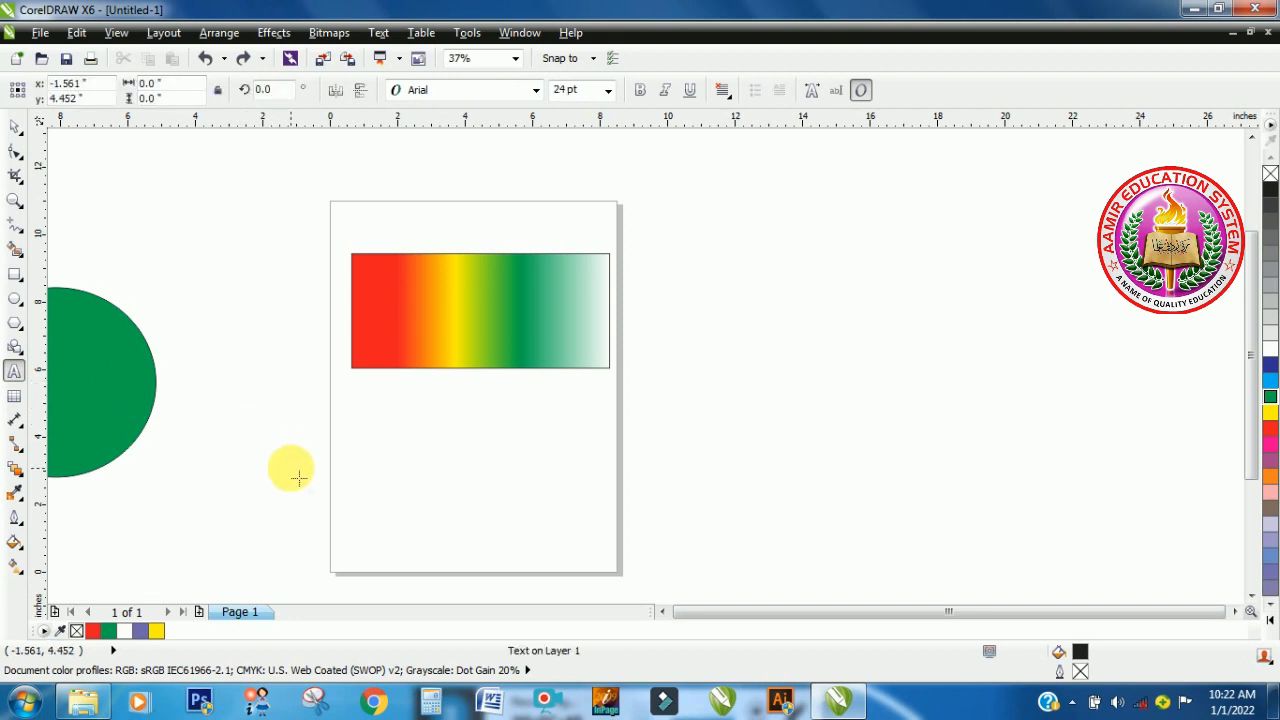
pyautogui.write('AA')
pyautogui.press('Escape')
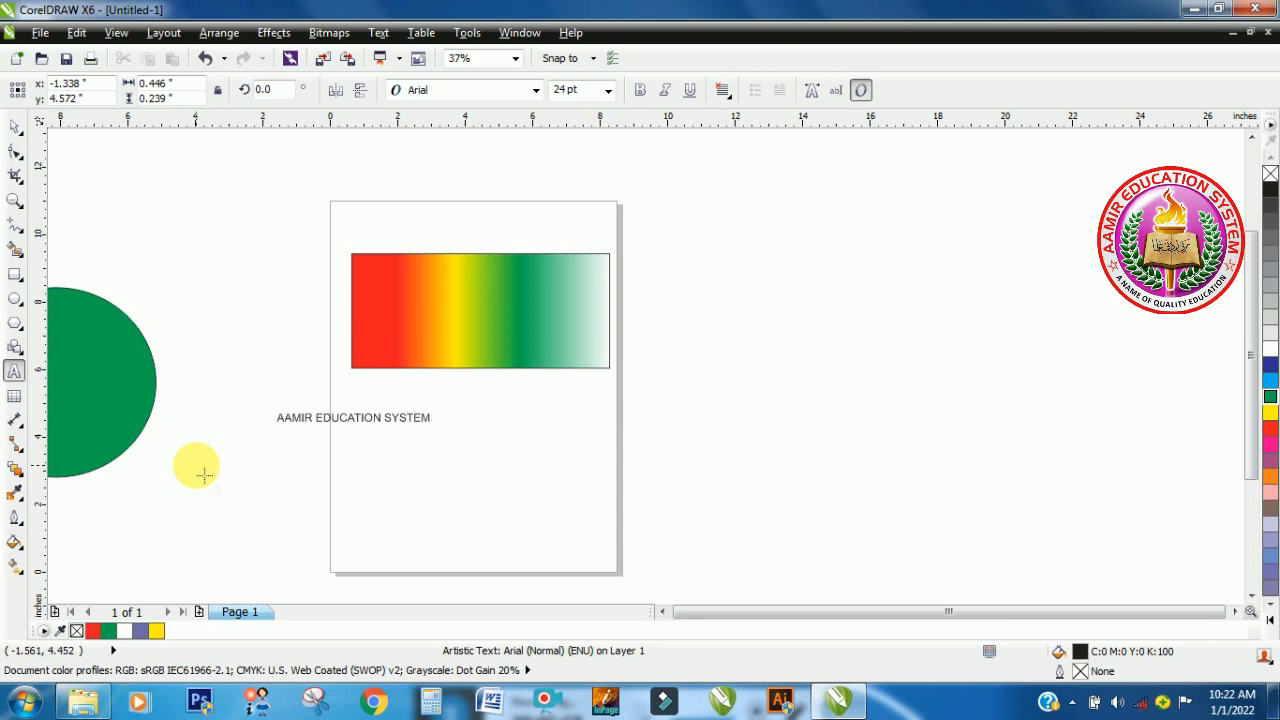
pyautogui.click(284, 421)
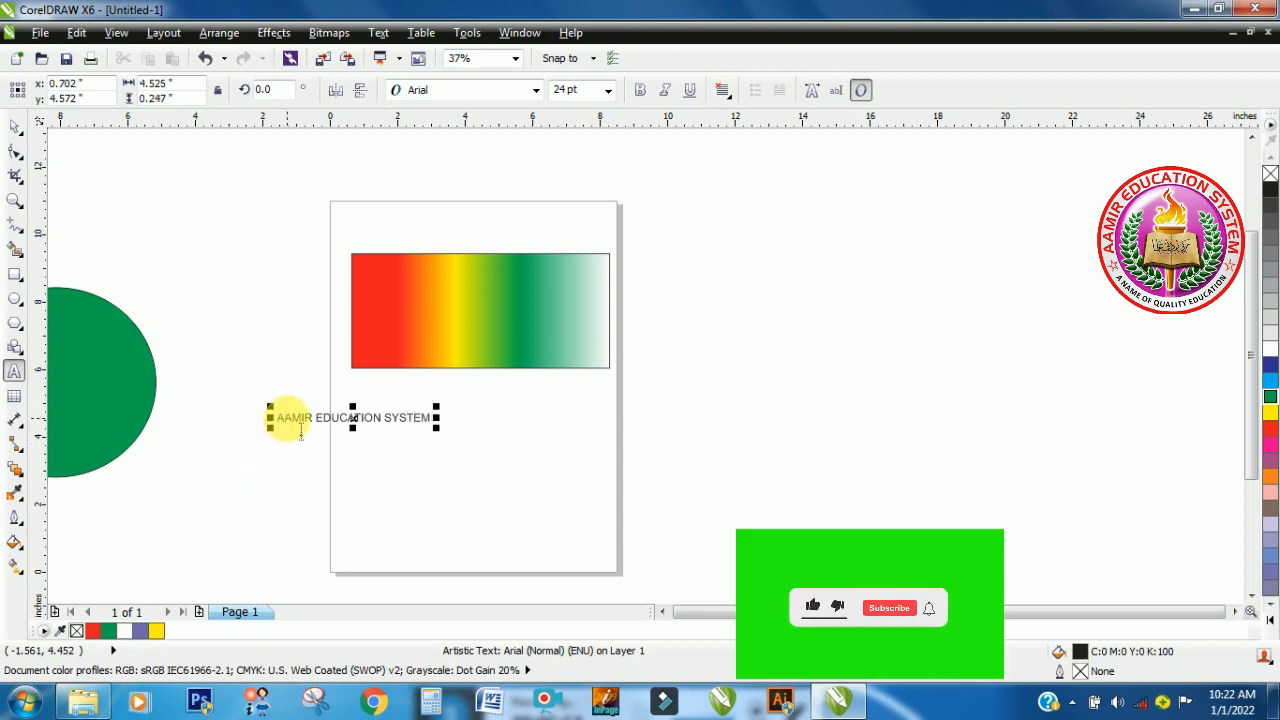
pyautogui.moveTo(287, 418); pyautogui.dragTo(271, 420)
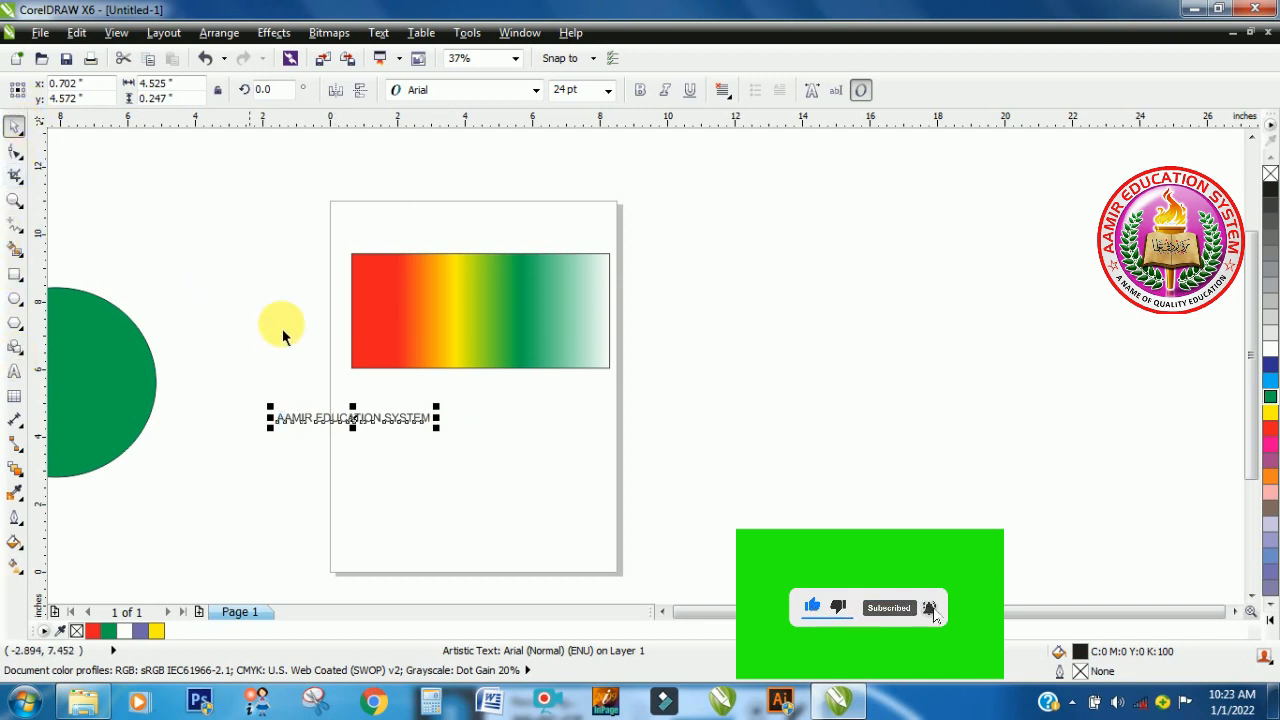
# - Set the selected text's font to Arial Black and its size to 100 pt
pyautogui.click(535, 91)
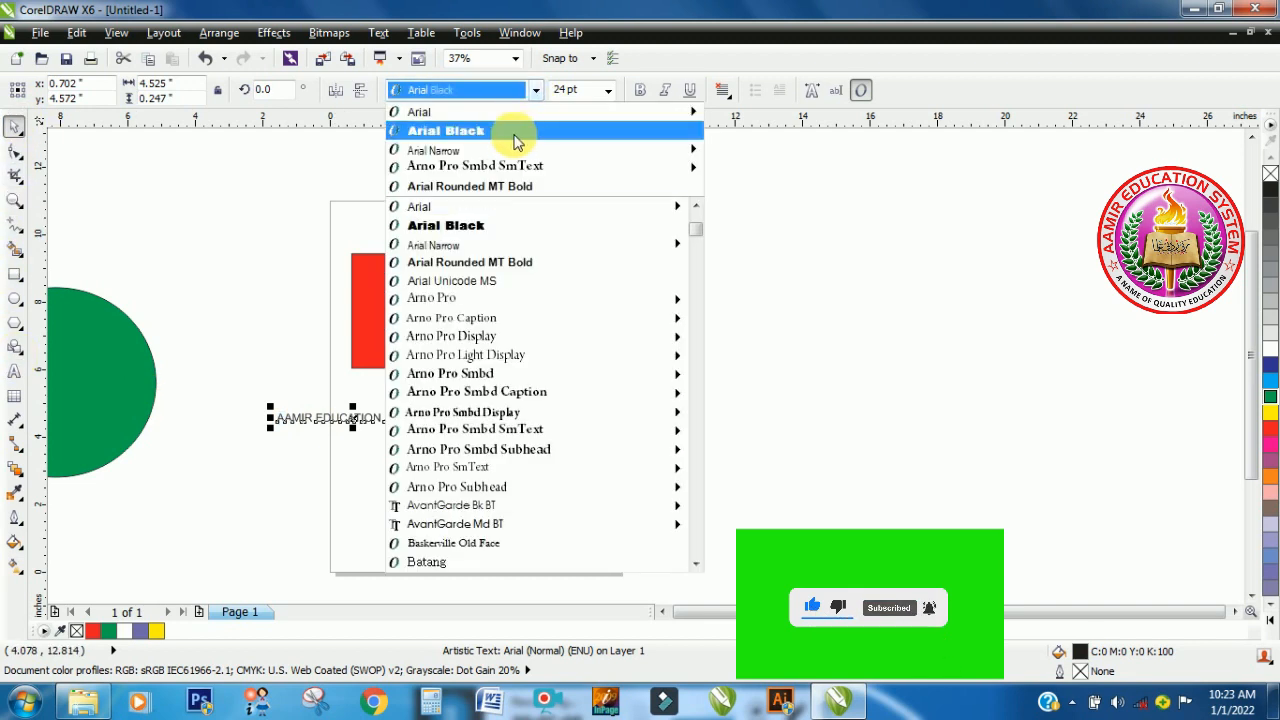
pyautogui.click(509, 131)
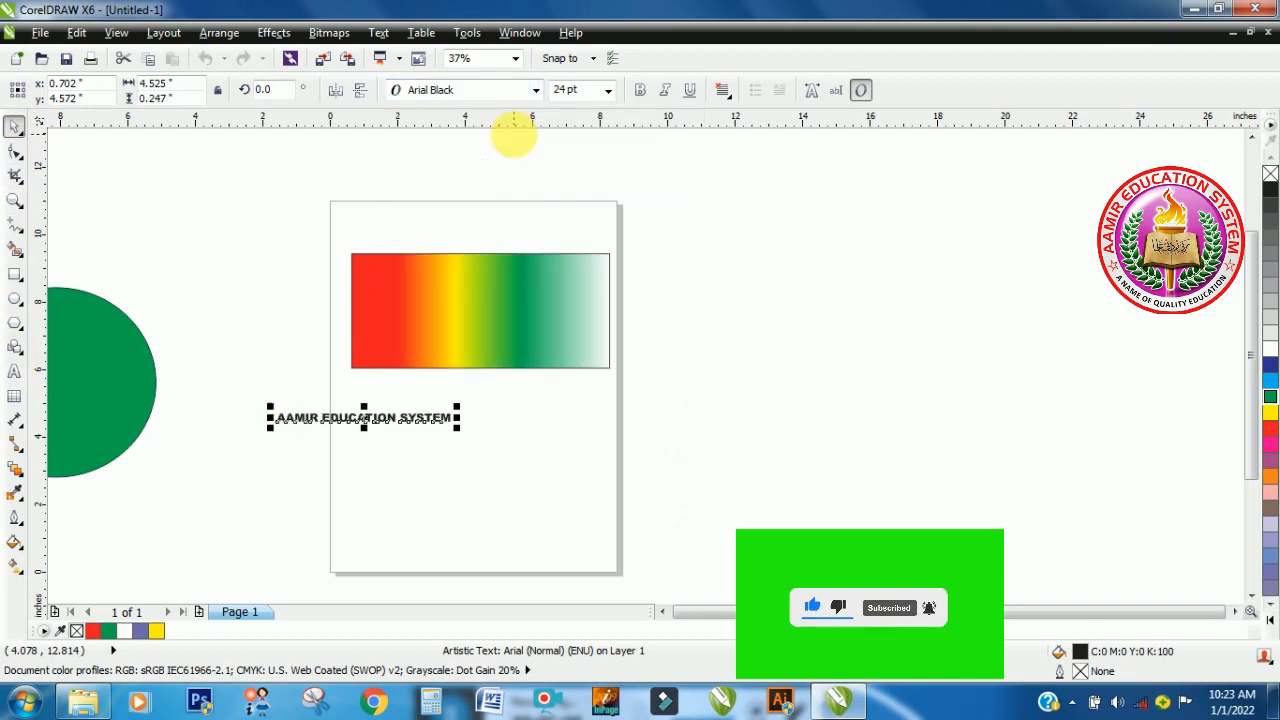
pyautogui.click(608, 91)
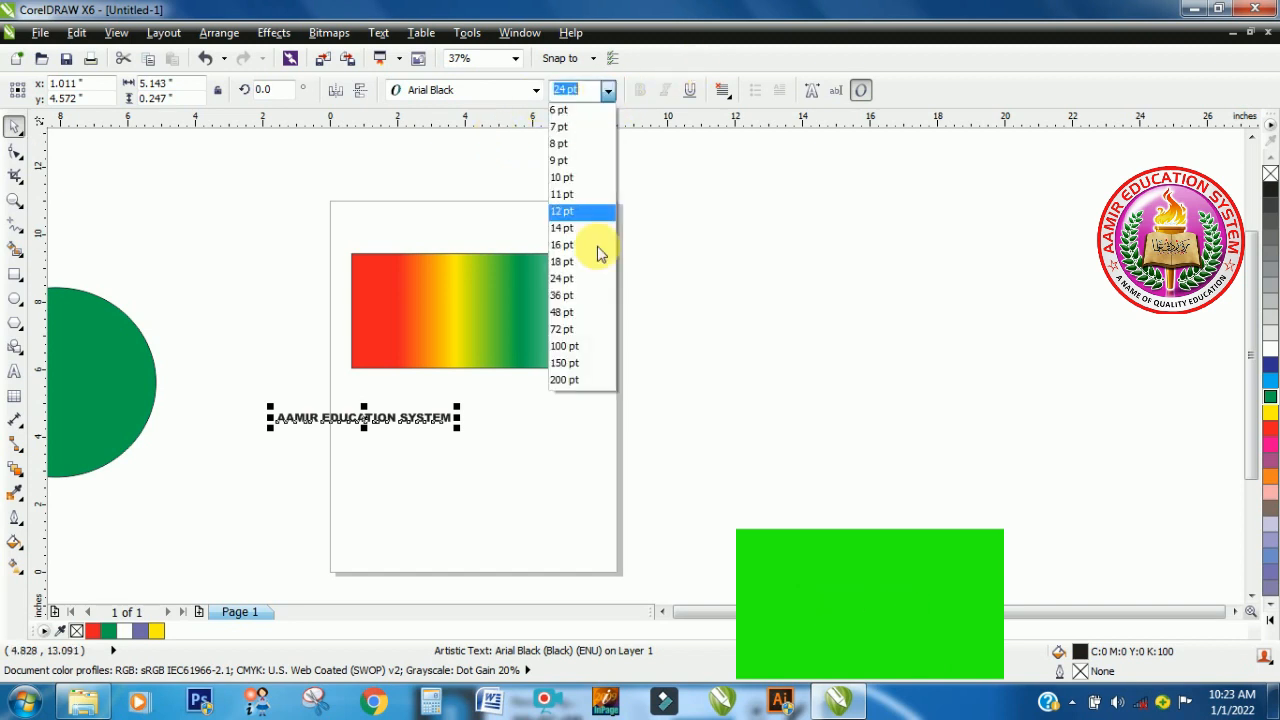
pyautogui.click(592, 346)
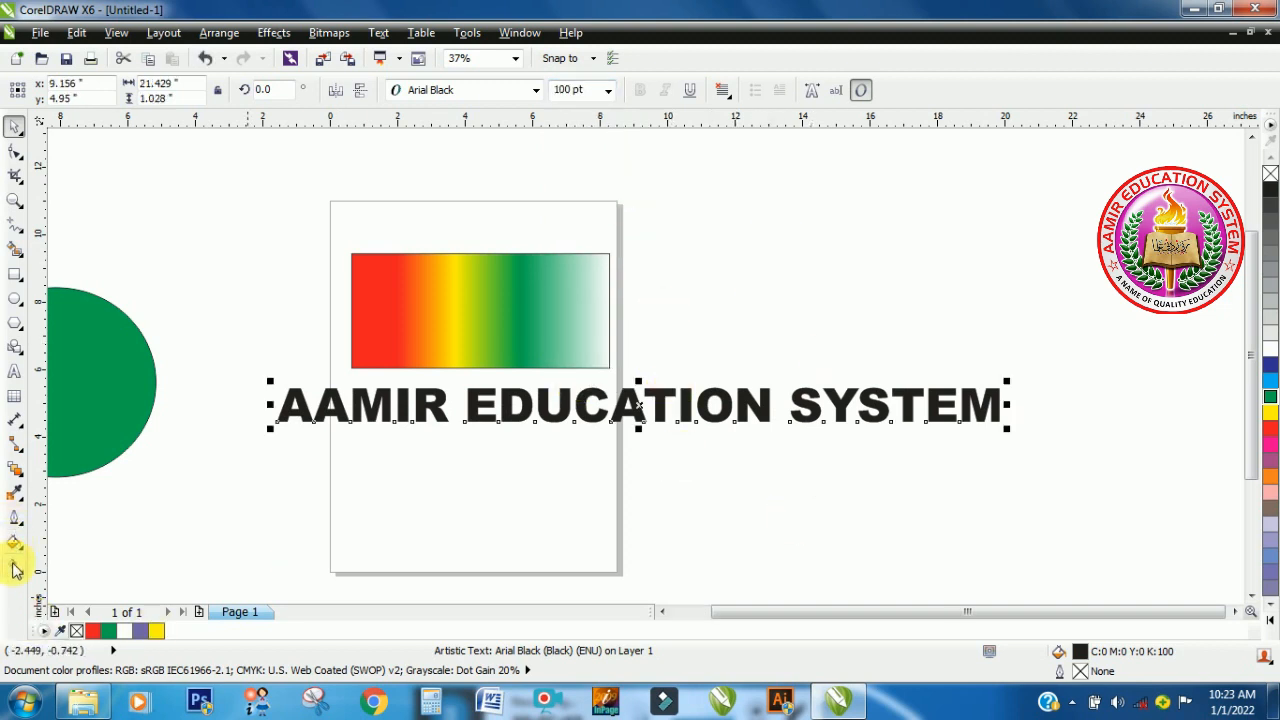
# - Apply a linear black-to-white Interactive Fill along the text, set its midpoint to 76%, and stretch its ends across the full wording
pyautogui.click(15, 570)
pyautogui.click(75, 564)
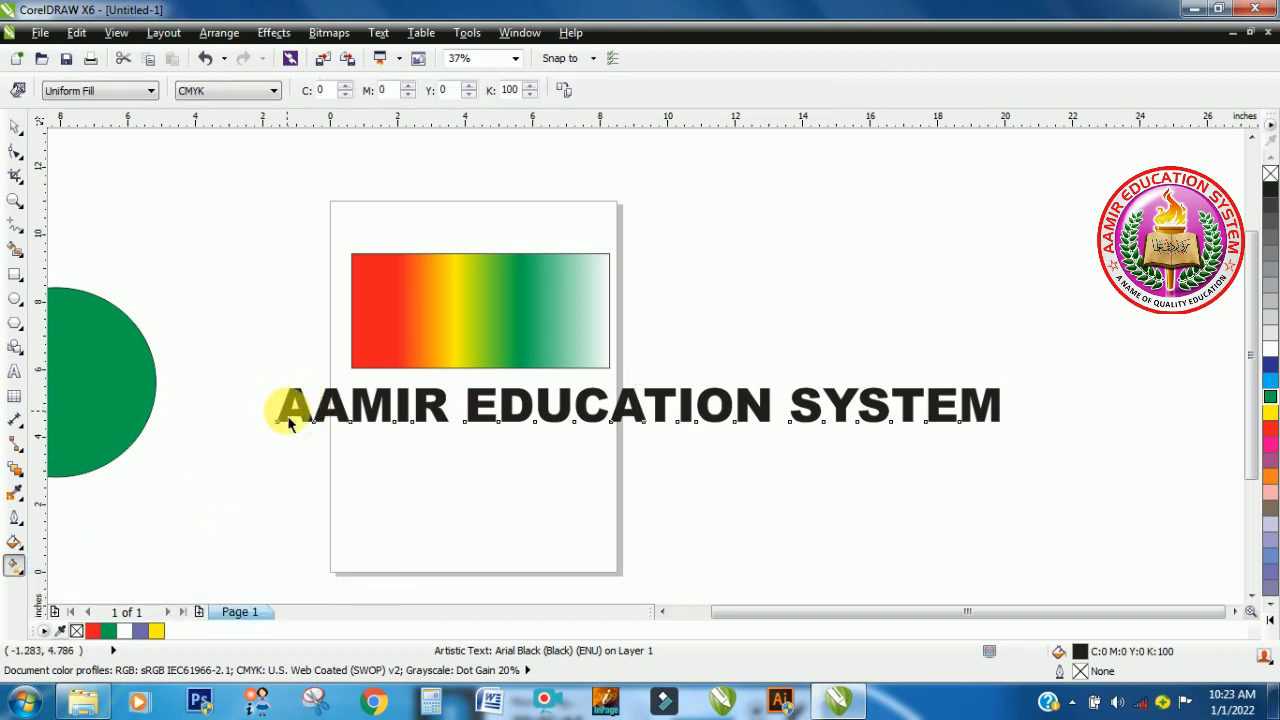
pyautogui.moveTo(288, 422); pyautogui.dragTo(986, 468)
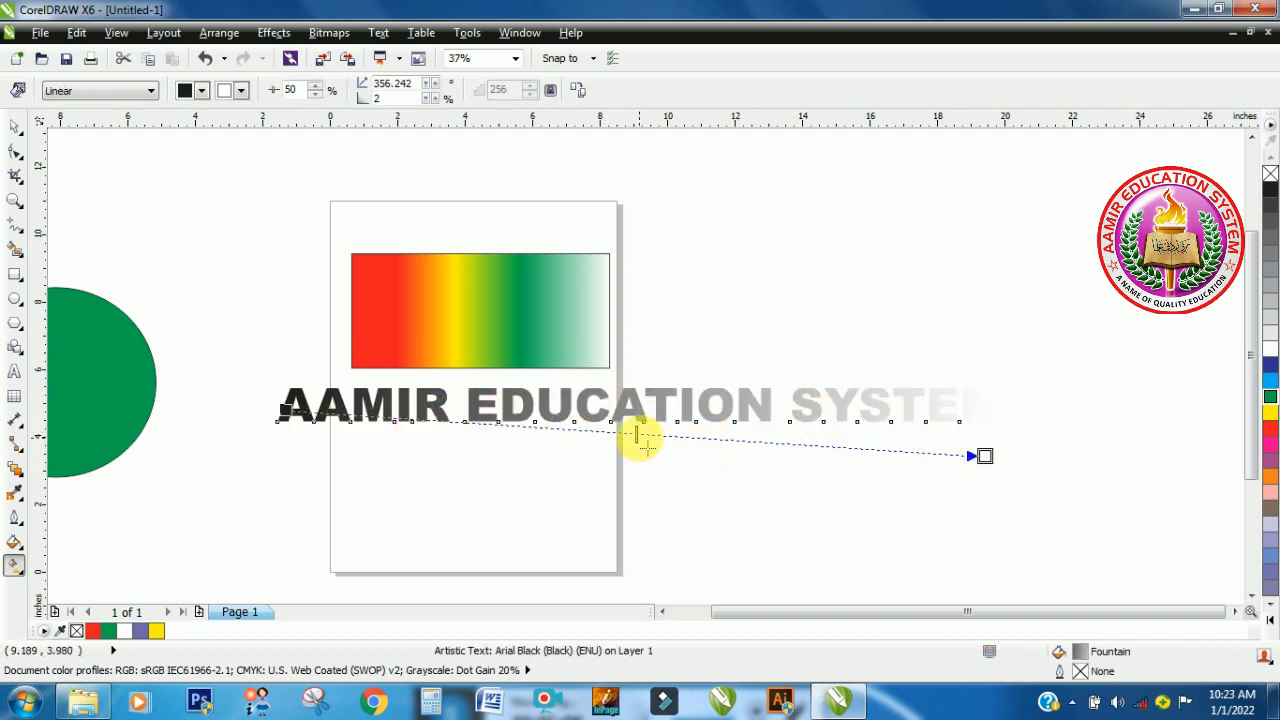
pyautogui.moveTo(636, 435); pyautogui.dragTo(866, 457)
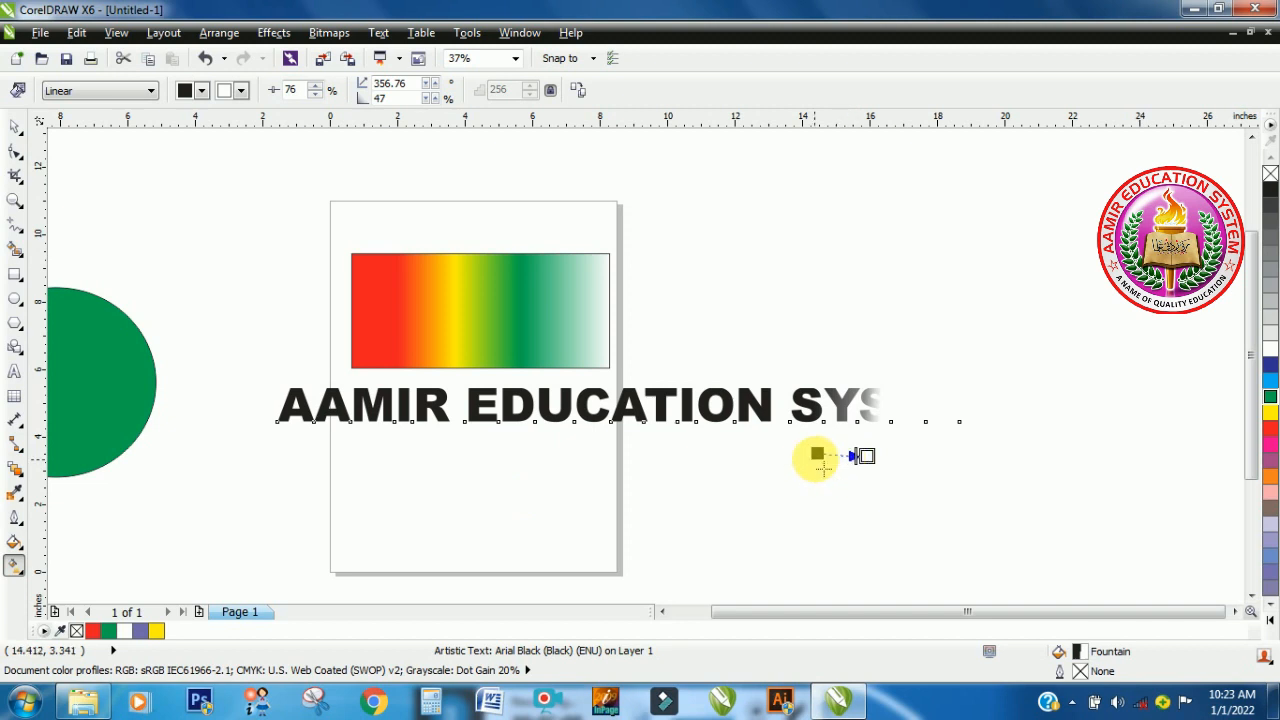
pyautogui.moveTo(818, 455); pyautogui.dragTo(305, 422)
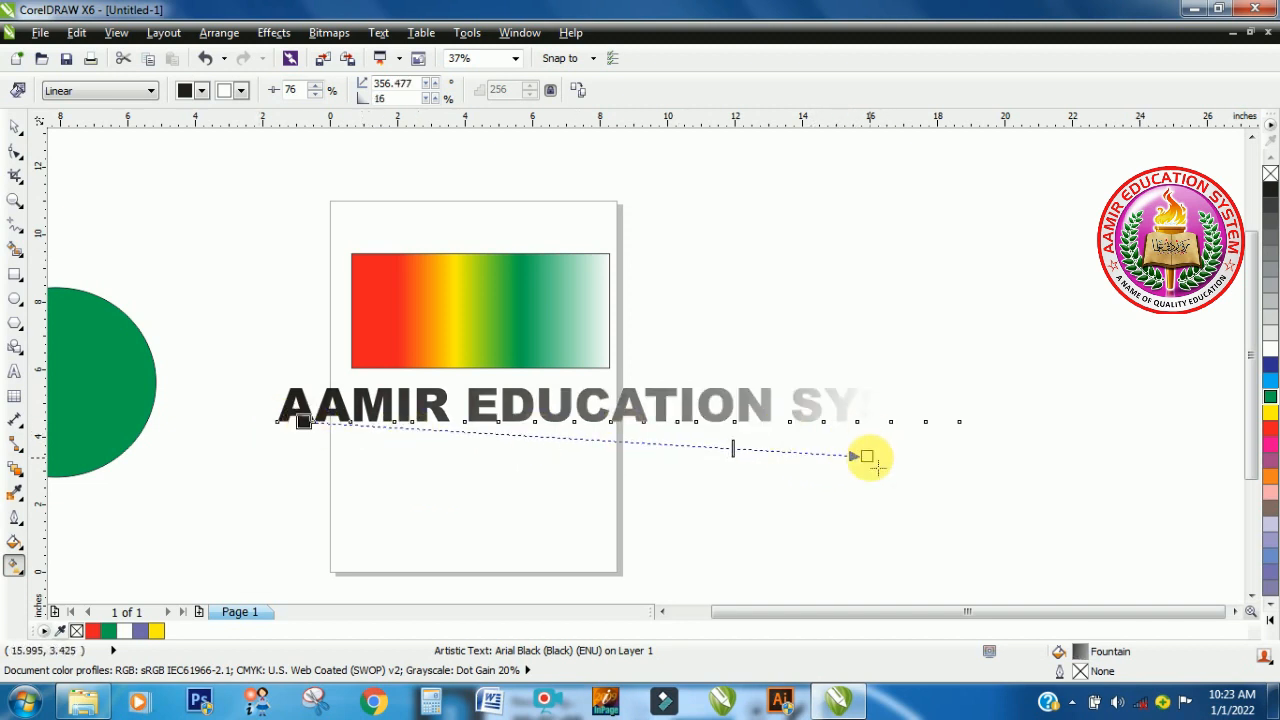
pyautogui.moveTo(867, 457); pyautogui.dragTo(1023, 448)
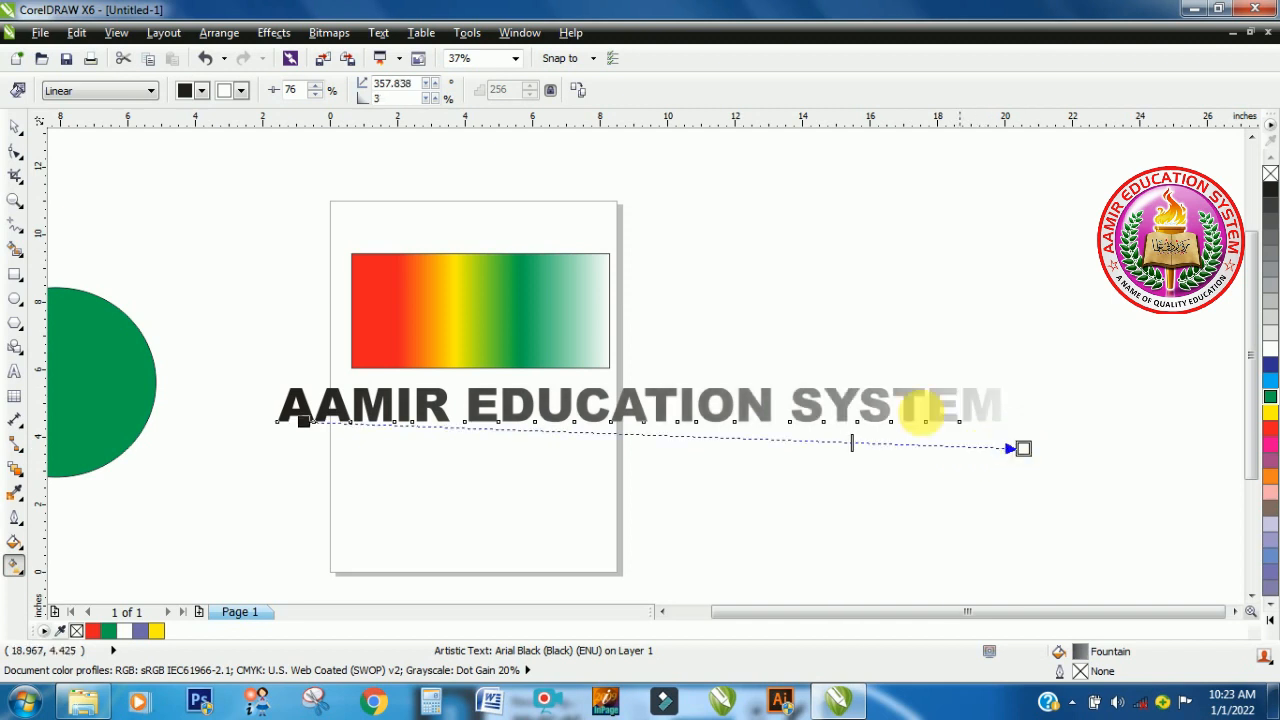
# - Change the text's fountain fill type to Radial and deselect the text
pyautogui.click(152, 92)
pyautogui.click(108, 145)
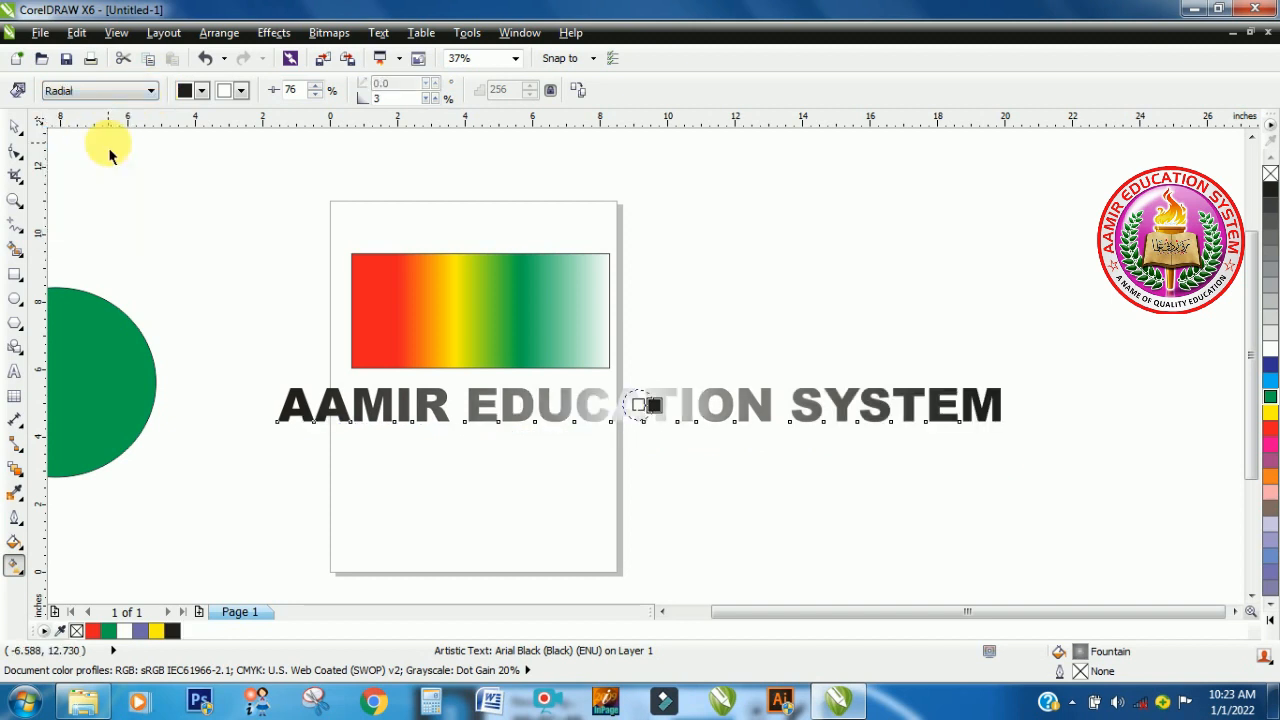
pyautogui.click(442, 550)
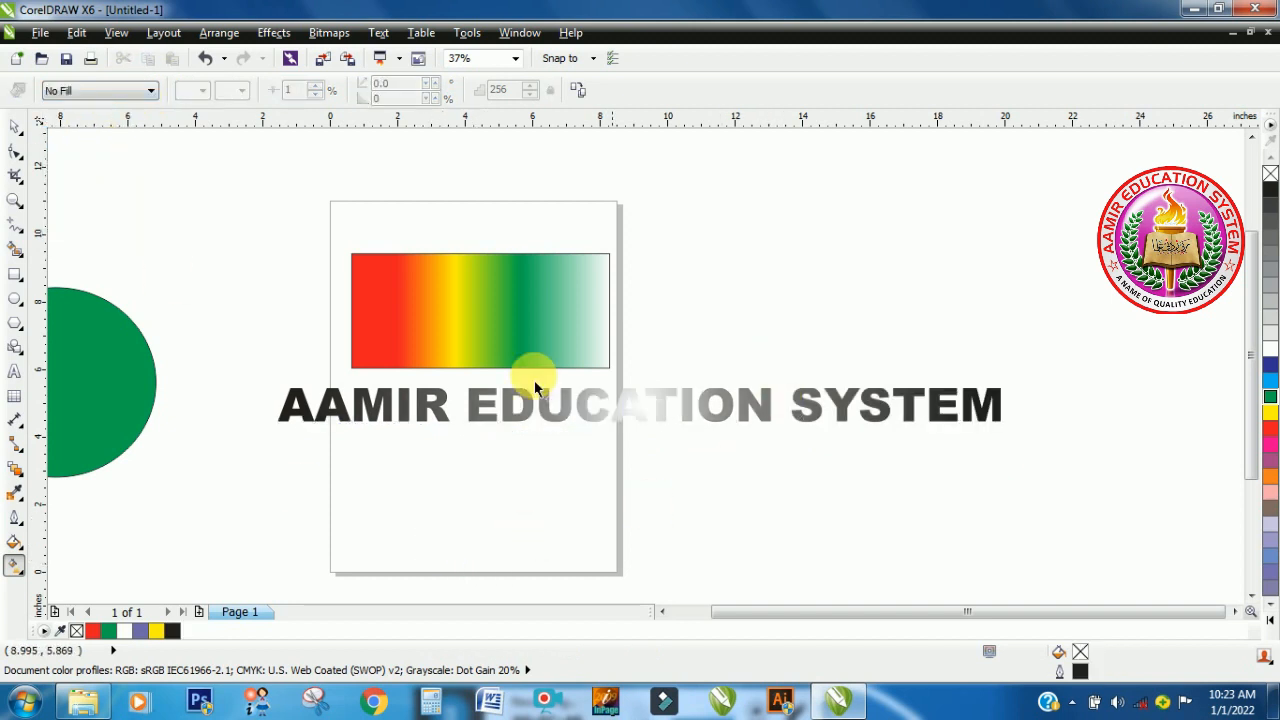
pyautogui.click(307, 424)
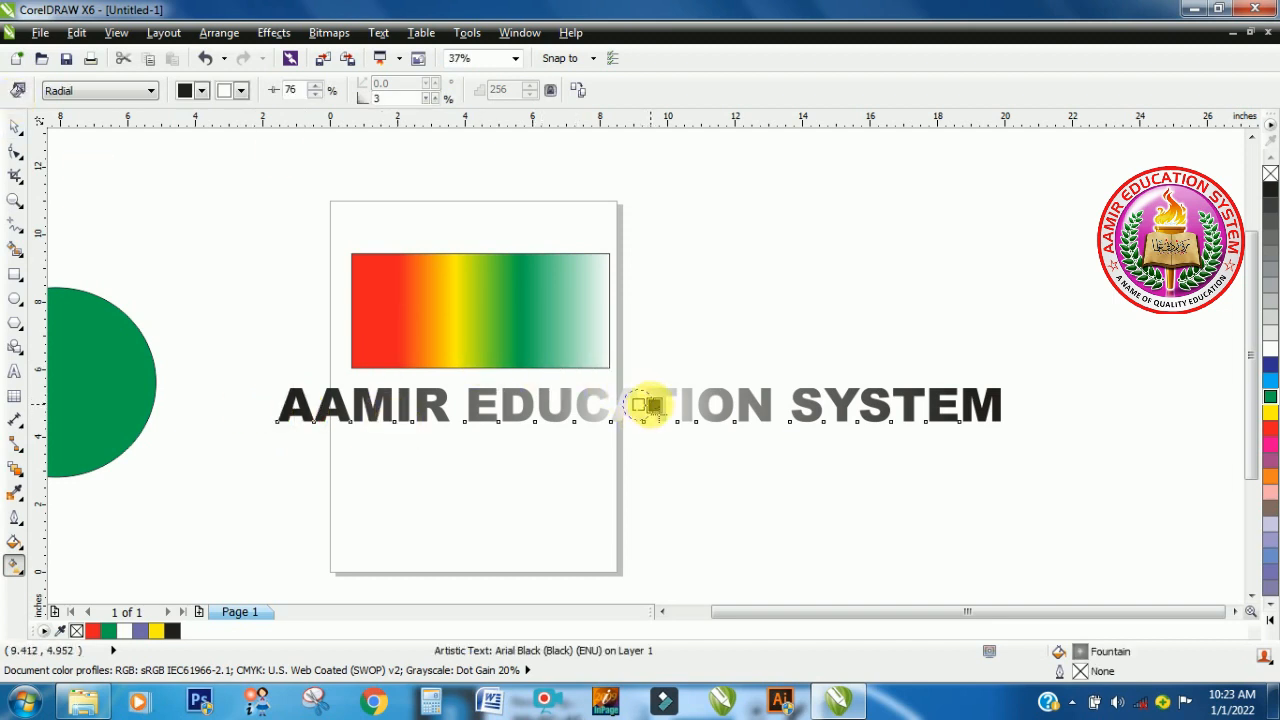
pyautogui.click(309, 486)
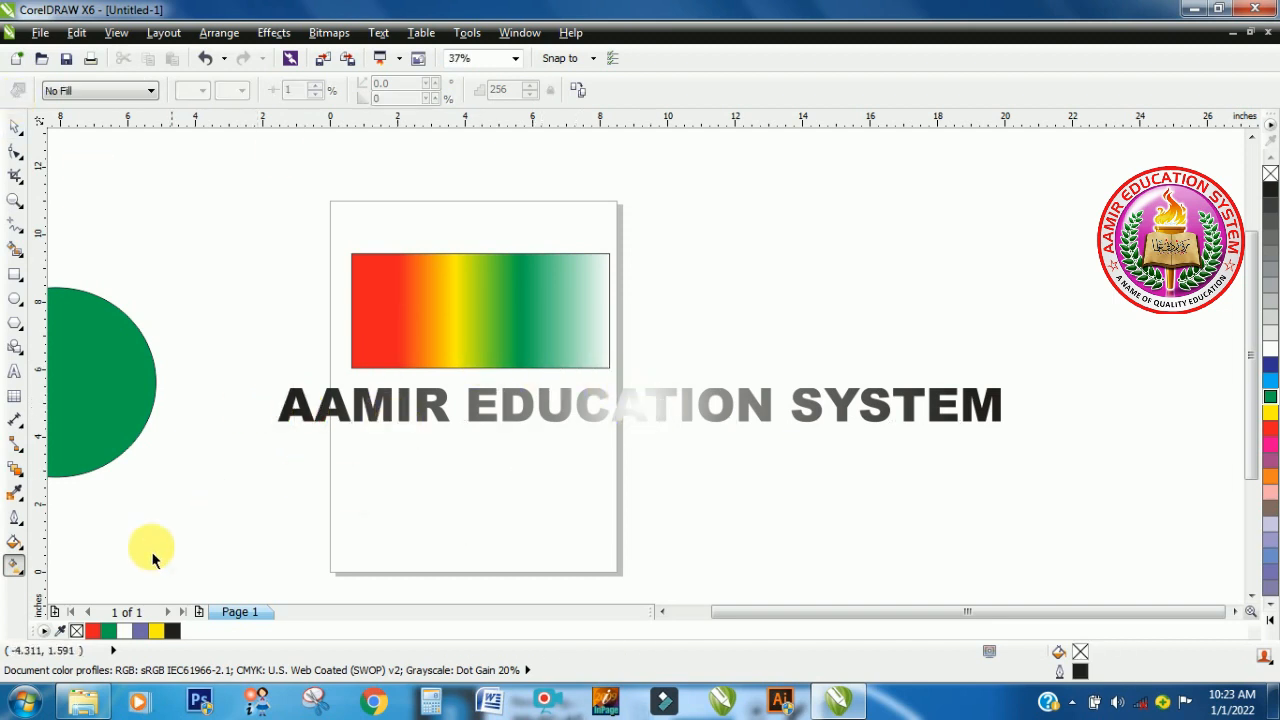
# - Draw an unfilled ellipse about 5.0 by 5.5 inches above the text, to the right of the page
pyautogui.click(14, 568)
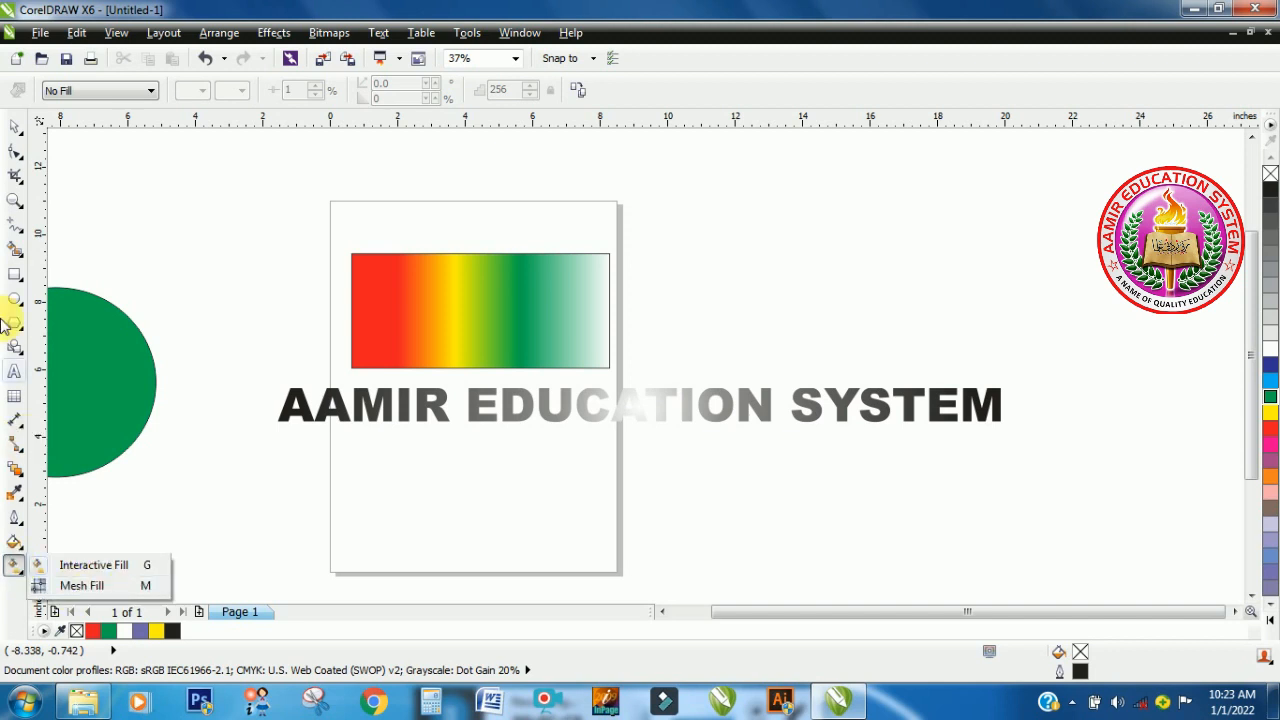
pyautogui.moveTo(10, 300)
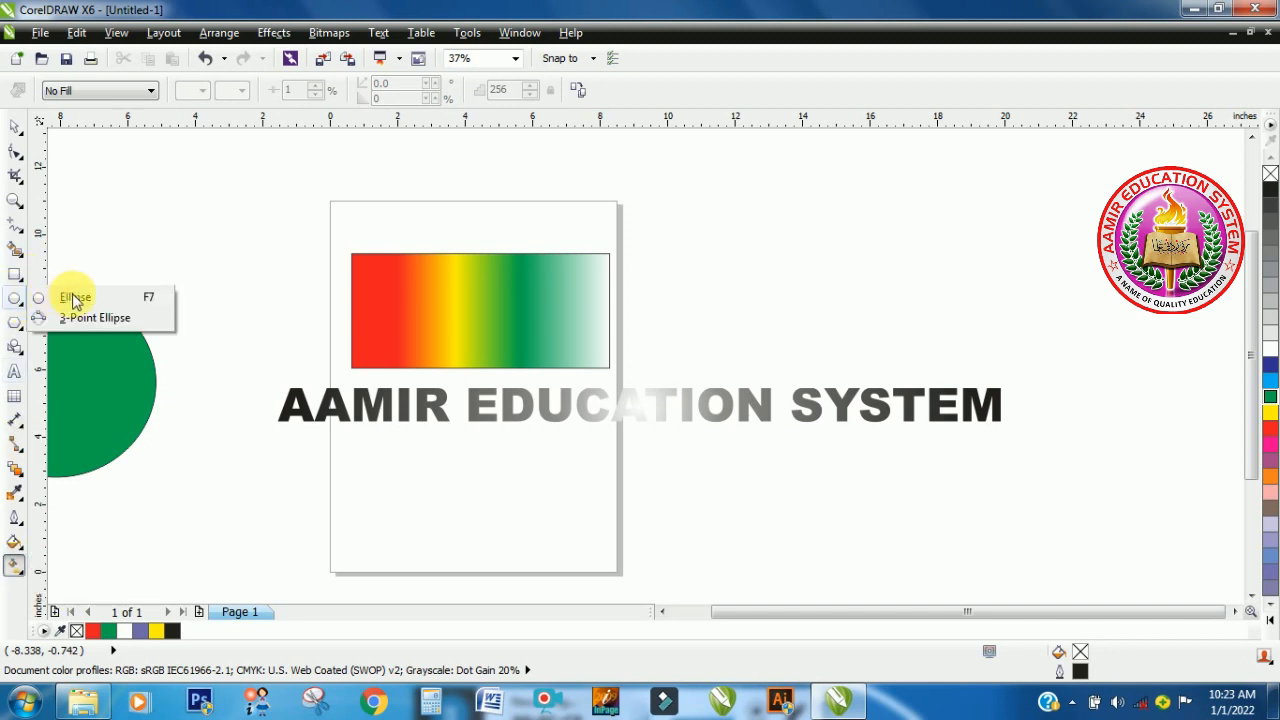
pyautogui.click(74, 298)
pyautogui.moveTo(777, 178); pyautogui.dragTo(945, 362)
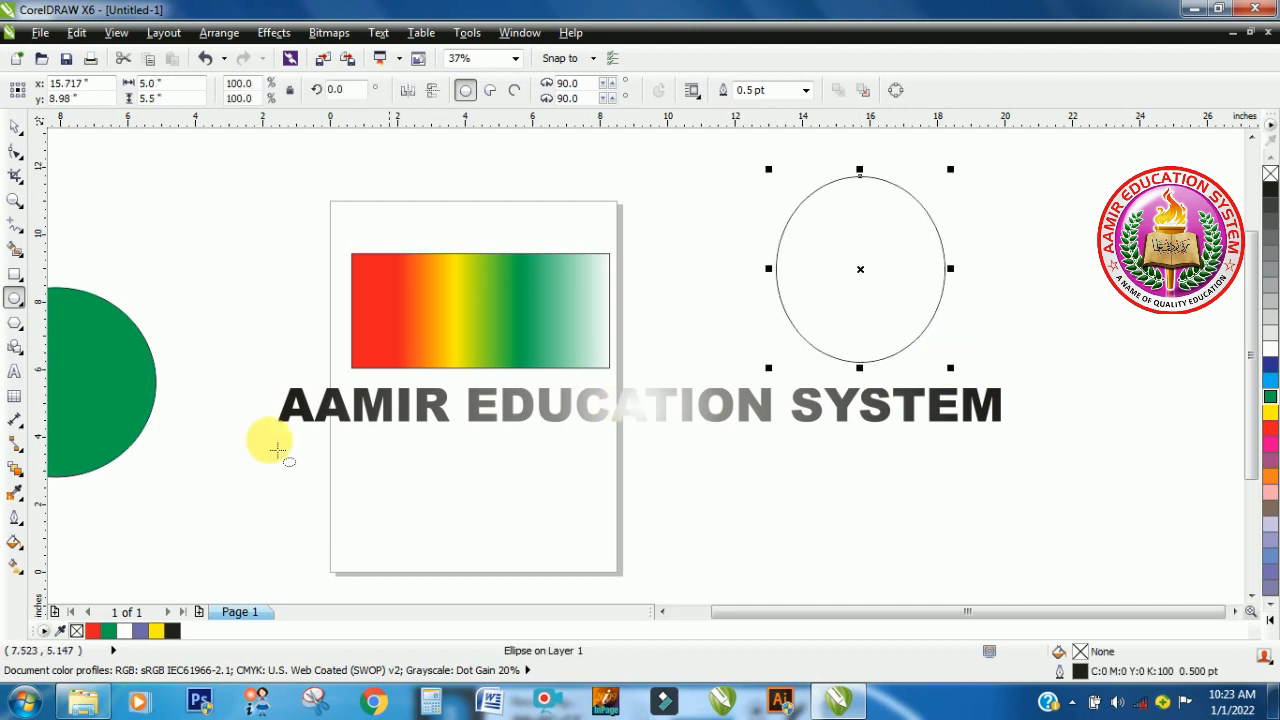
# - Apply a Mesh Fill to the new ellipse with a grid of 3 columns and 3 rows
pyautogui.click(14, 566)
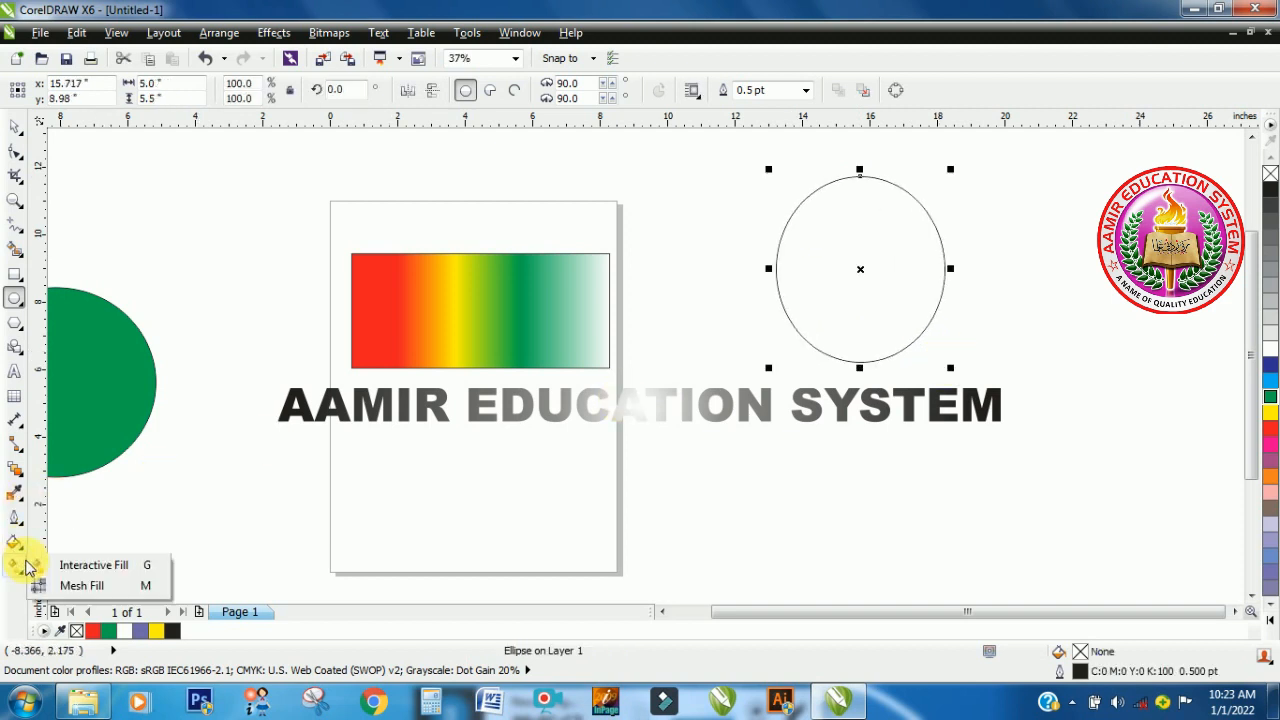
pyautogui.click(96, 586)
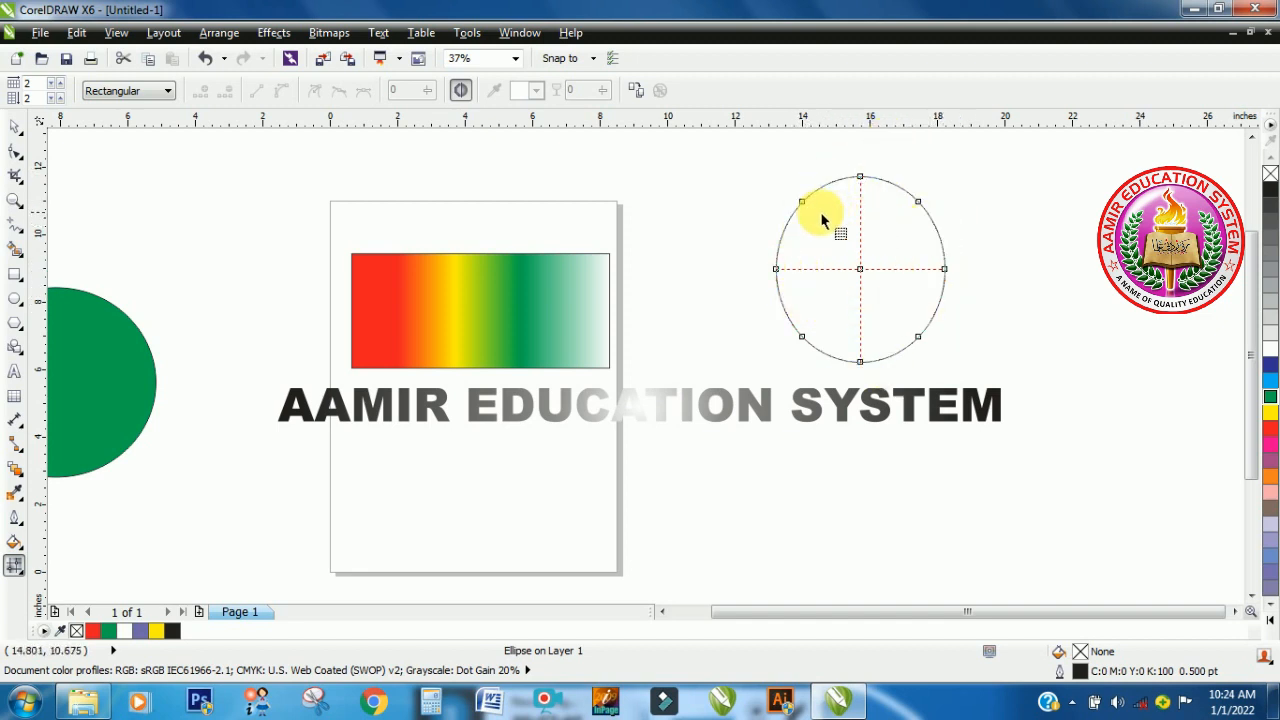
pyautogui.click(60, 82)
pyautogui.click(60, 95)
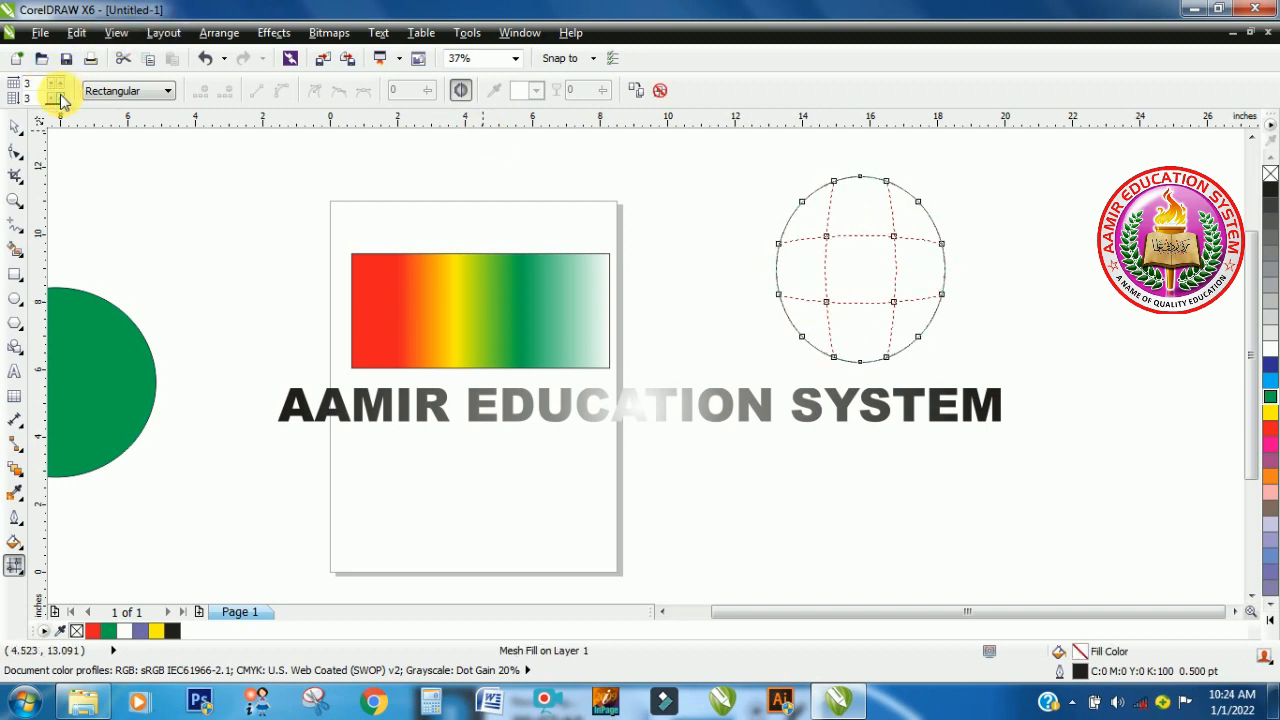
# - Shift the lower-right interior mesh node slightly inward, colour the ellipse's lower-right mesh patch yellow, and nudge its nodes slightly
pyautogui.moveTo(895, 302); pyautogui.dragTo(890, 292)
pyautogui.click(903, 315)
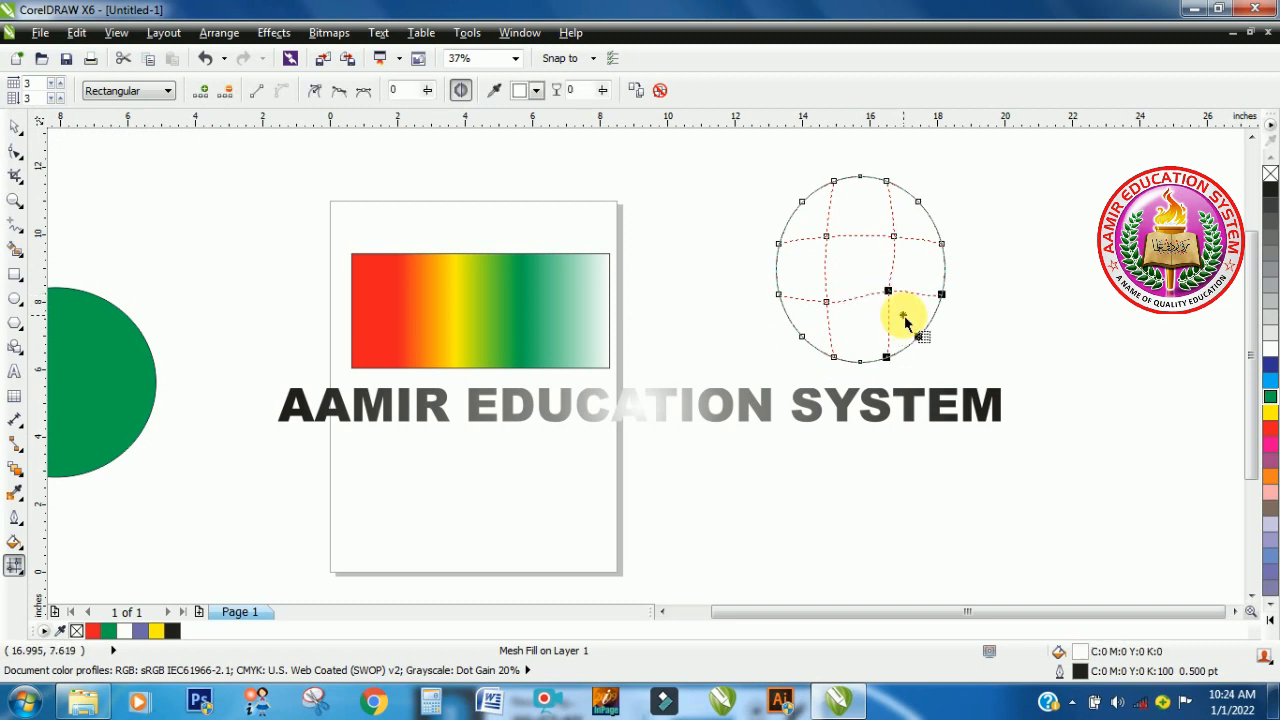
pyautogui.click(1270, 416)
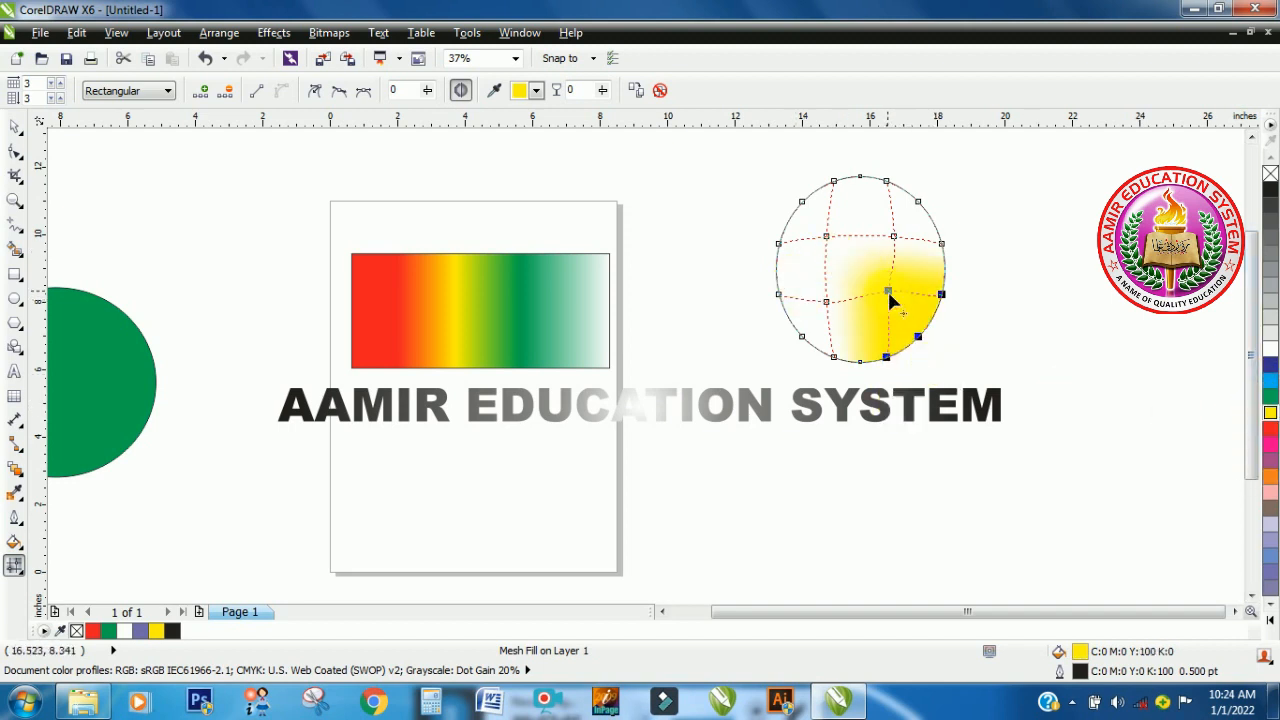
pyautogui.moveTo(888, 291)
pyautogui.mouseDown()
pyautogui.moveTo(898, 302)
pyautogui.moveTo(891, 294)
pyautogui.mouseUp()
# - Colour the upper-left mesh patch of the ellipse 10% black
pyautogui.click(827, 224)
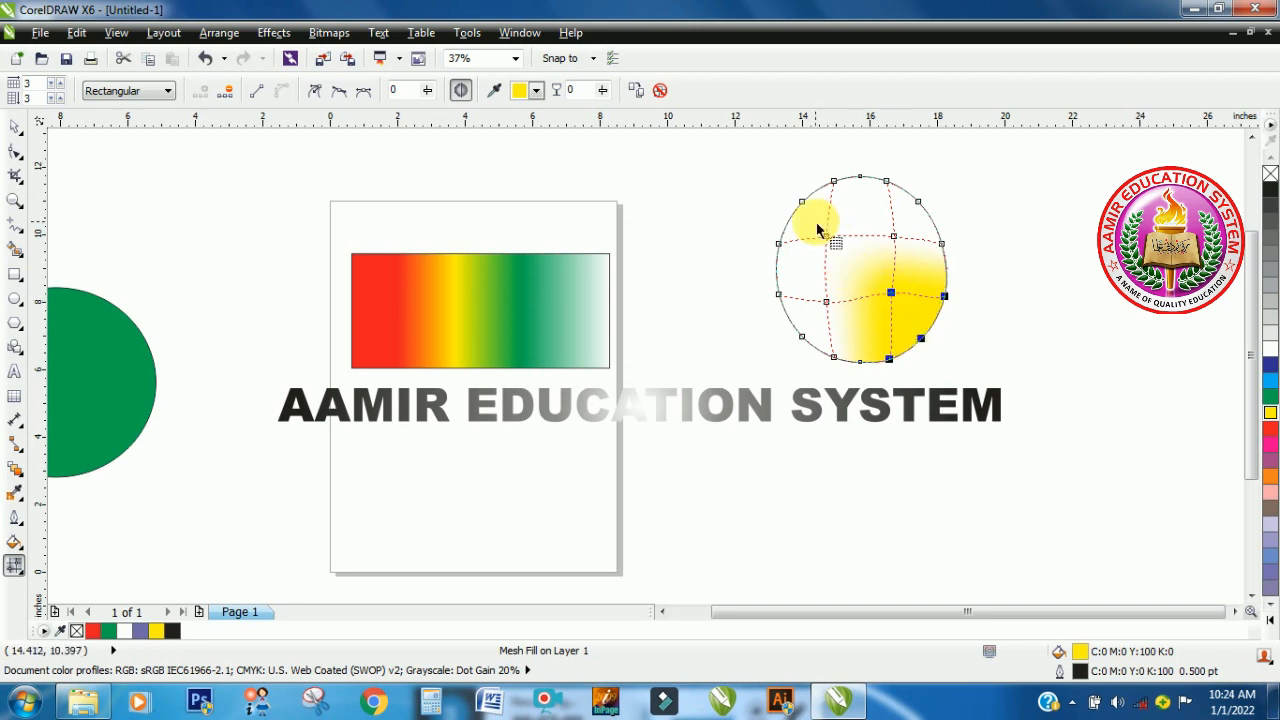
pyautogui.click(1270, 350)
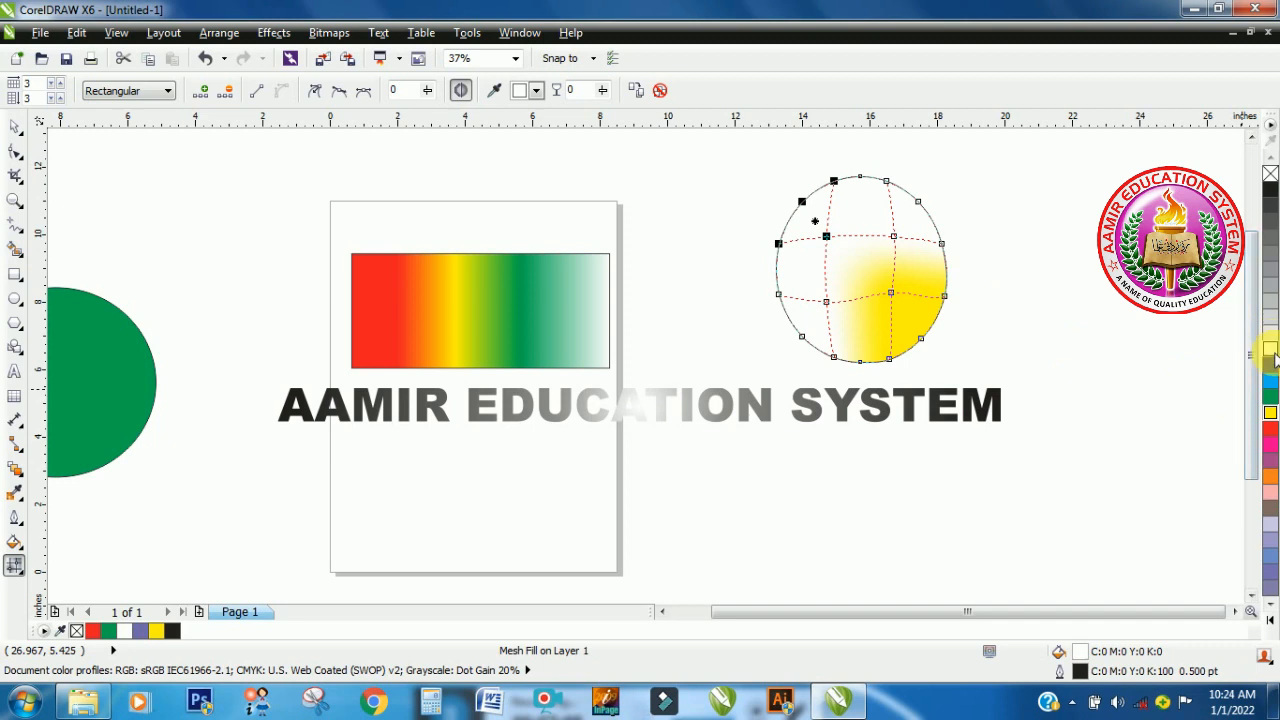
pyautogui.click(1265, 345)
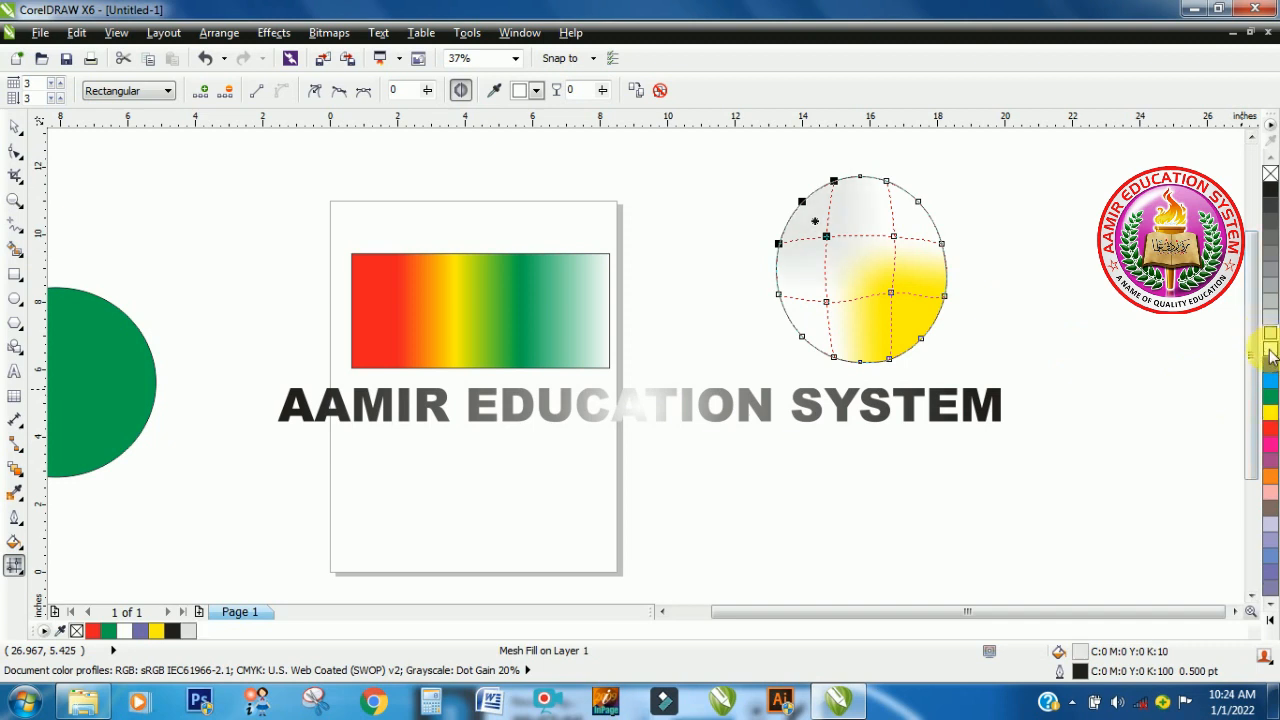
pyautogui.click(1271, 356)
pyautogui.click(1266, 339)
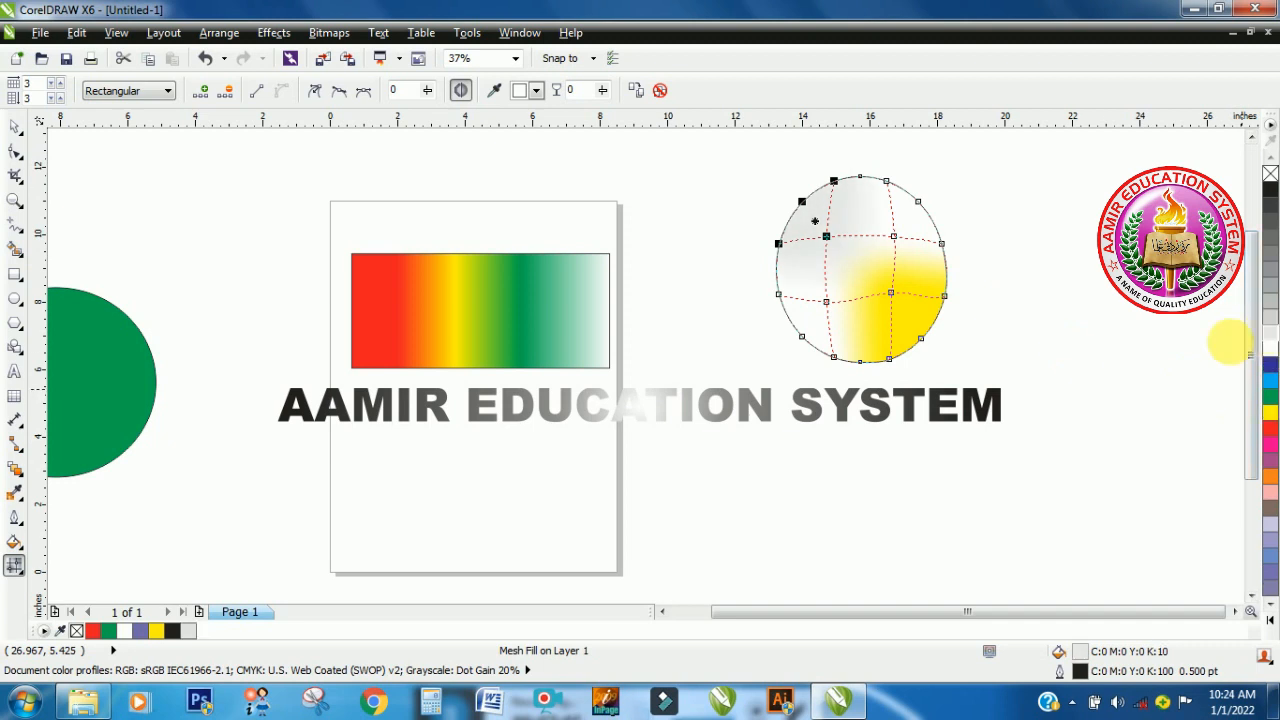
# - Colour the ellipse's upper-right mesh patch red and its lower-left patch green, and deselect the ellipse
pyautogui.click(916, 222)
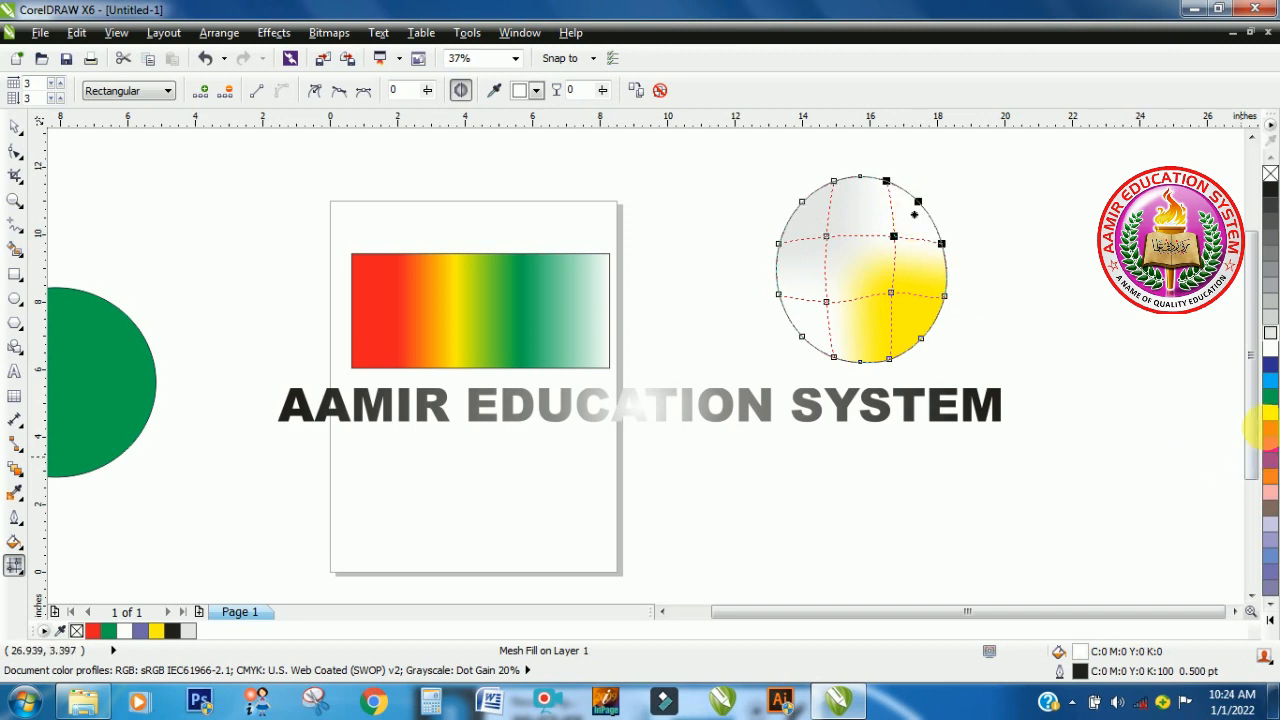
pyautogui.click(1271, 428)
pyautogui.click(811, 325)
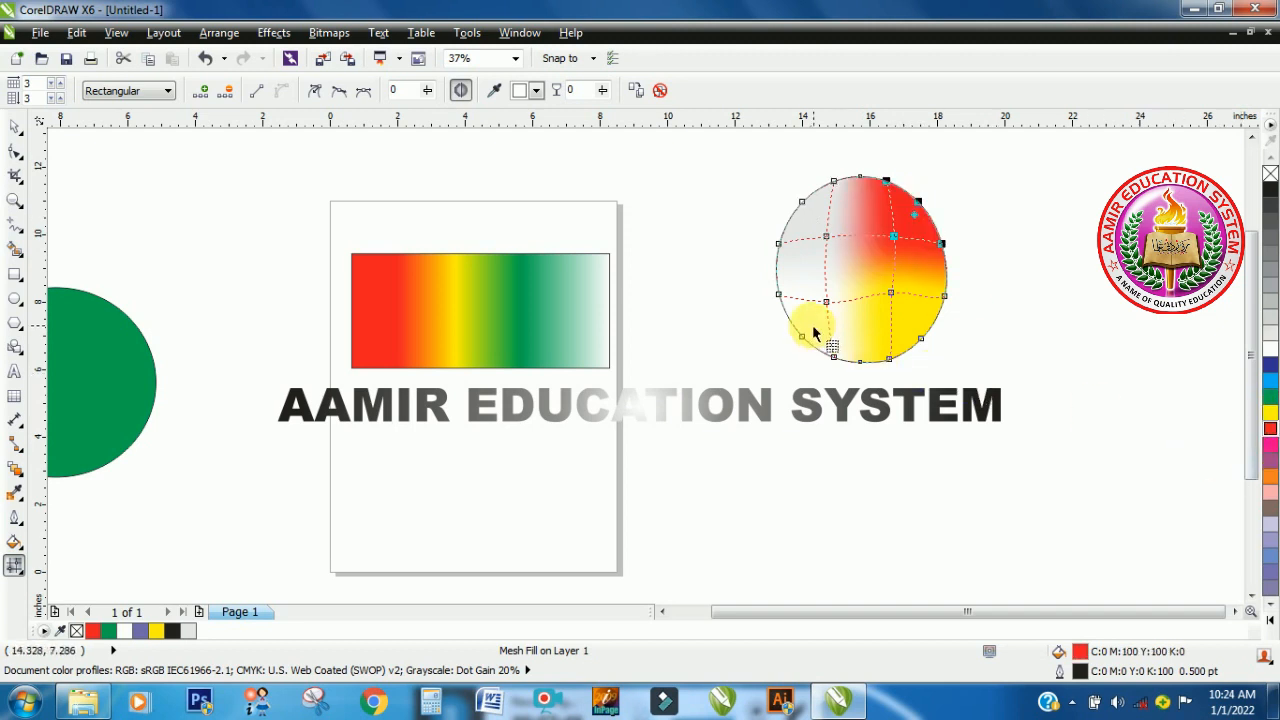
pyautogui.click(1272, 399)
pyautogui.click(1060, 354)
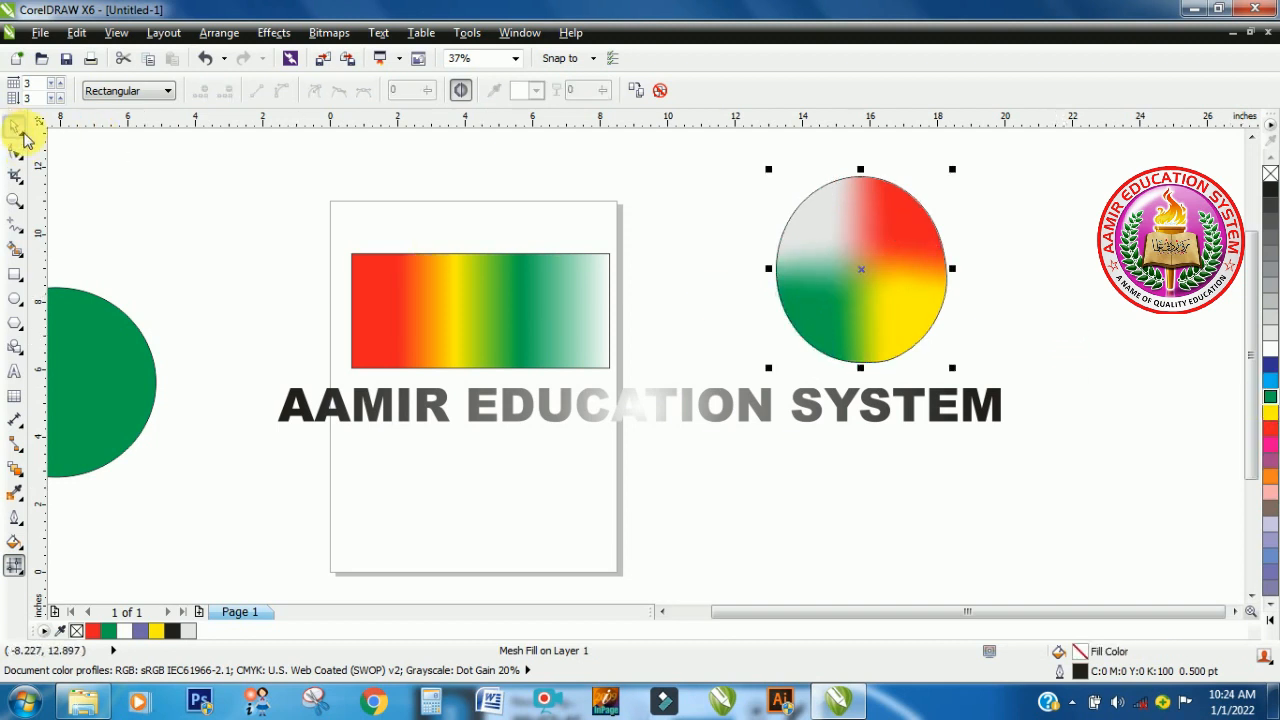
pyautogui.click(16, 128)
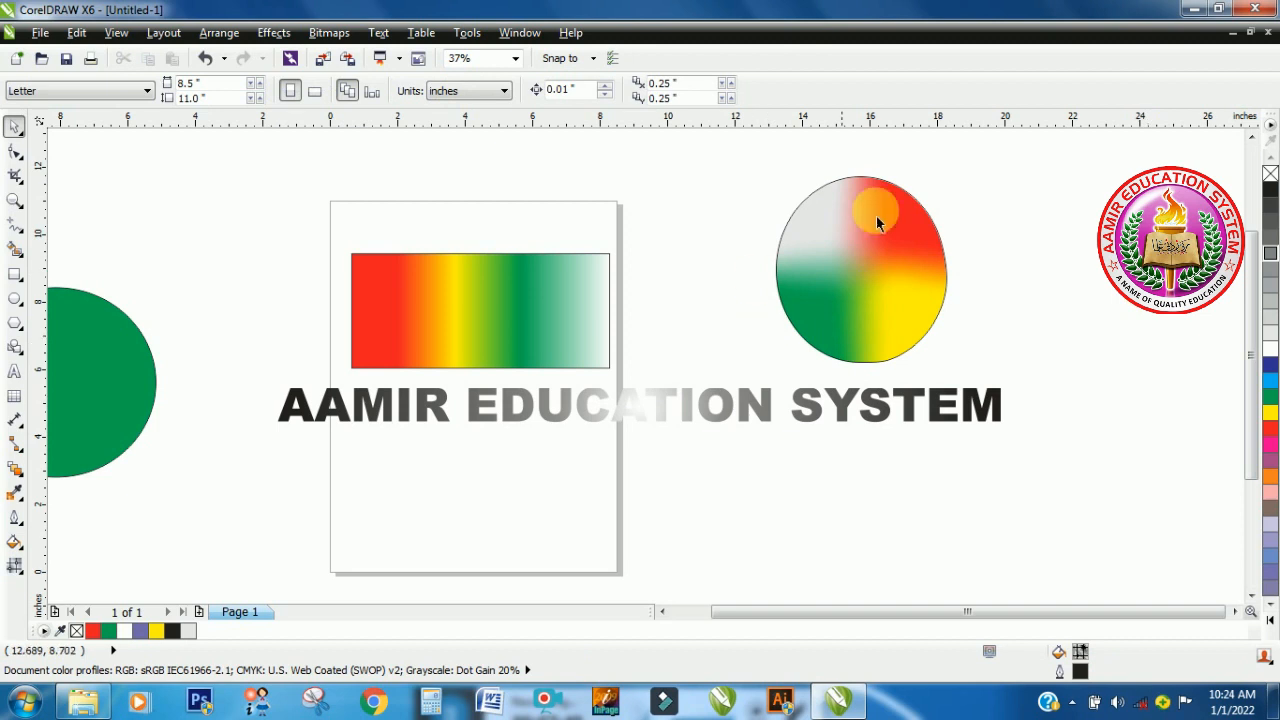